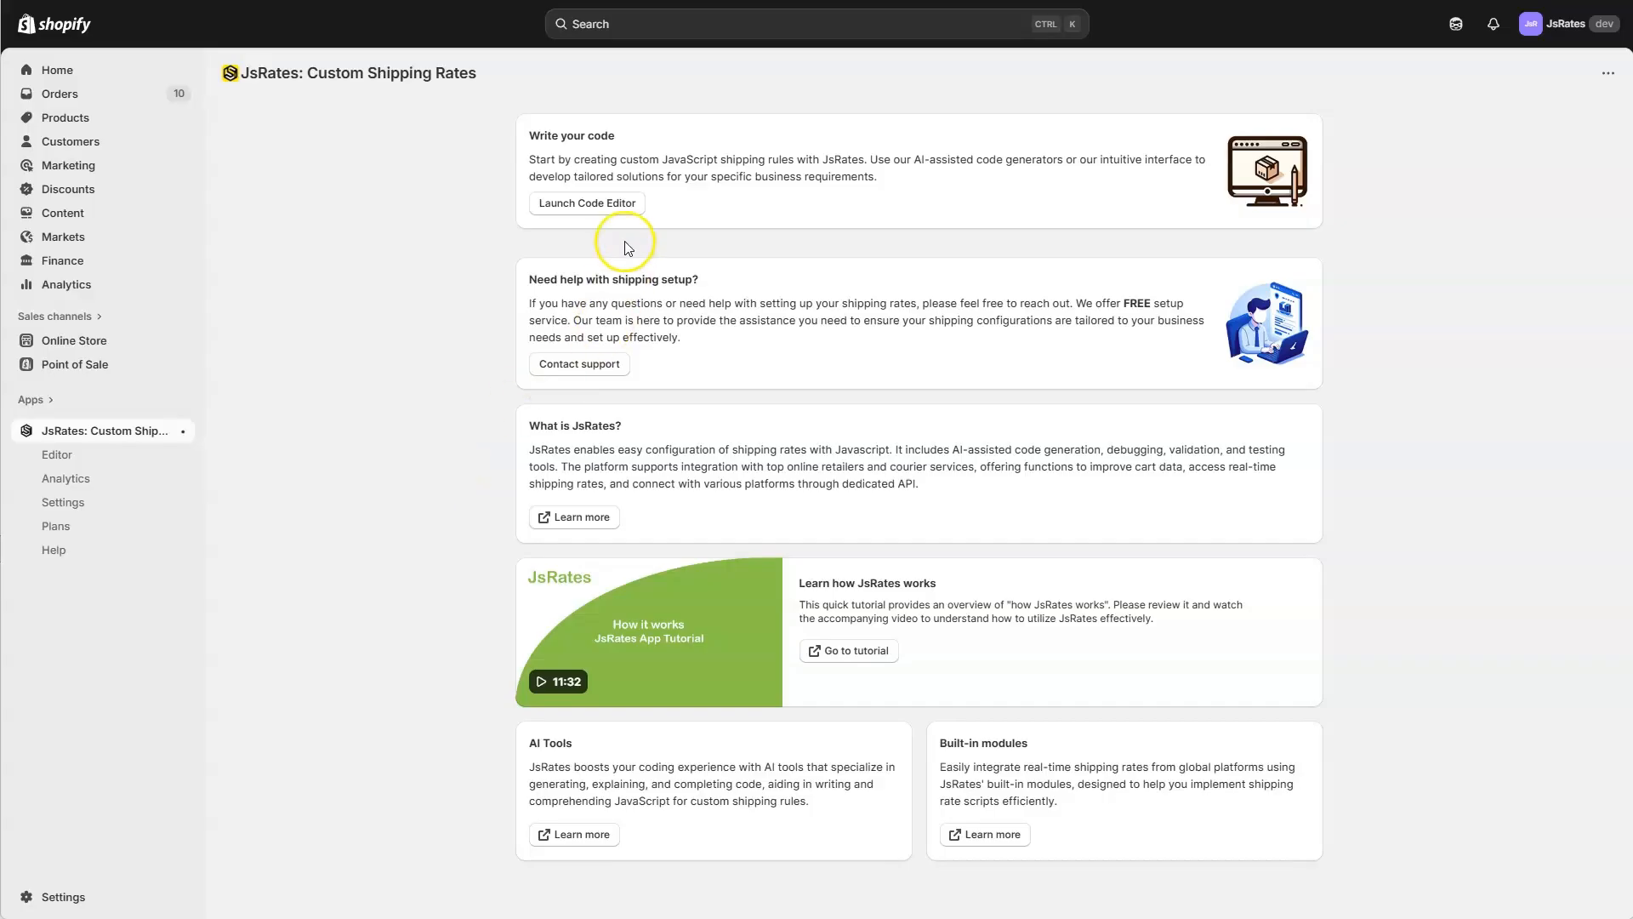
# View the JsRates code editor, and examine the checkout activation and checkout test mode sections in the JsRates settings.
pyautogui.click(633, 203)
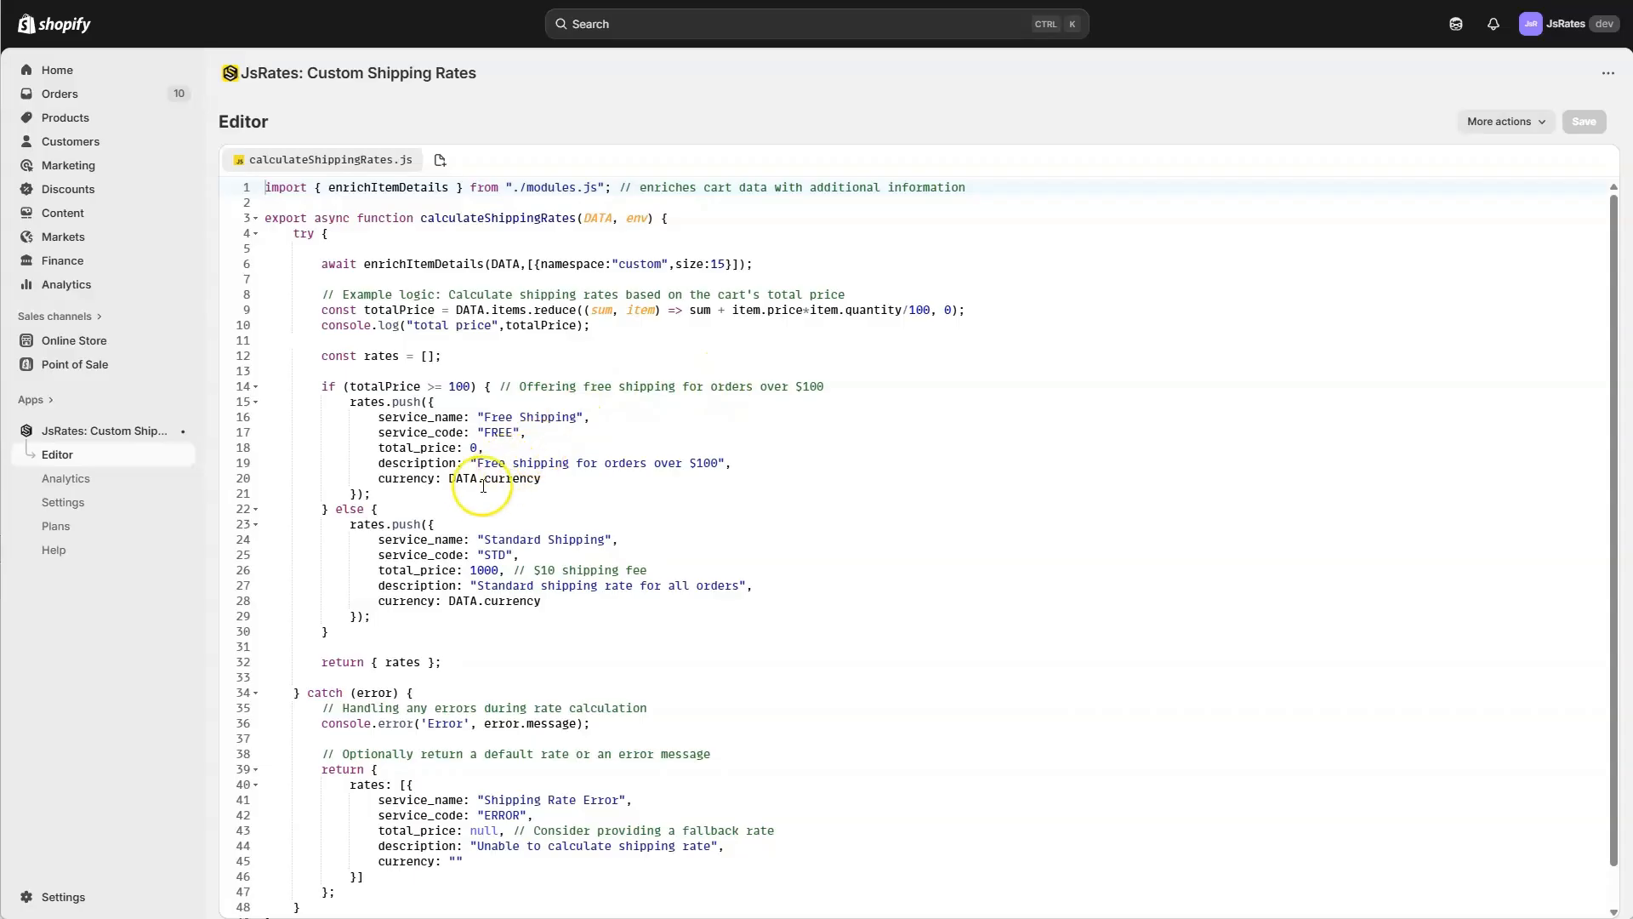
pyautogui.click(101, 502)
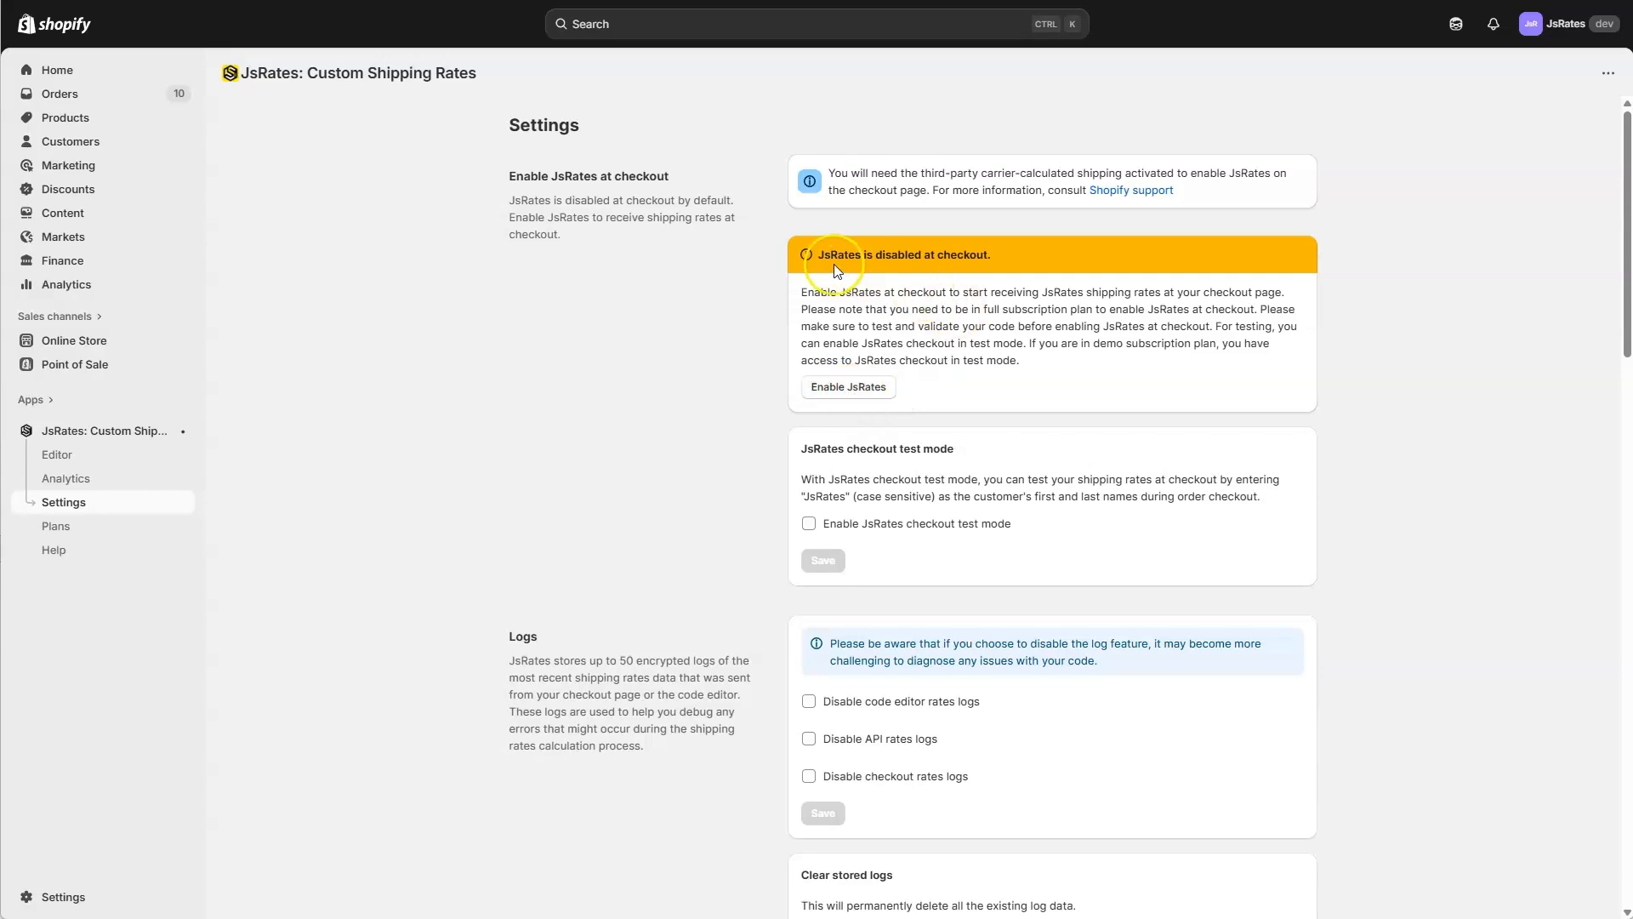
pyautogui.moveTo(817, 254); pyautogui.dragTo(1002, 271)
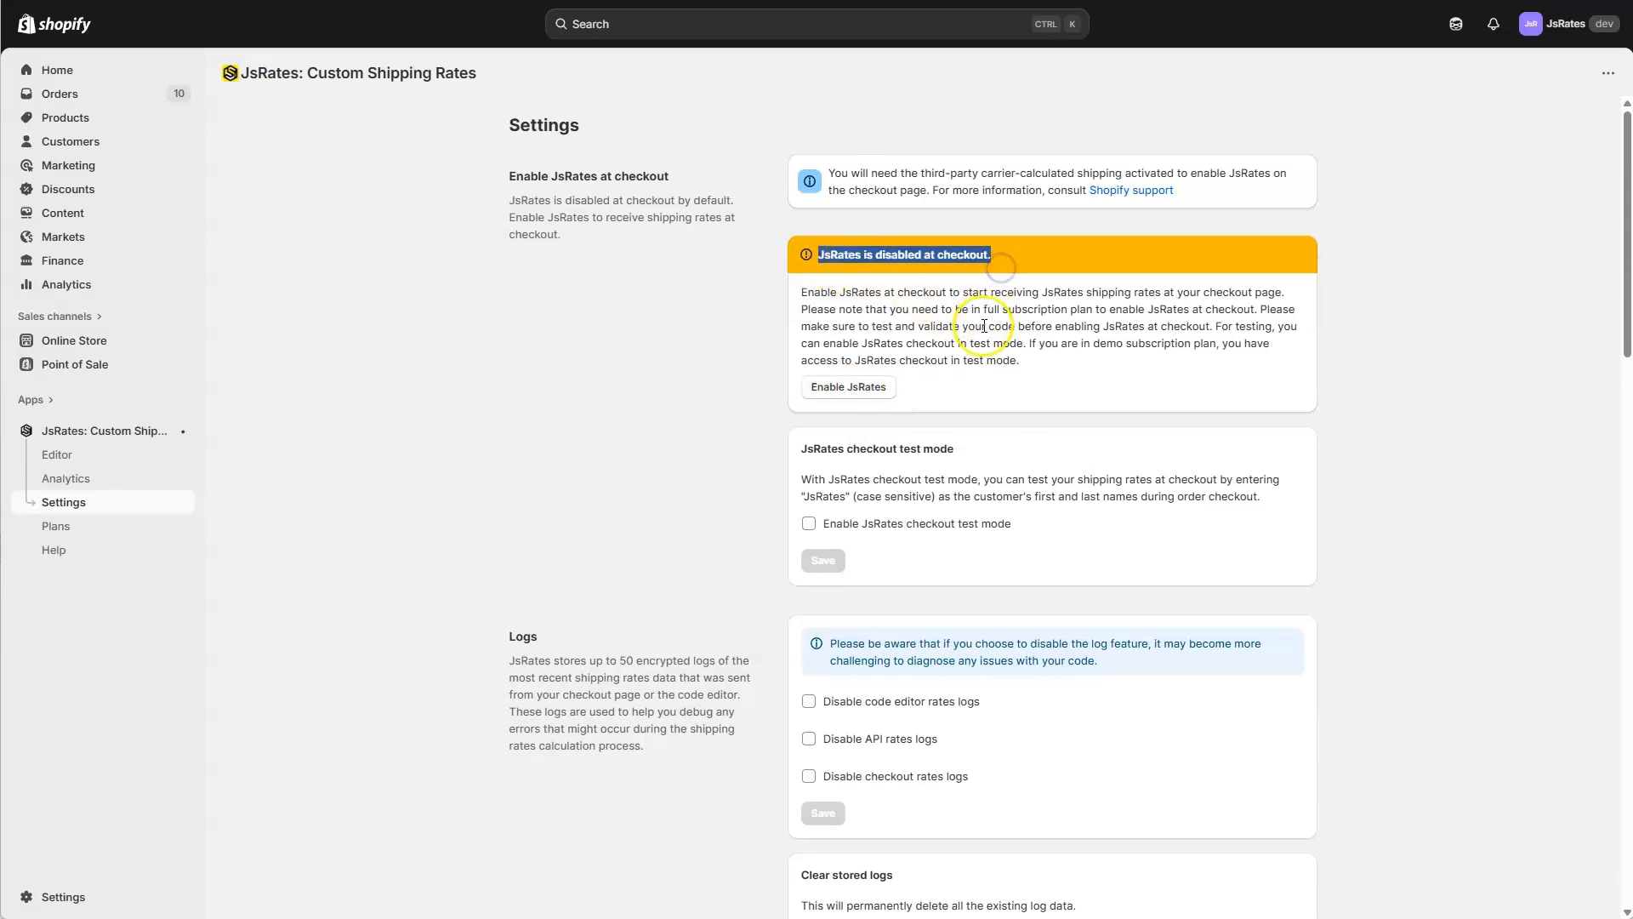
pyautogui.click(958, 391)
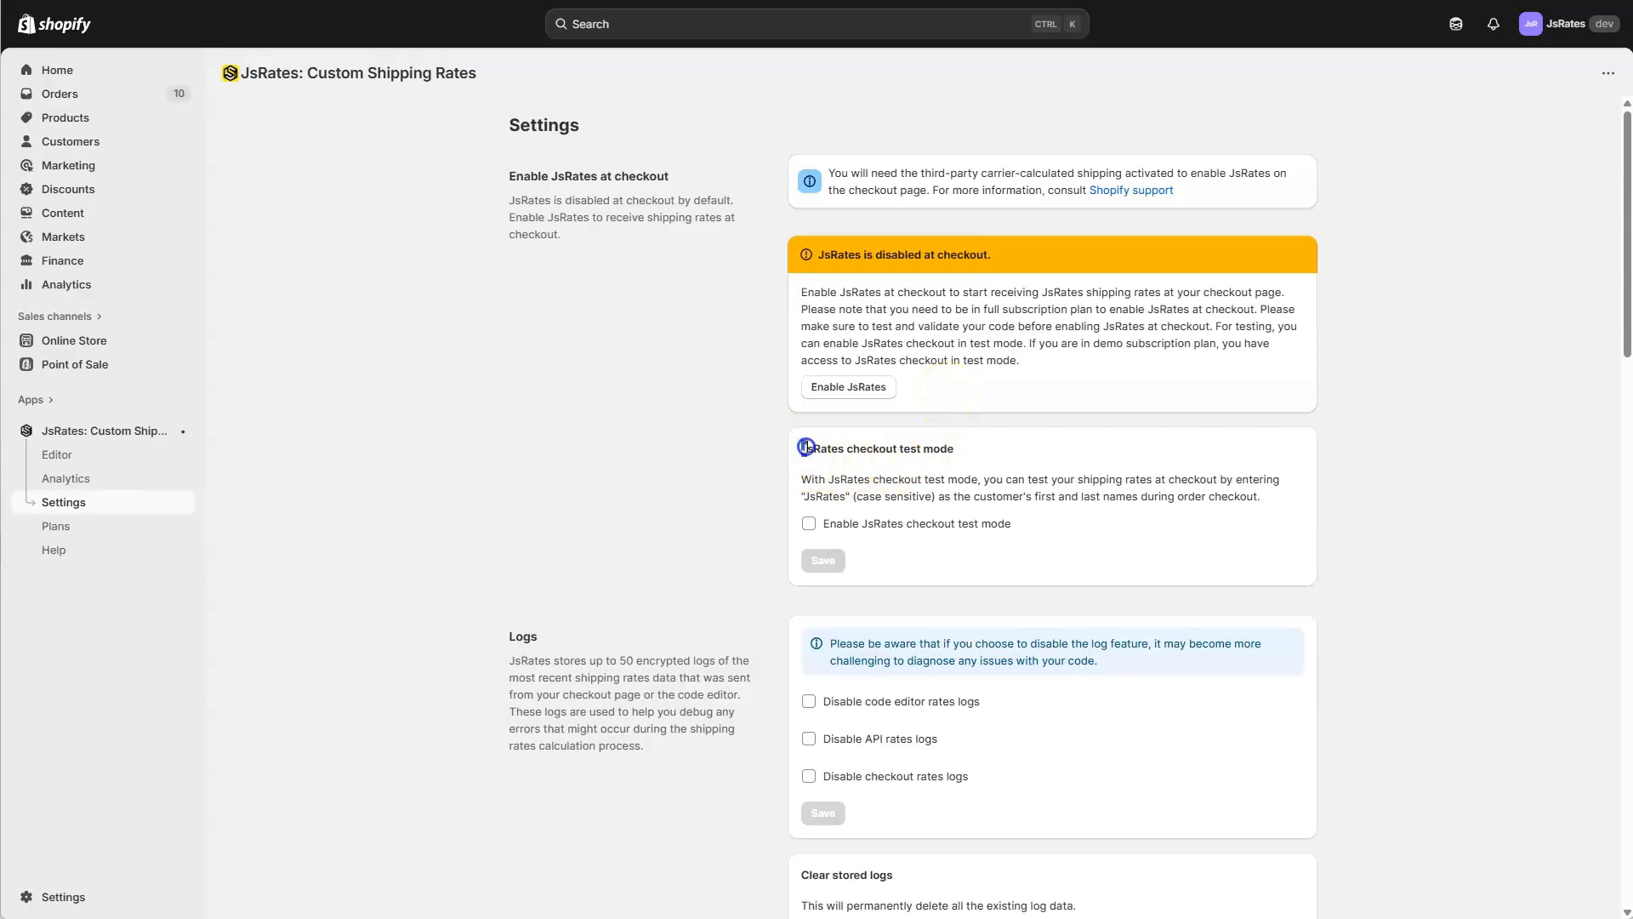
pyautogui.moveTo(805, 447); pyautogui.dragTo(948, 451)
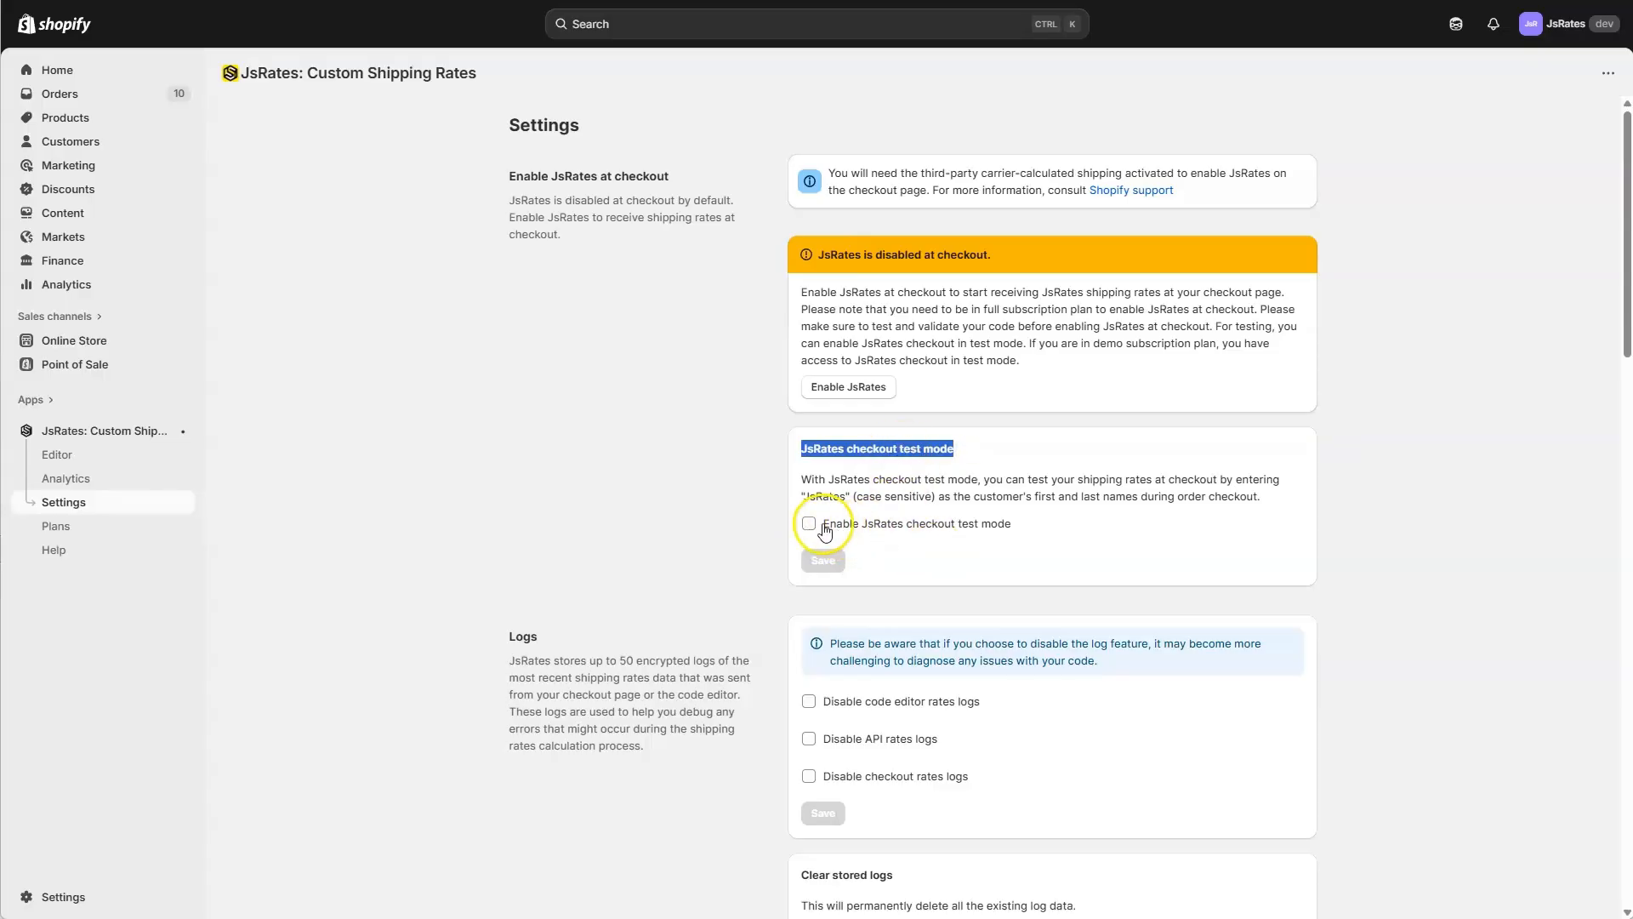
pyautogui.click(807, 491)
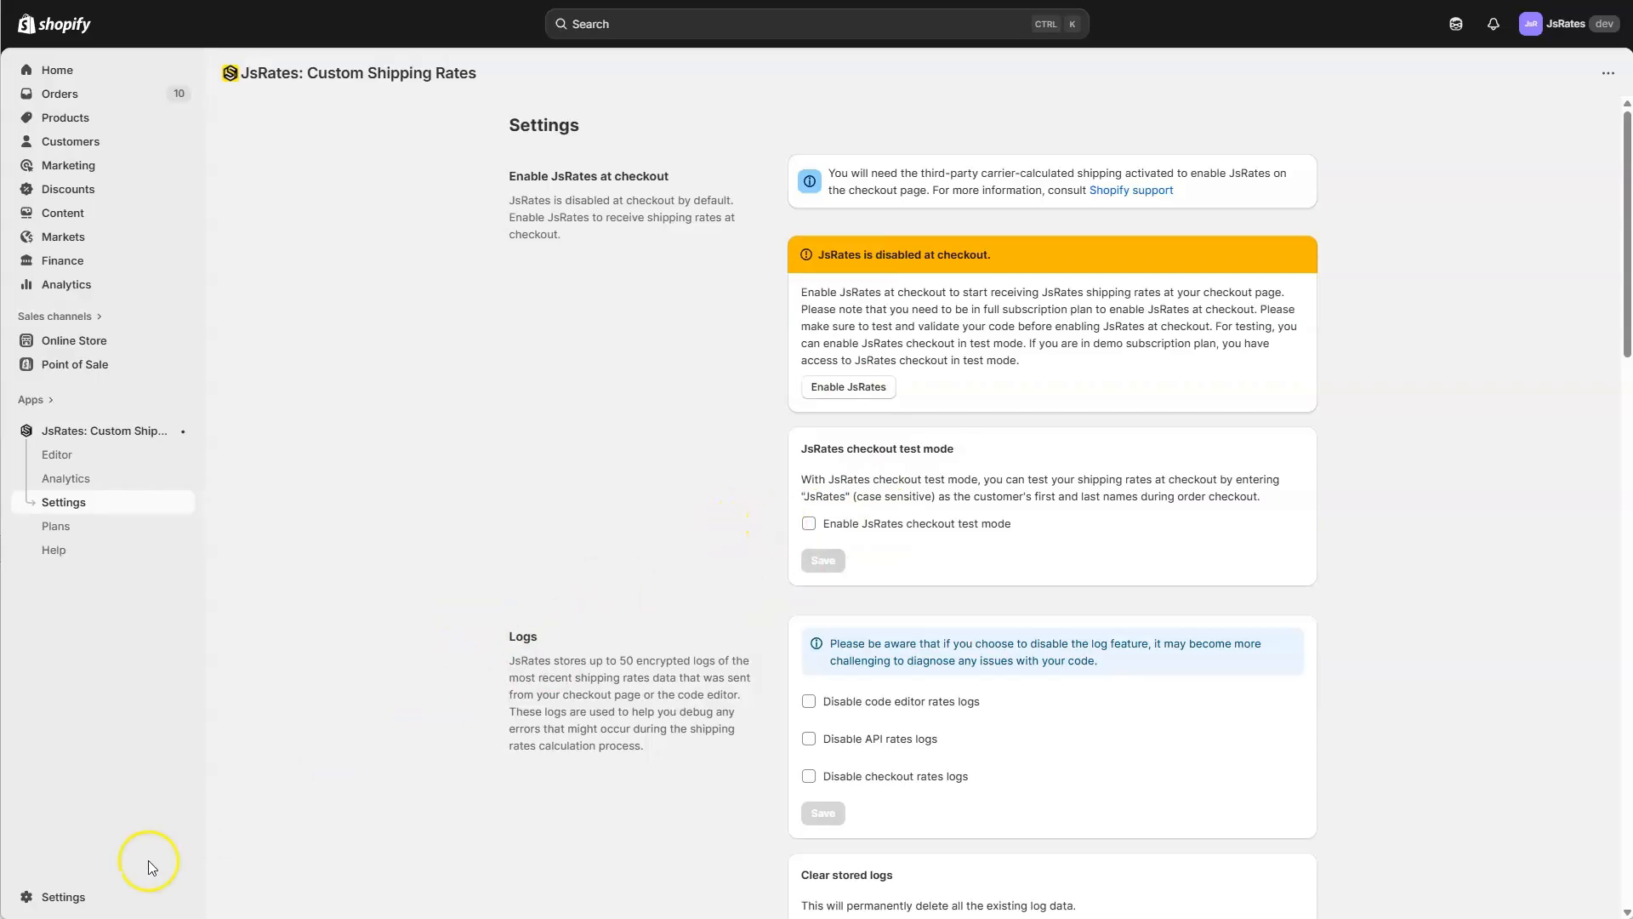
# Examine the Domestic and International shipping zones of the General shipping rates profile in the store's shipping and delivery settings.
pyautogui.click(74, 899)
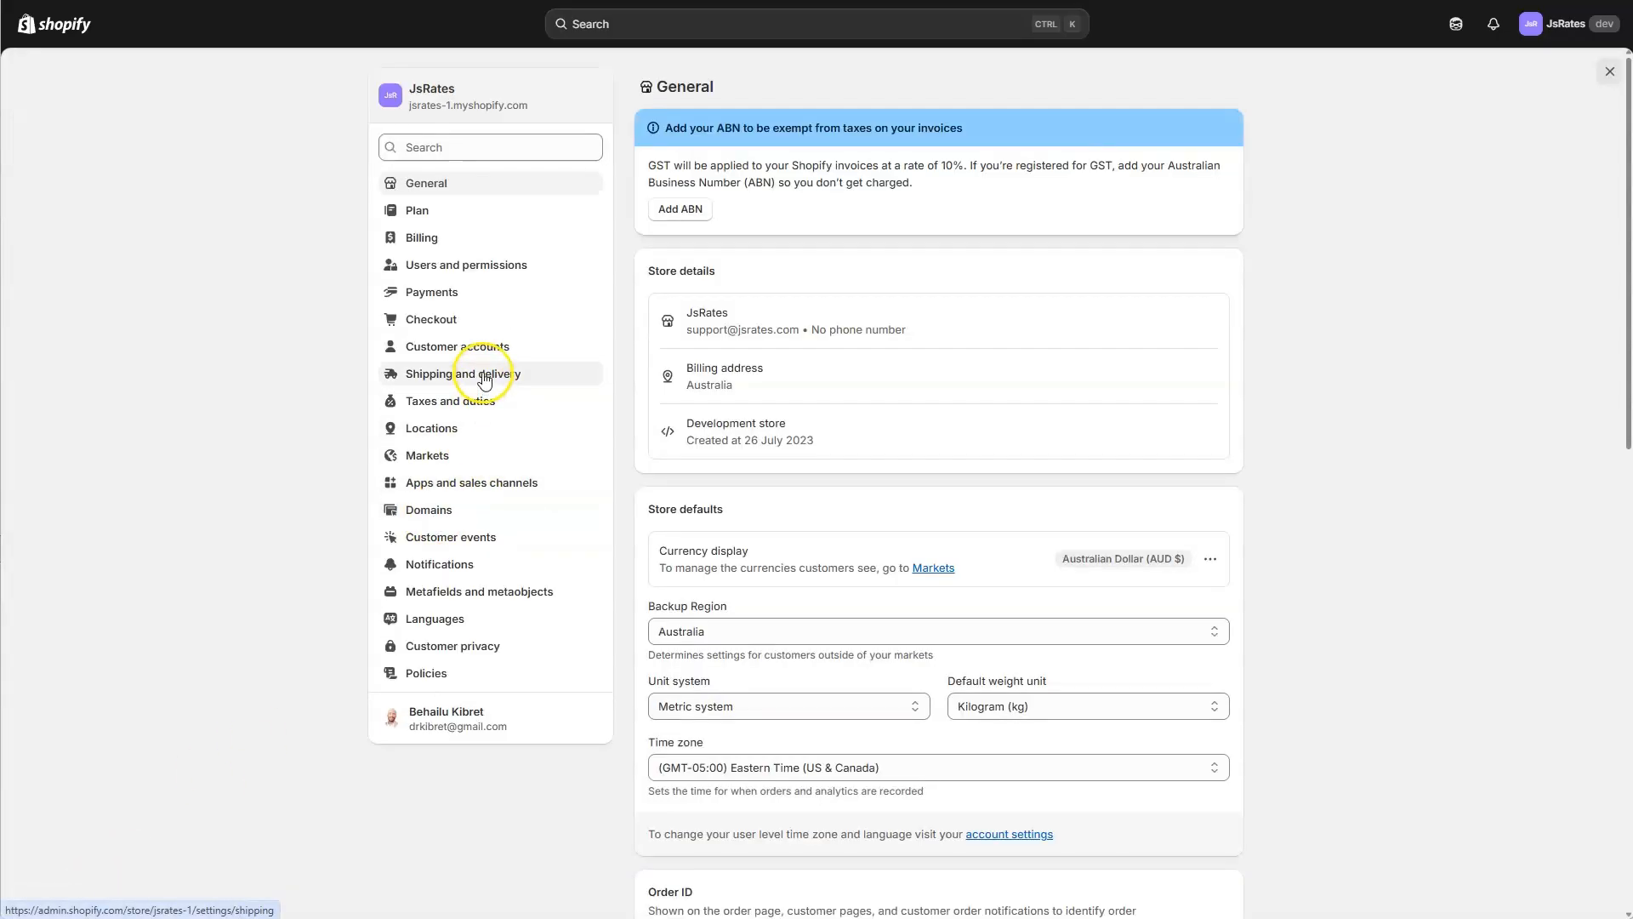
pyautogui.click(484, 380)
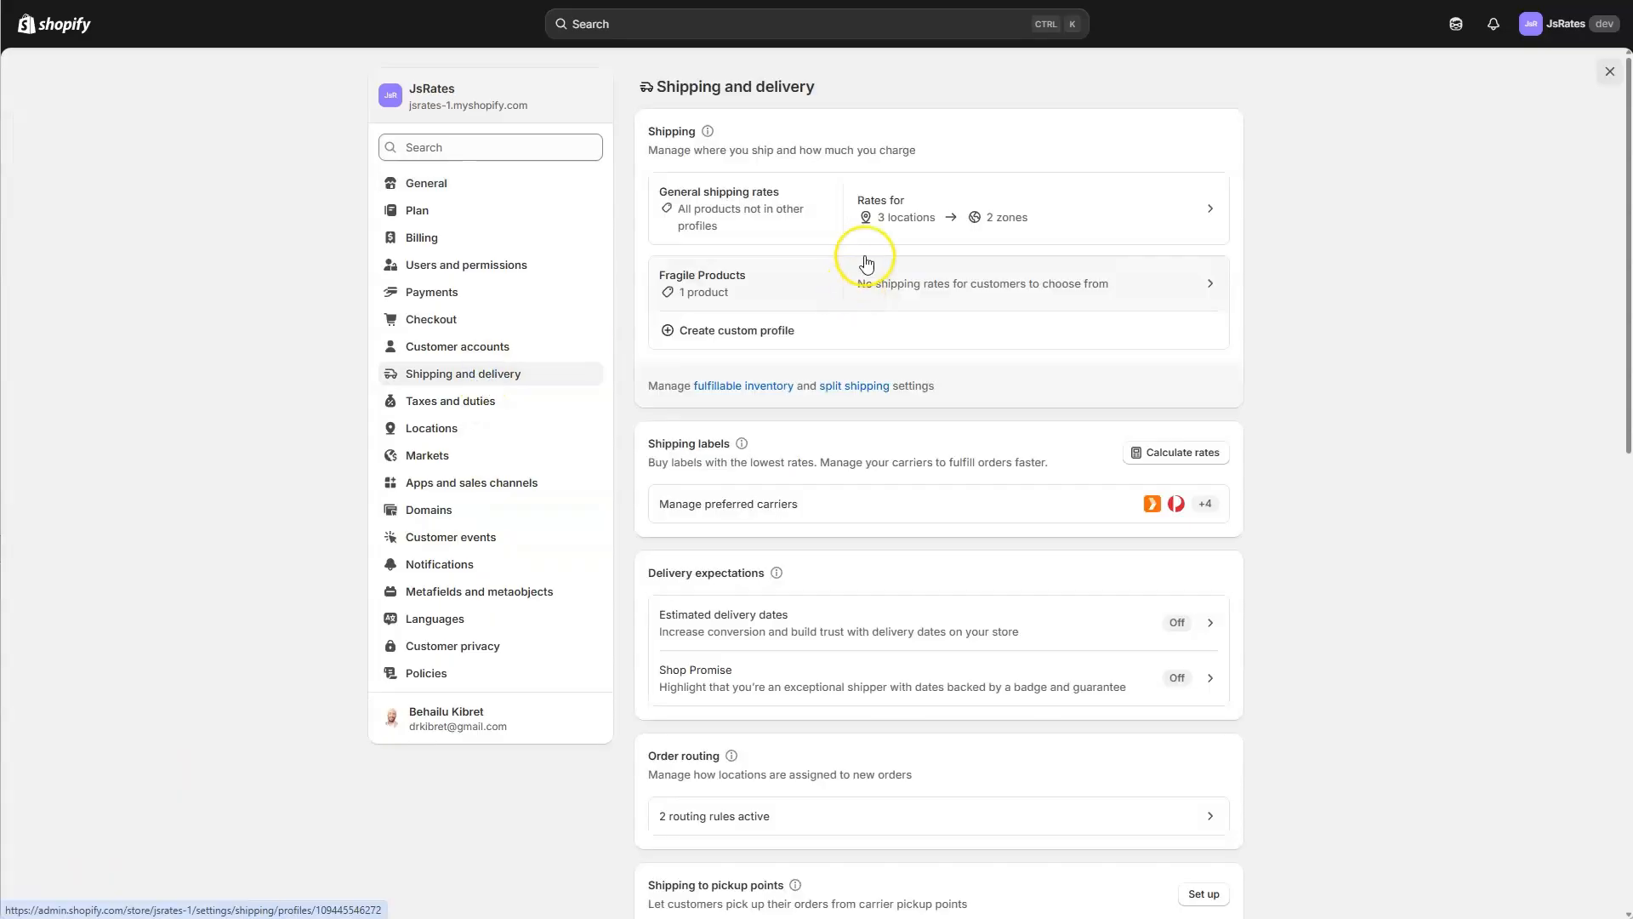
pyautogui.click(818, 208)
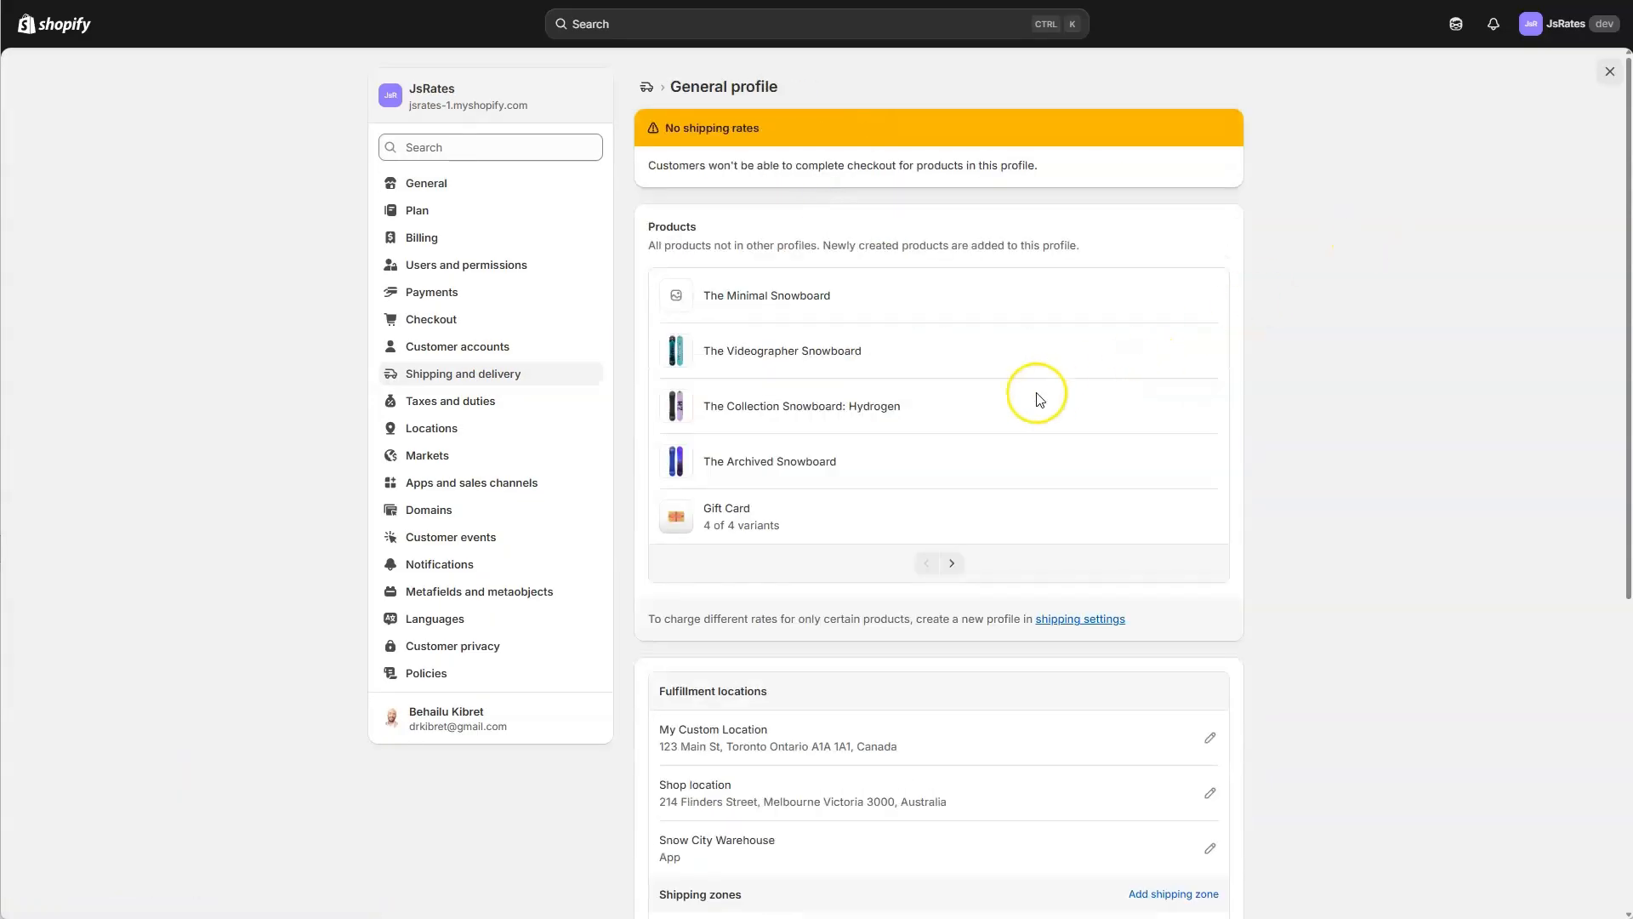
pyautogui.scroll(-5, 995, 419)
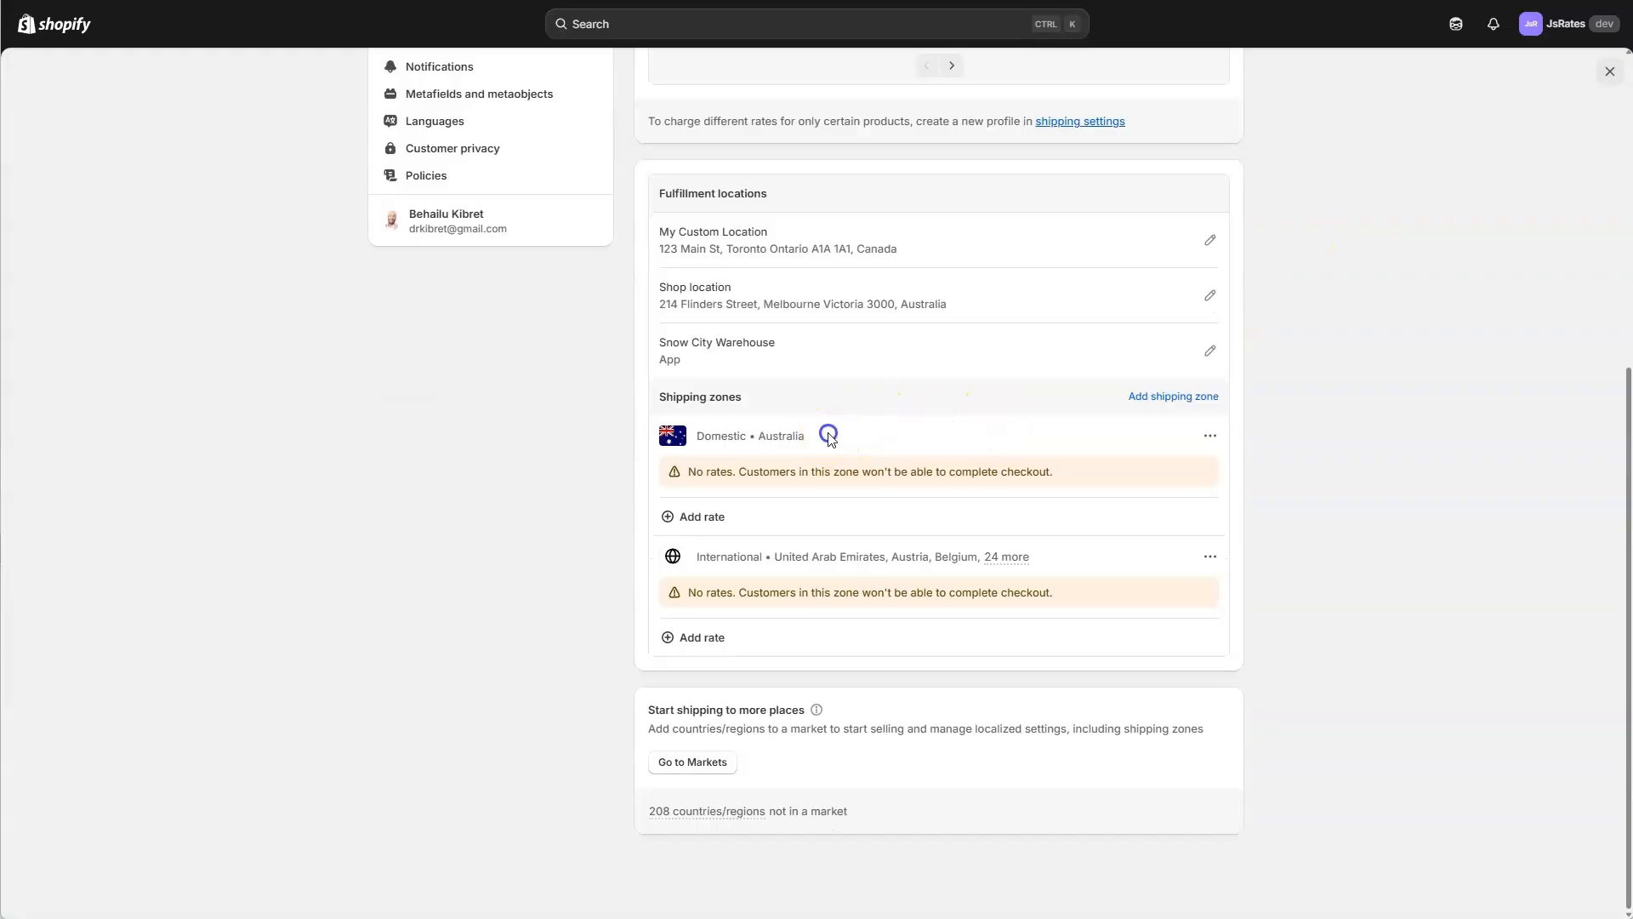
pyautogui.moveTo(830, 435); pyautogui.dragTo(722, 446)
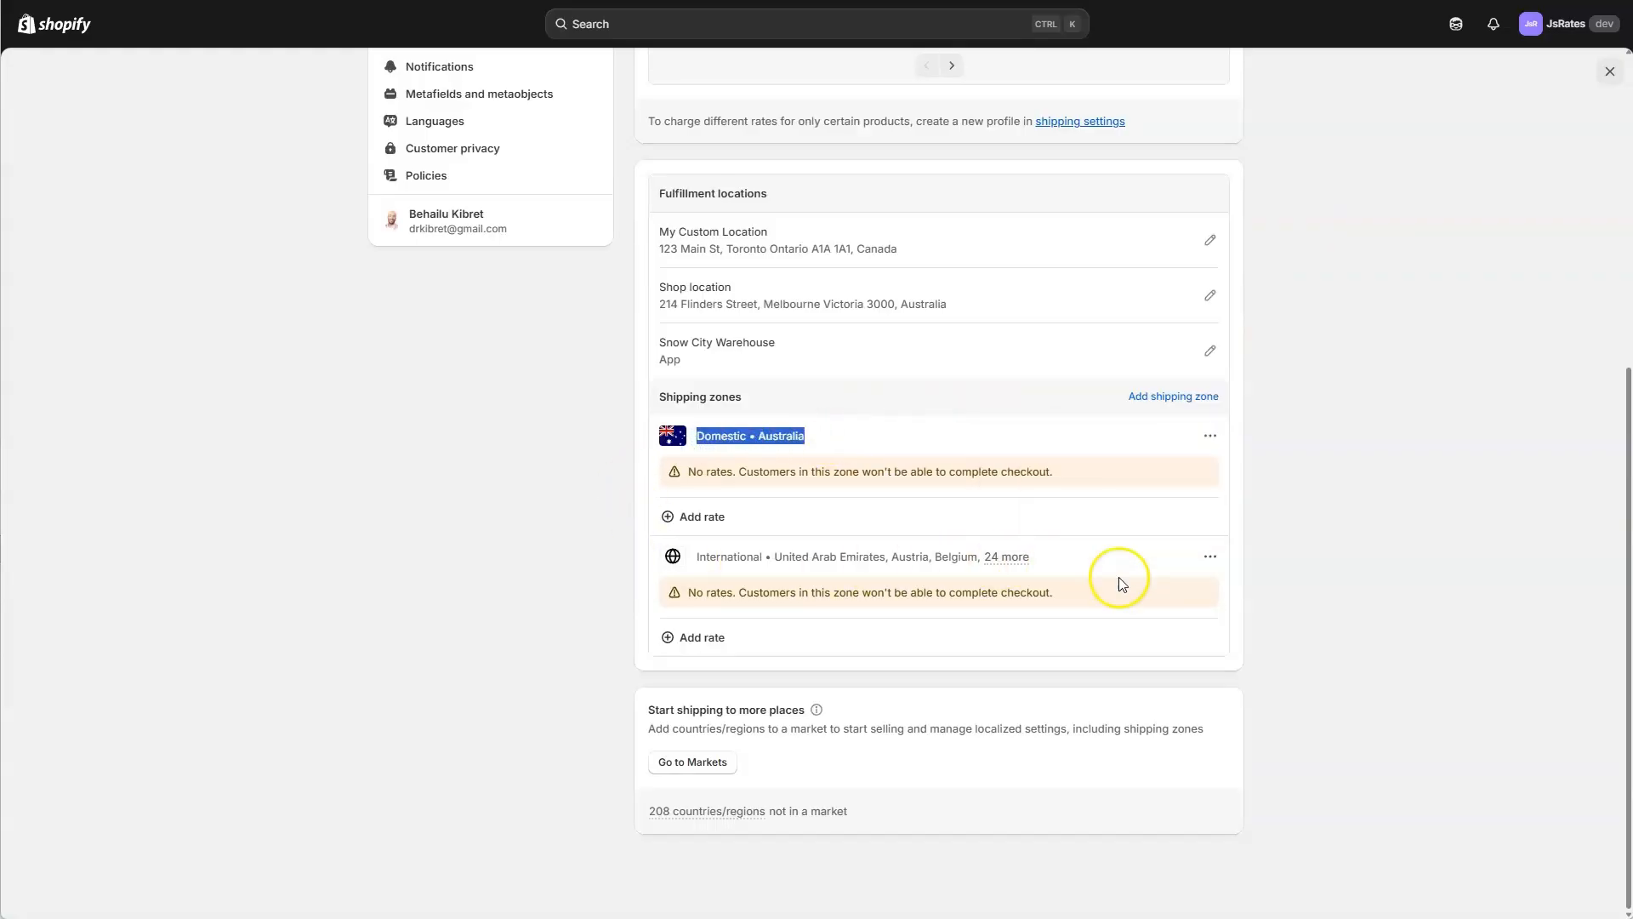
pyautogui.moveTo(1055, 569); pyautogui.dragTo(698, 569)
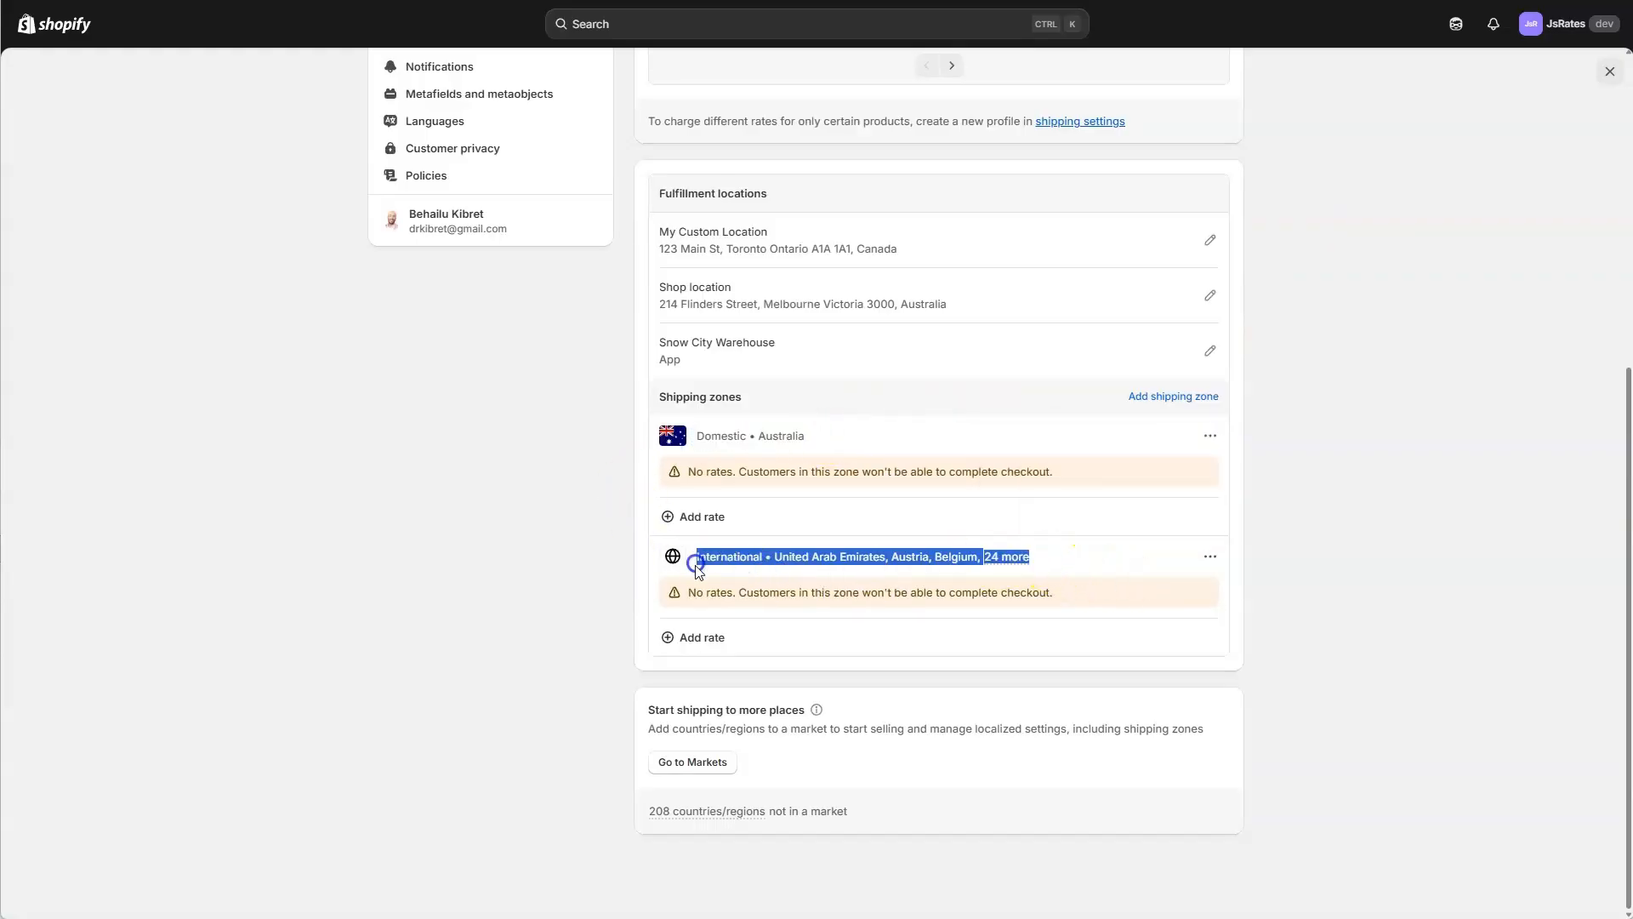
pyautogui.click(1304, 508)
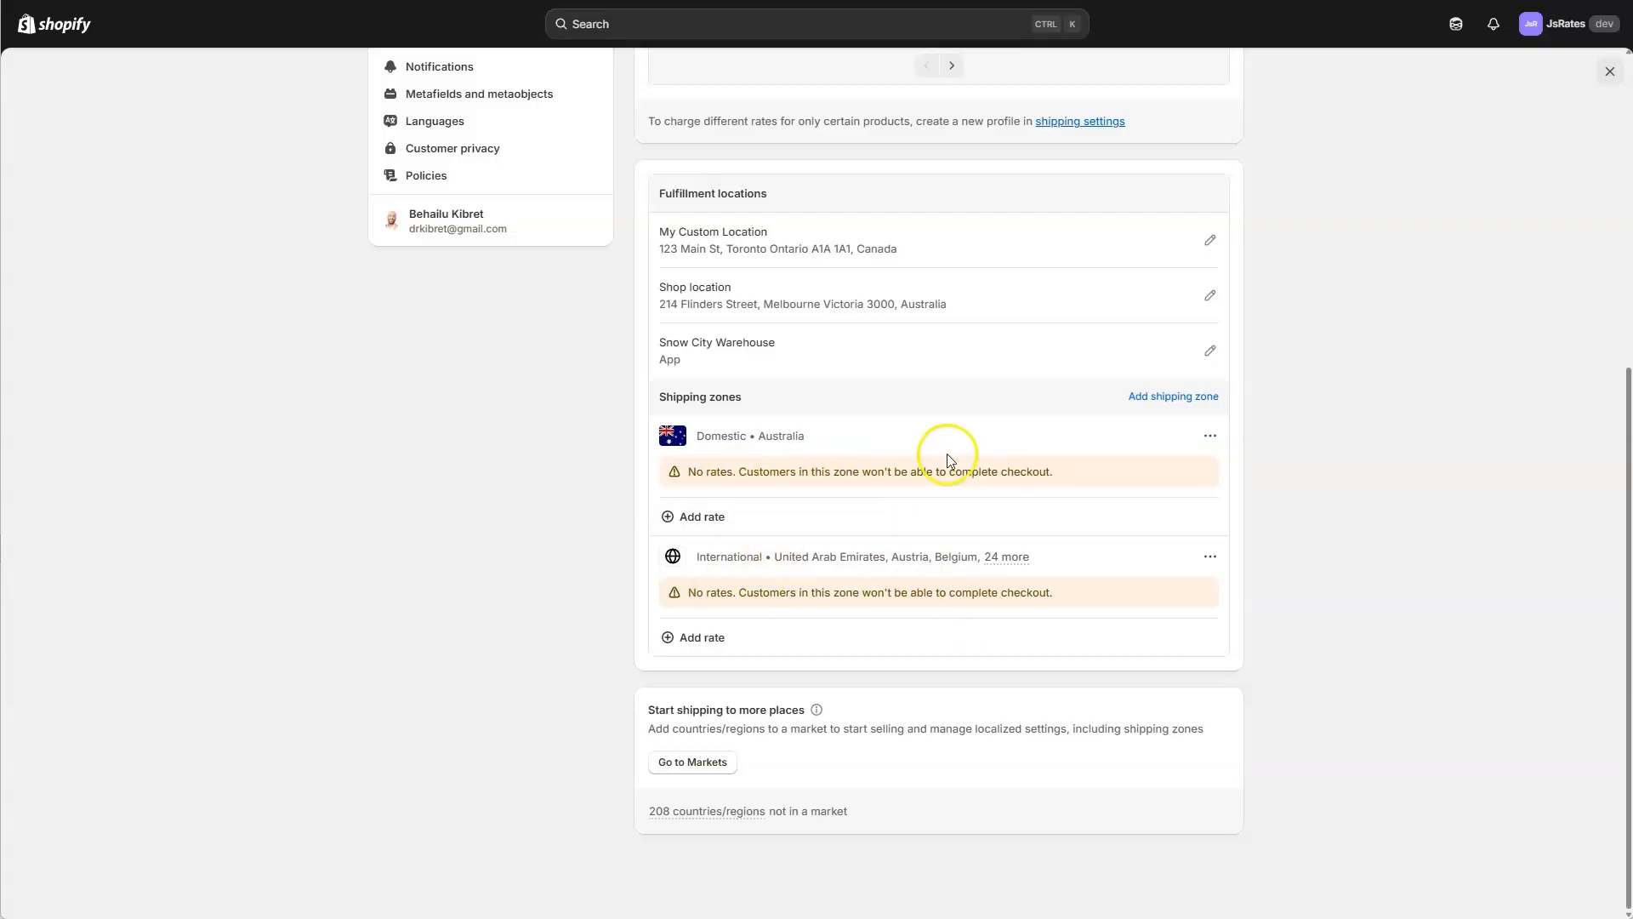
pyautogui.scroll(1, 947, 453)
# Return to the JsRates settings, enable JsRates checkout test mode and save the change.
pyautogui.click(1609, 71)
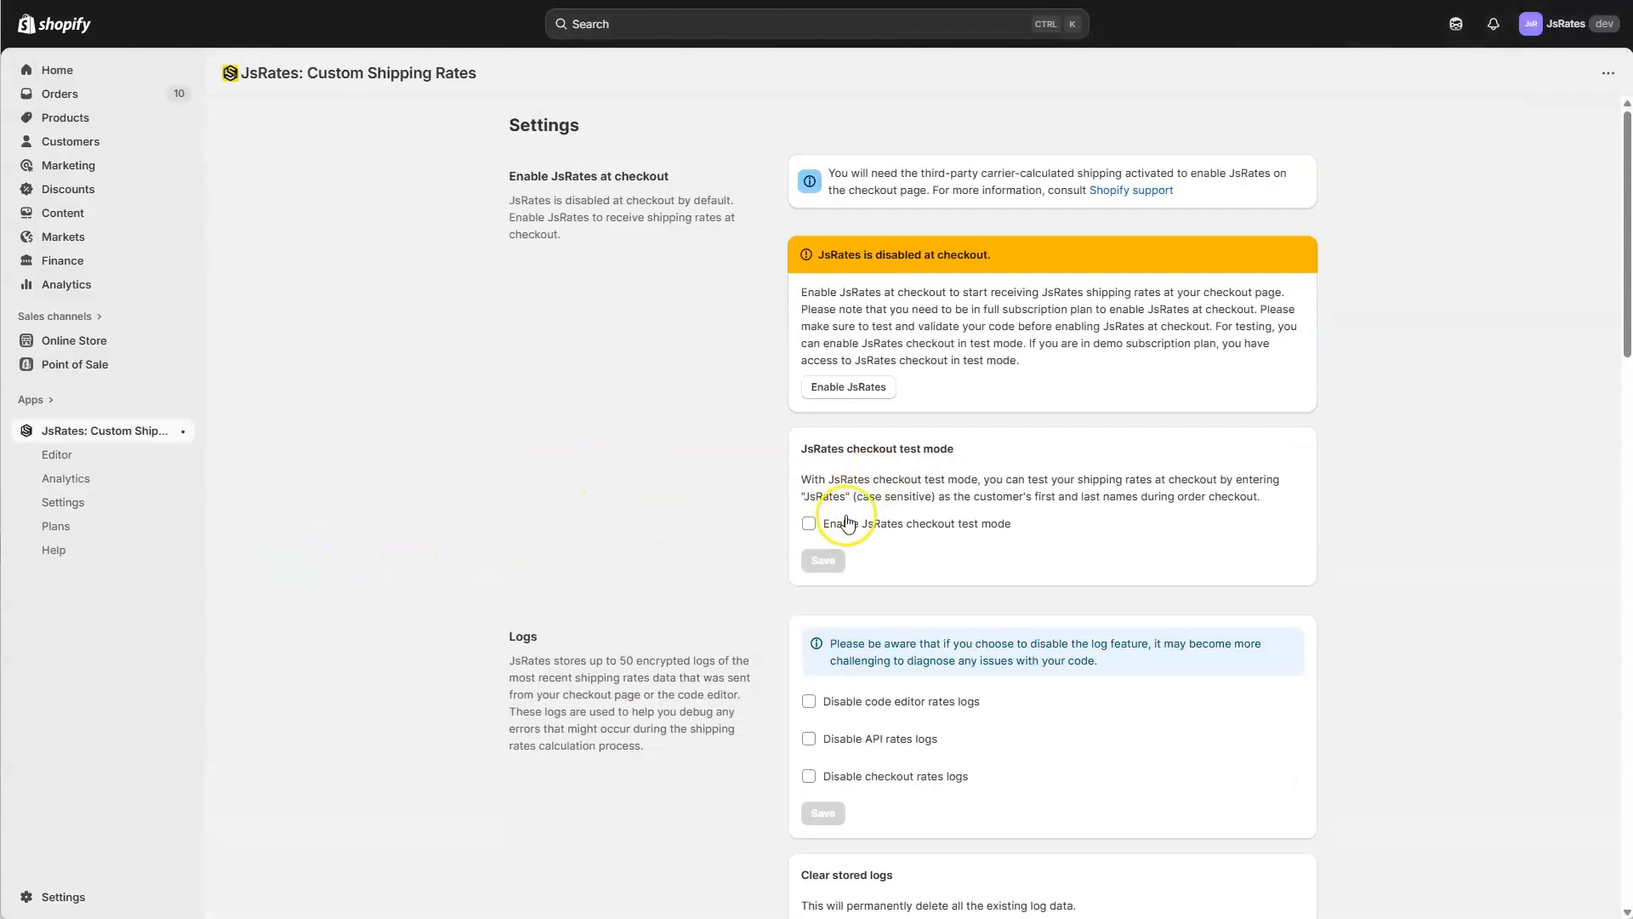
pyautogui.click(809, 523)
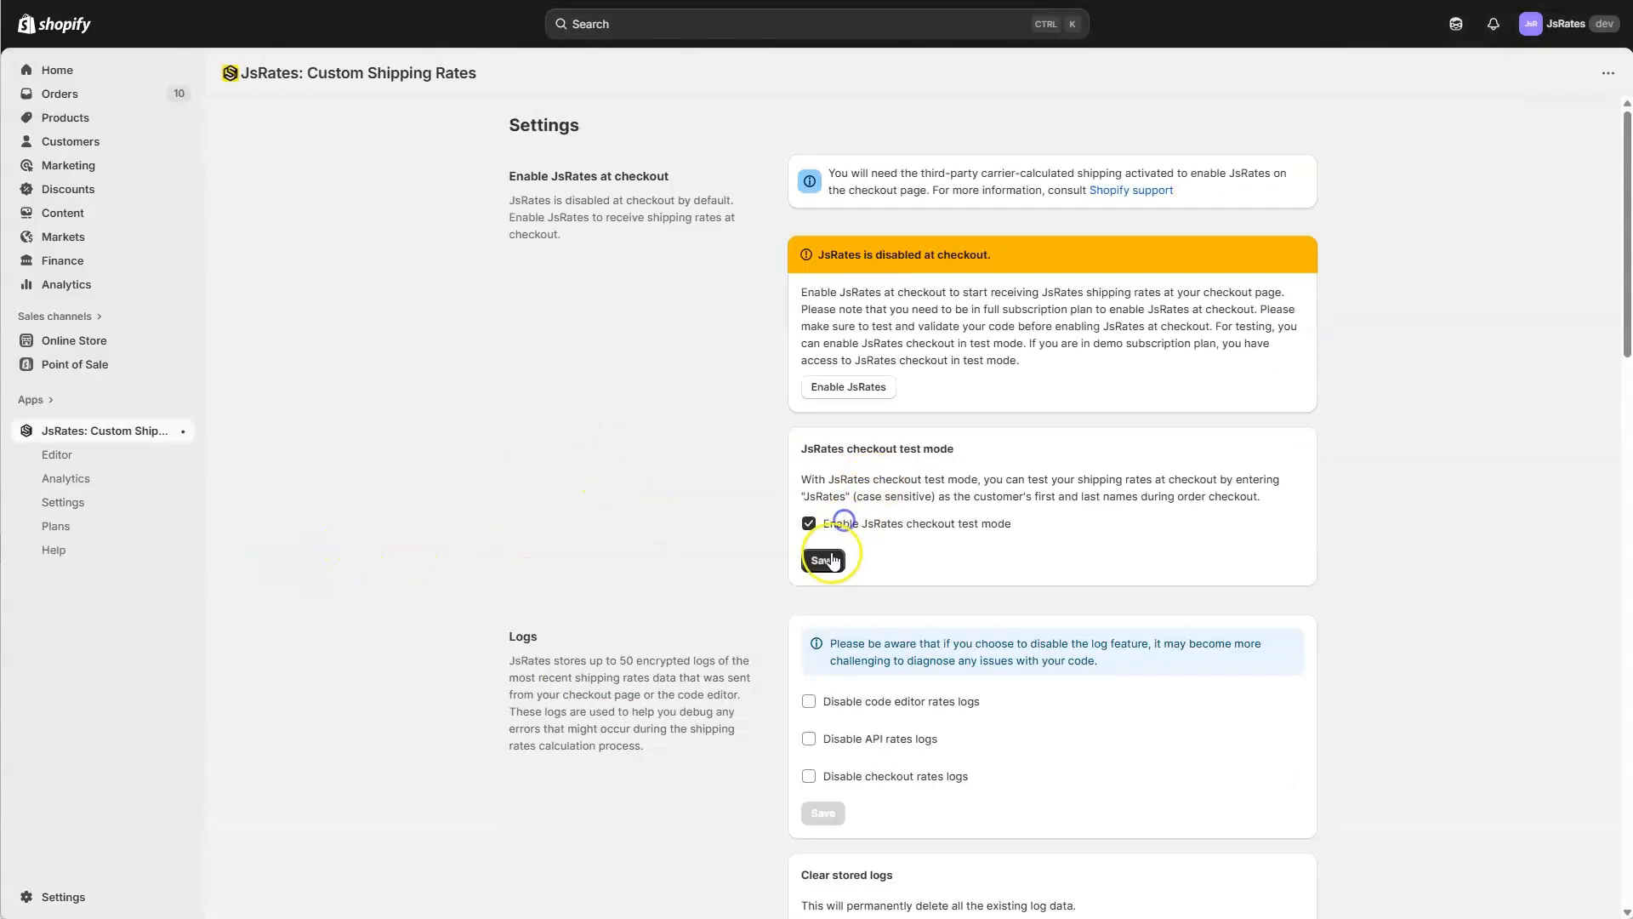
pyautogui.click(823, 560)
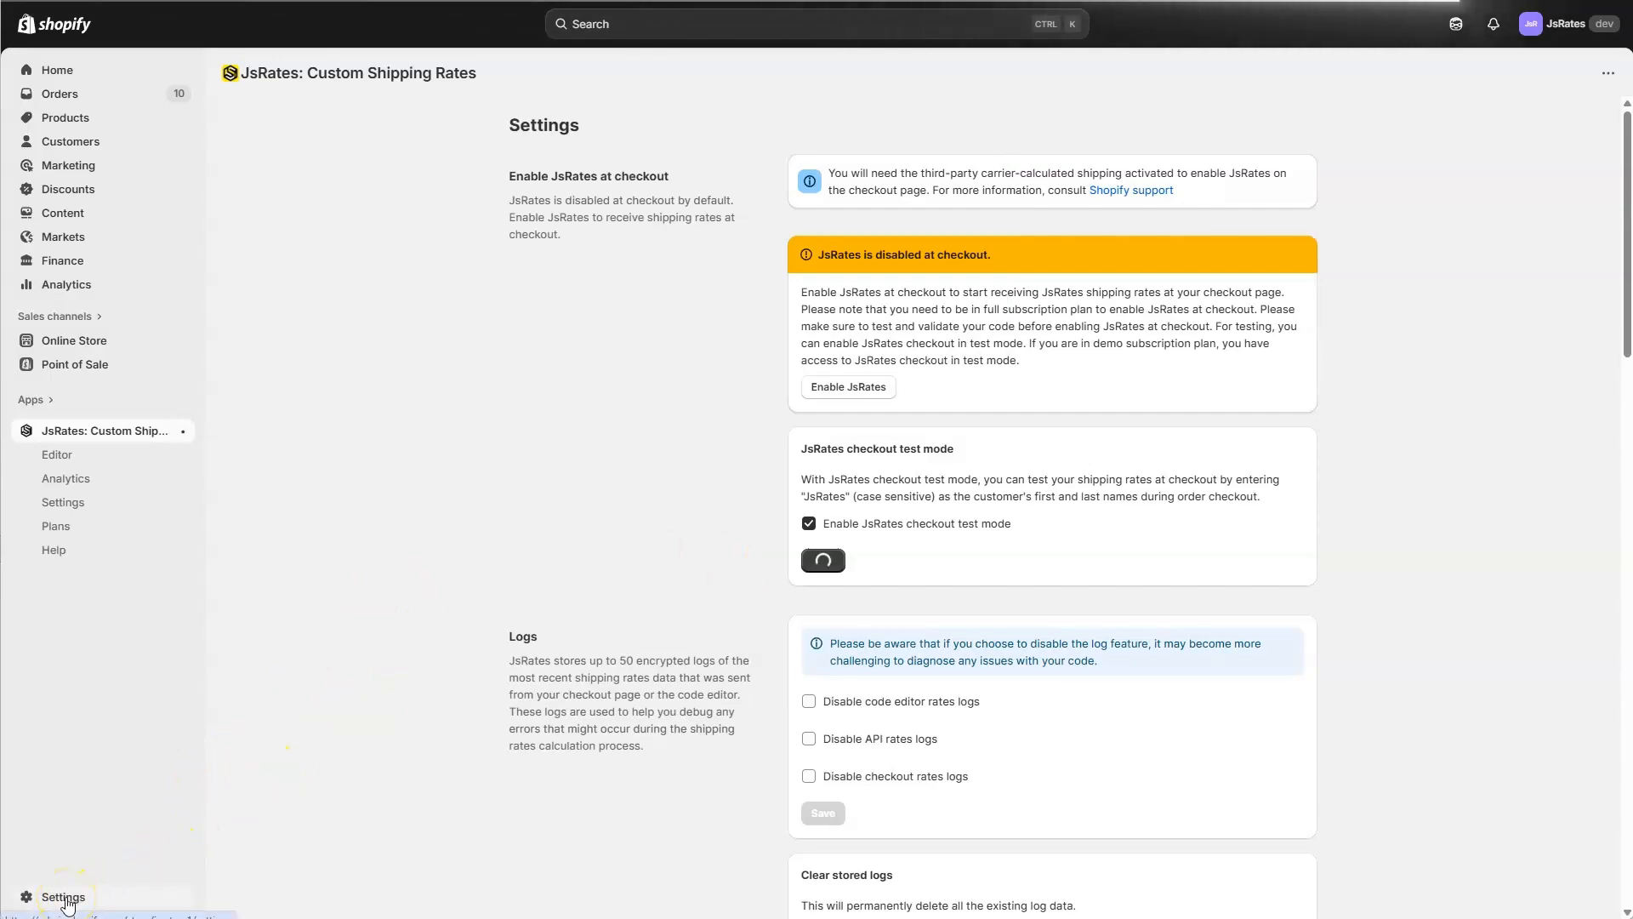
# Reload the General shipping rates profile in the store's shipping and delivery settings and check the rates listed for both shipping zones.
pyautogui.click(64, 897)
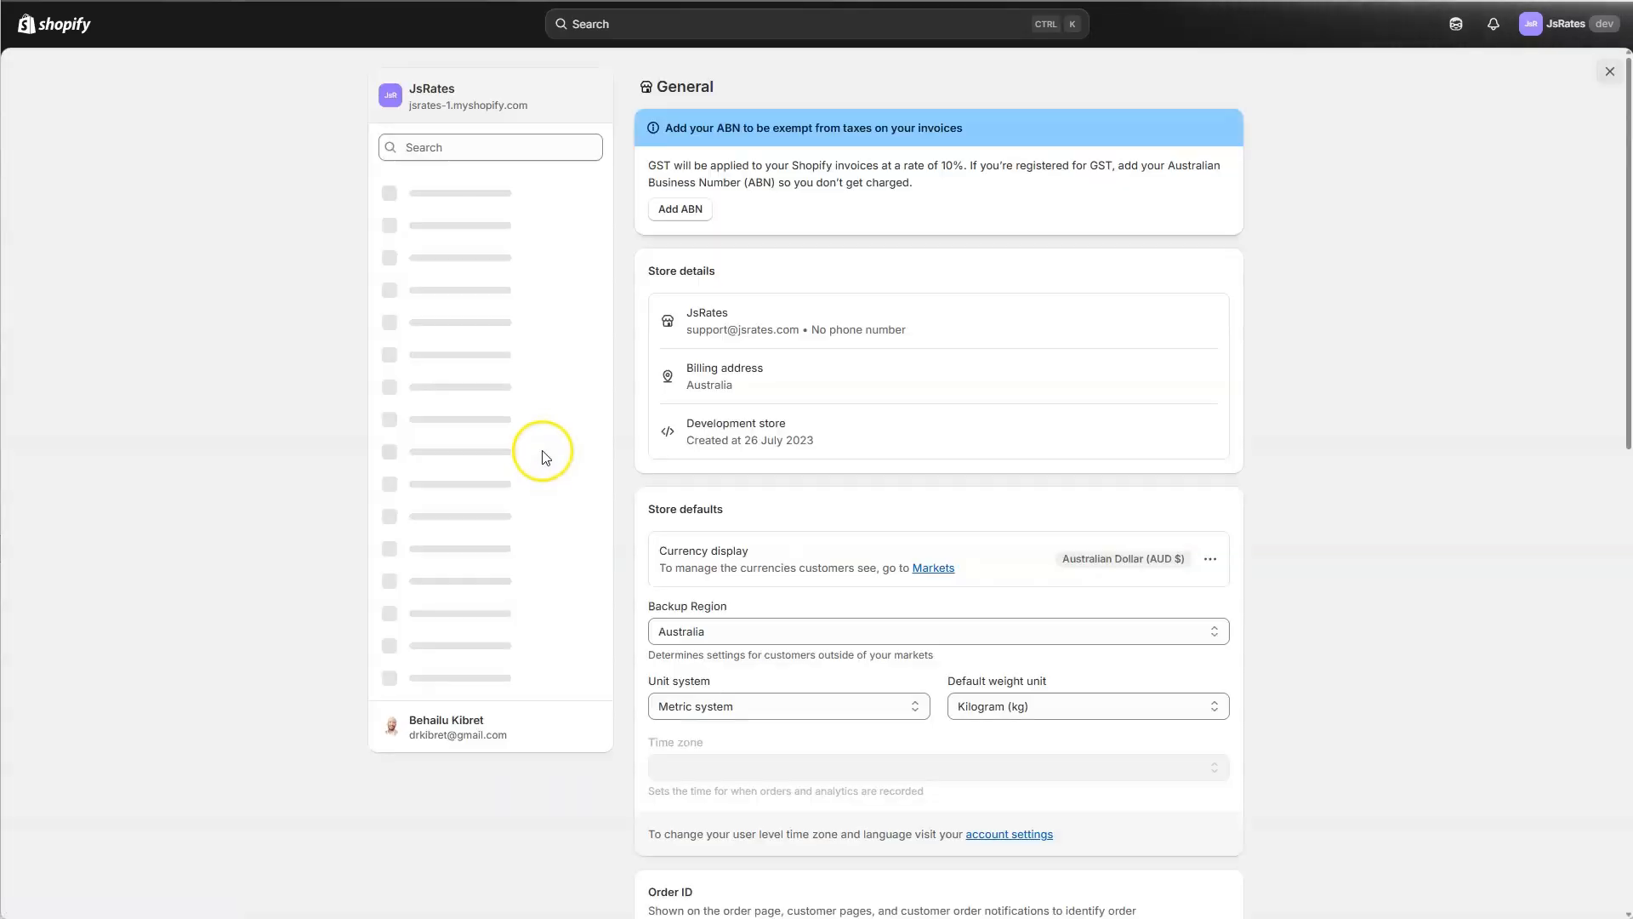
pyautogui.click(514, 372)
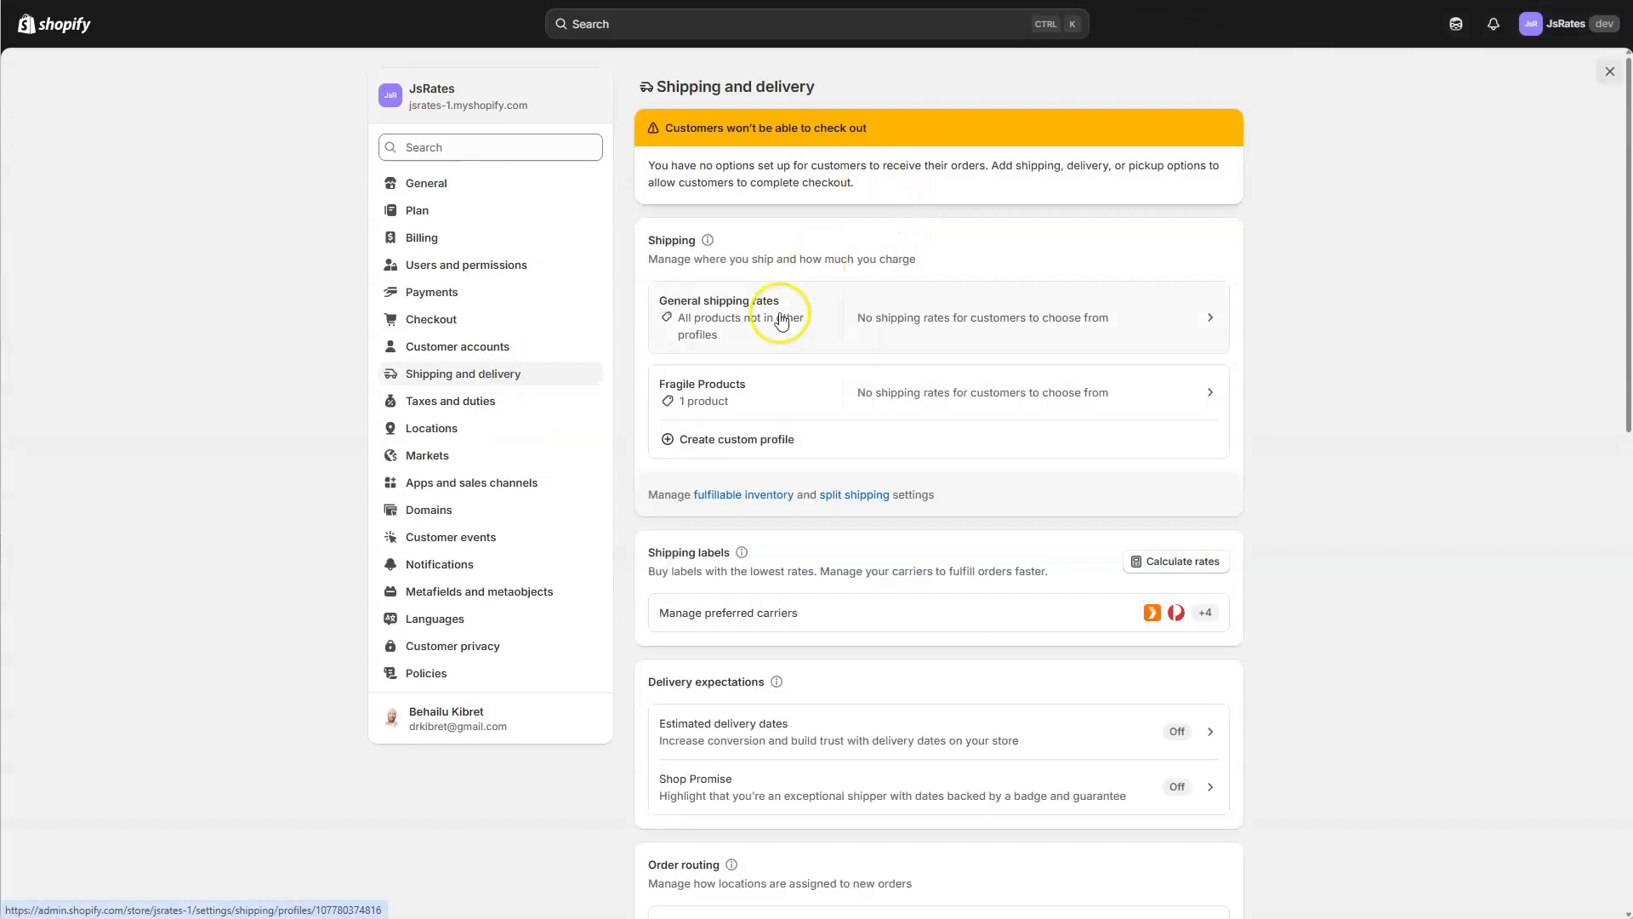
pyautogui.rightClick(1382, 481)
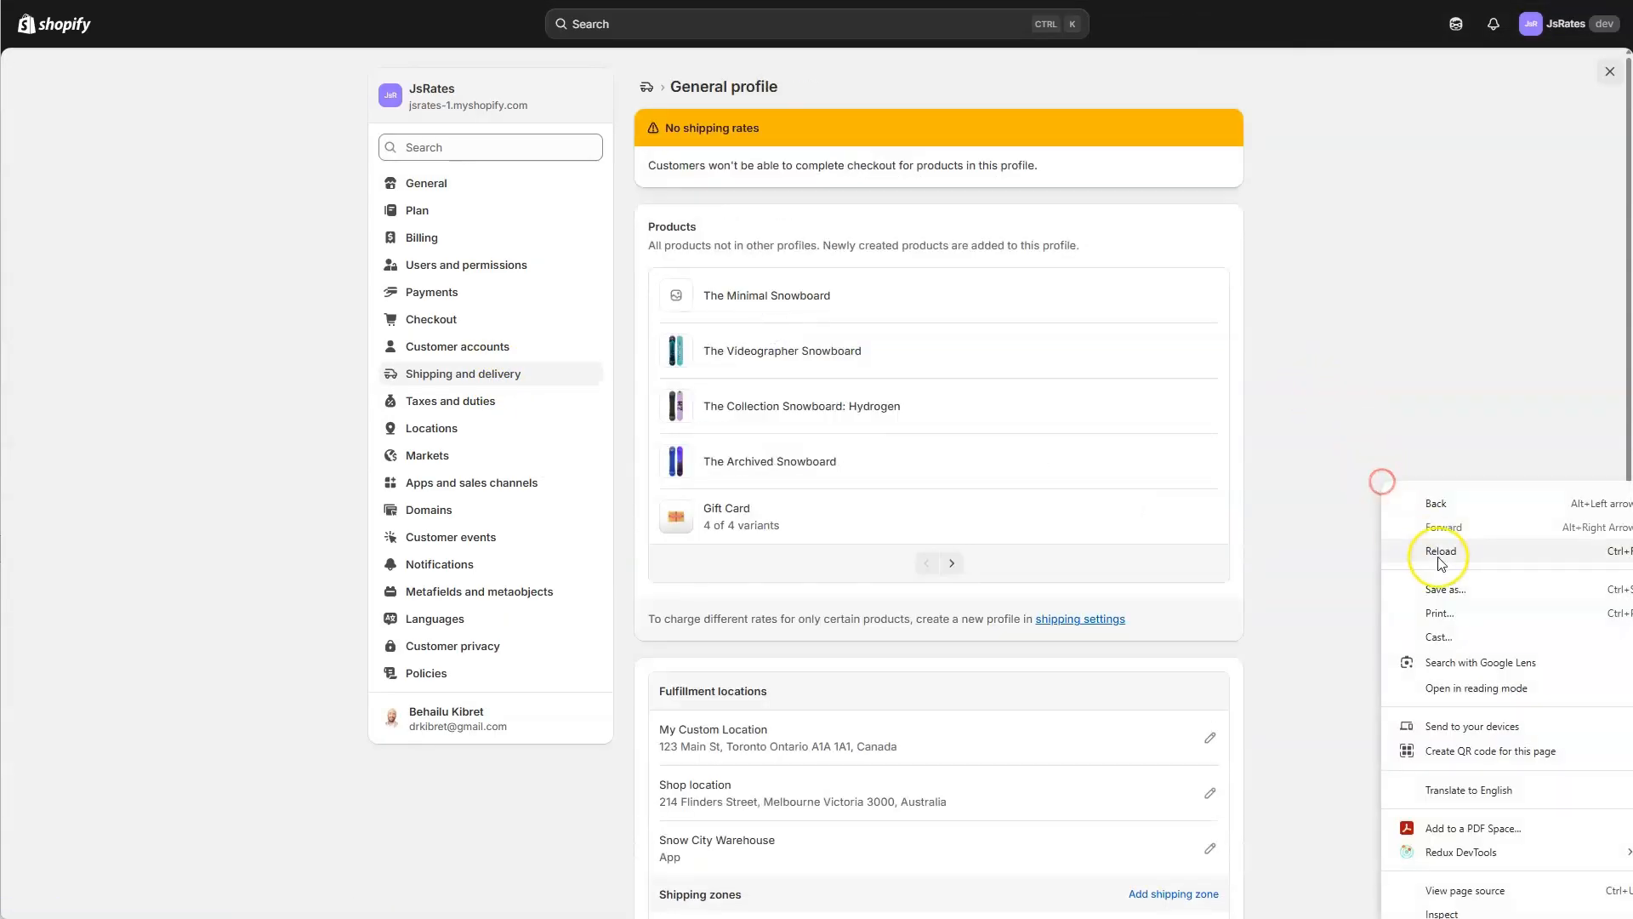
pyautogui.click(1443, 553)
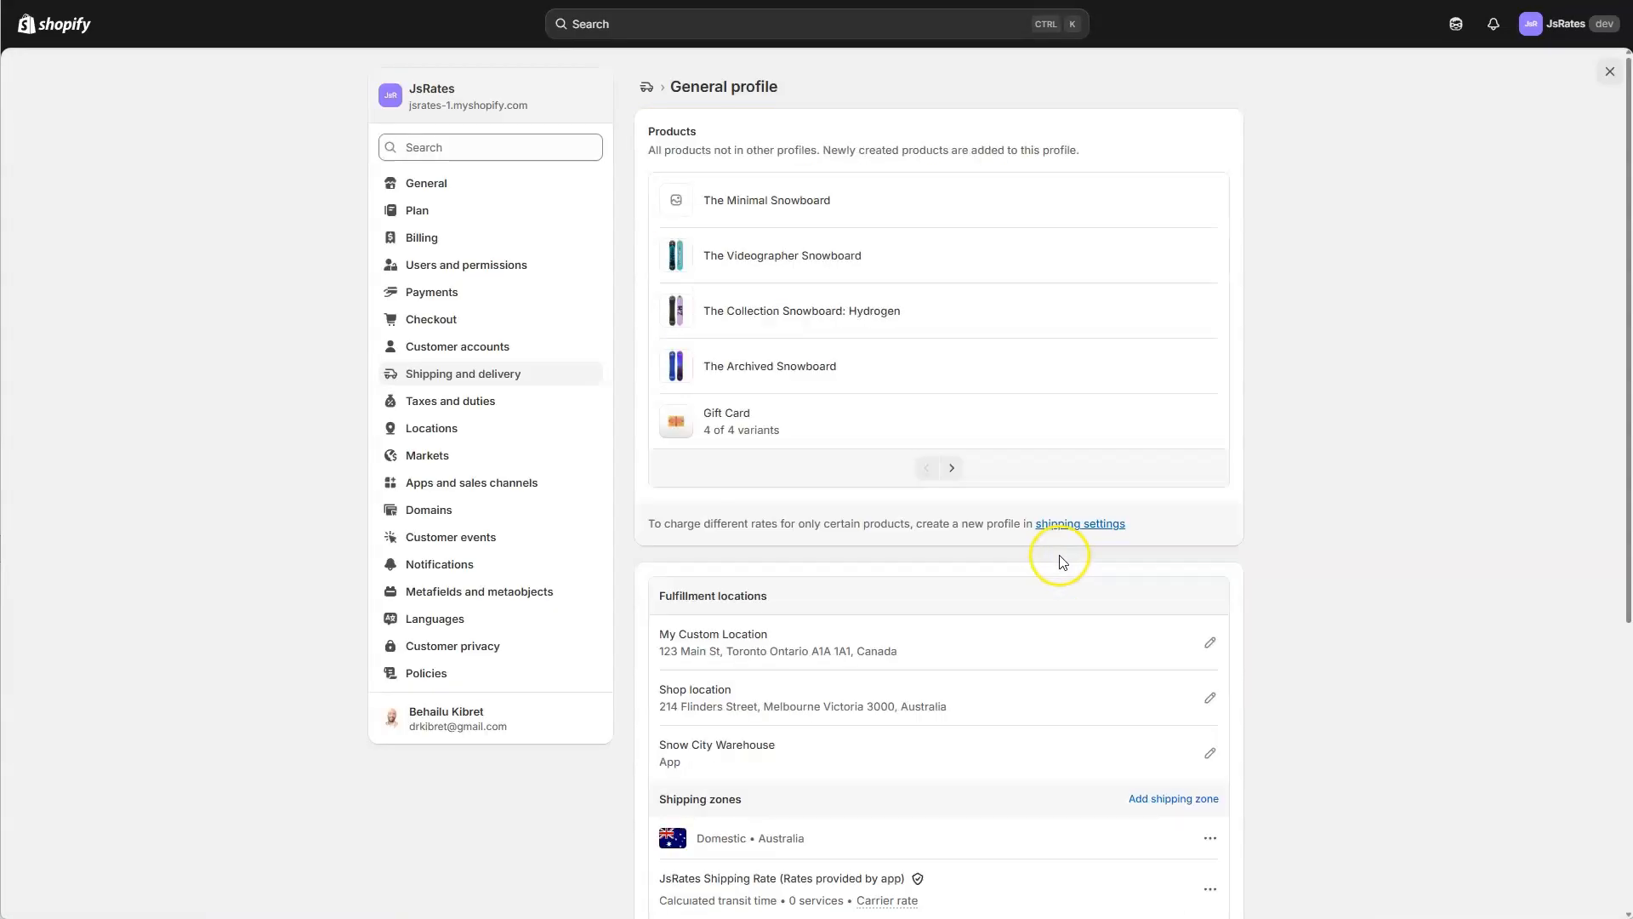
pyautogui.scroll(-3, 1054, 555)
pyautogui.scroll(-2, 1054, 561)
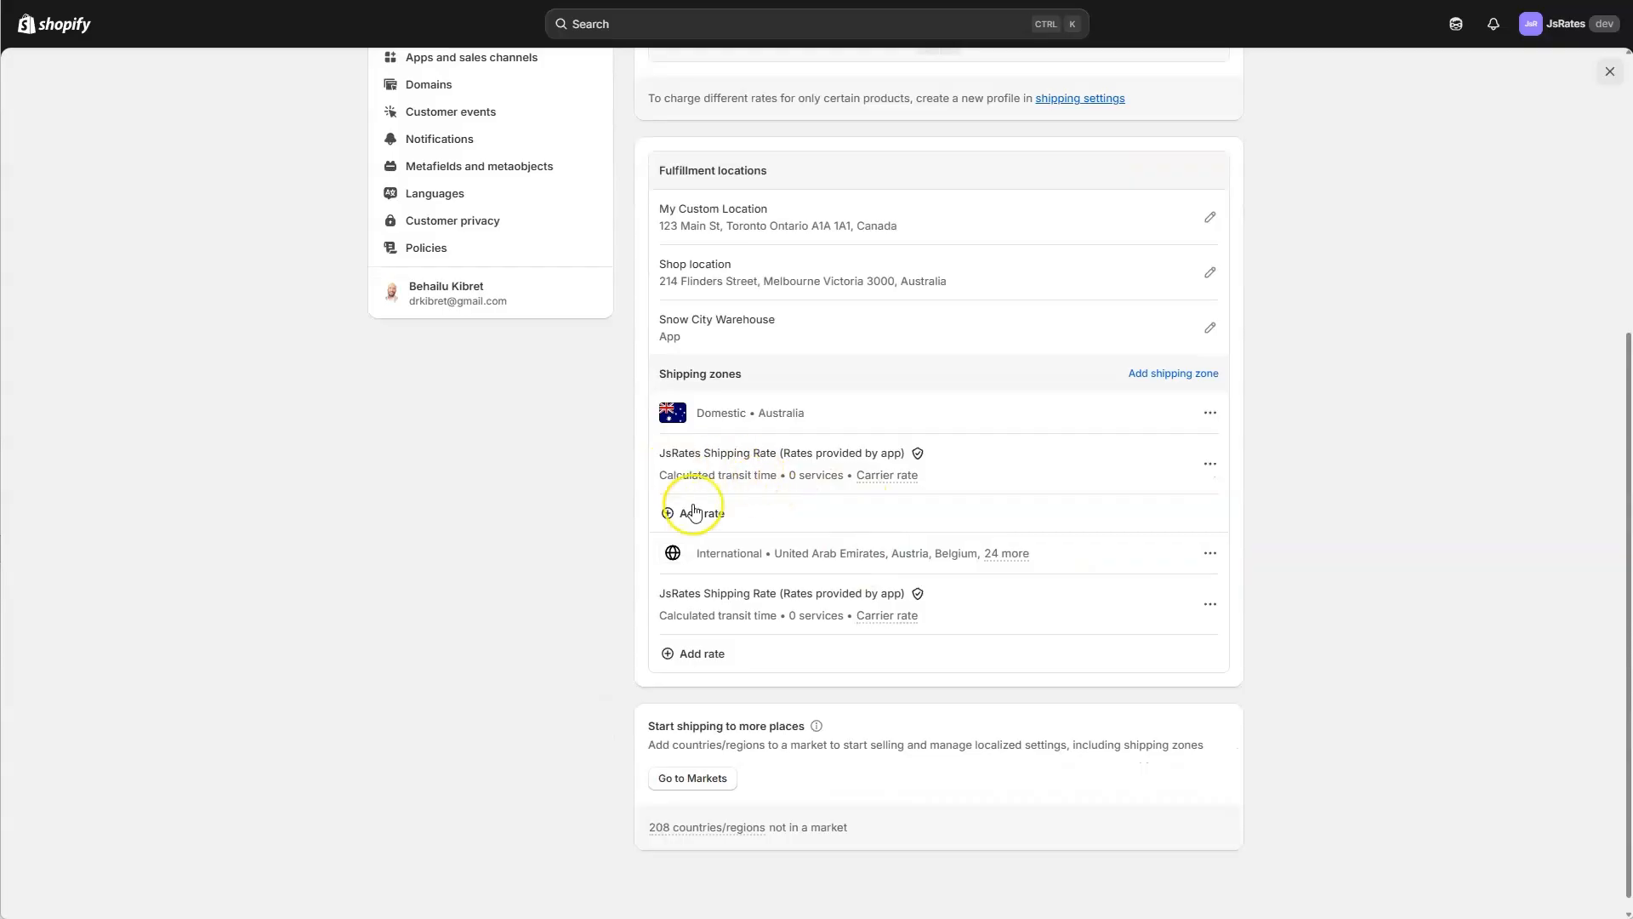
pyautogui.click(1608, 73)
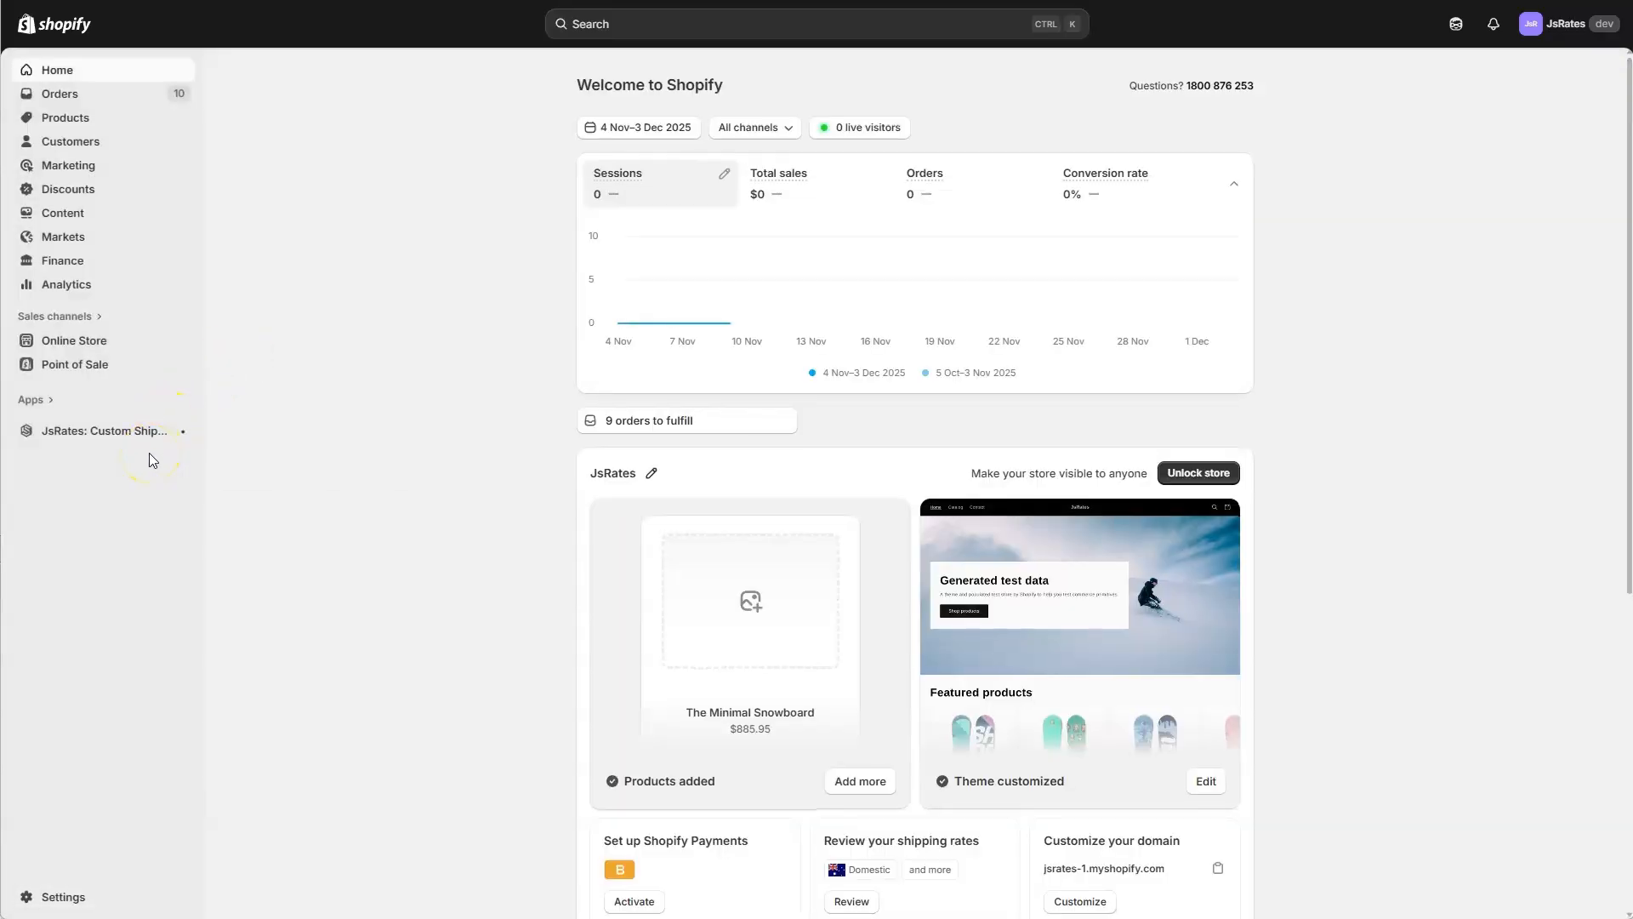
# Reopen the JsRates code editor and examine the free and standard shipping rules in calculateShippingRates.js.
pyautogui.click(139, 438)
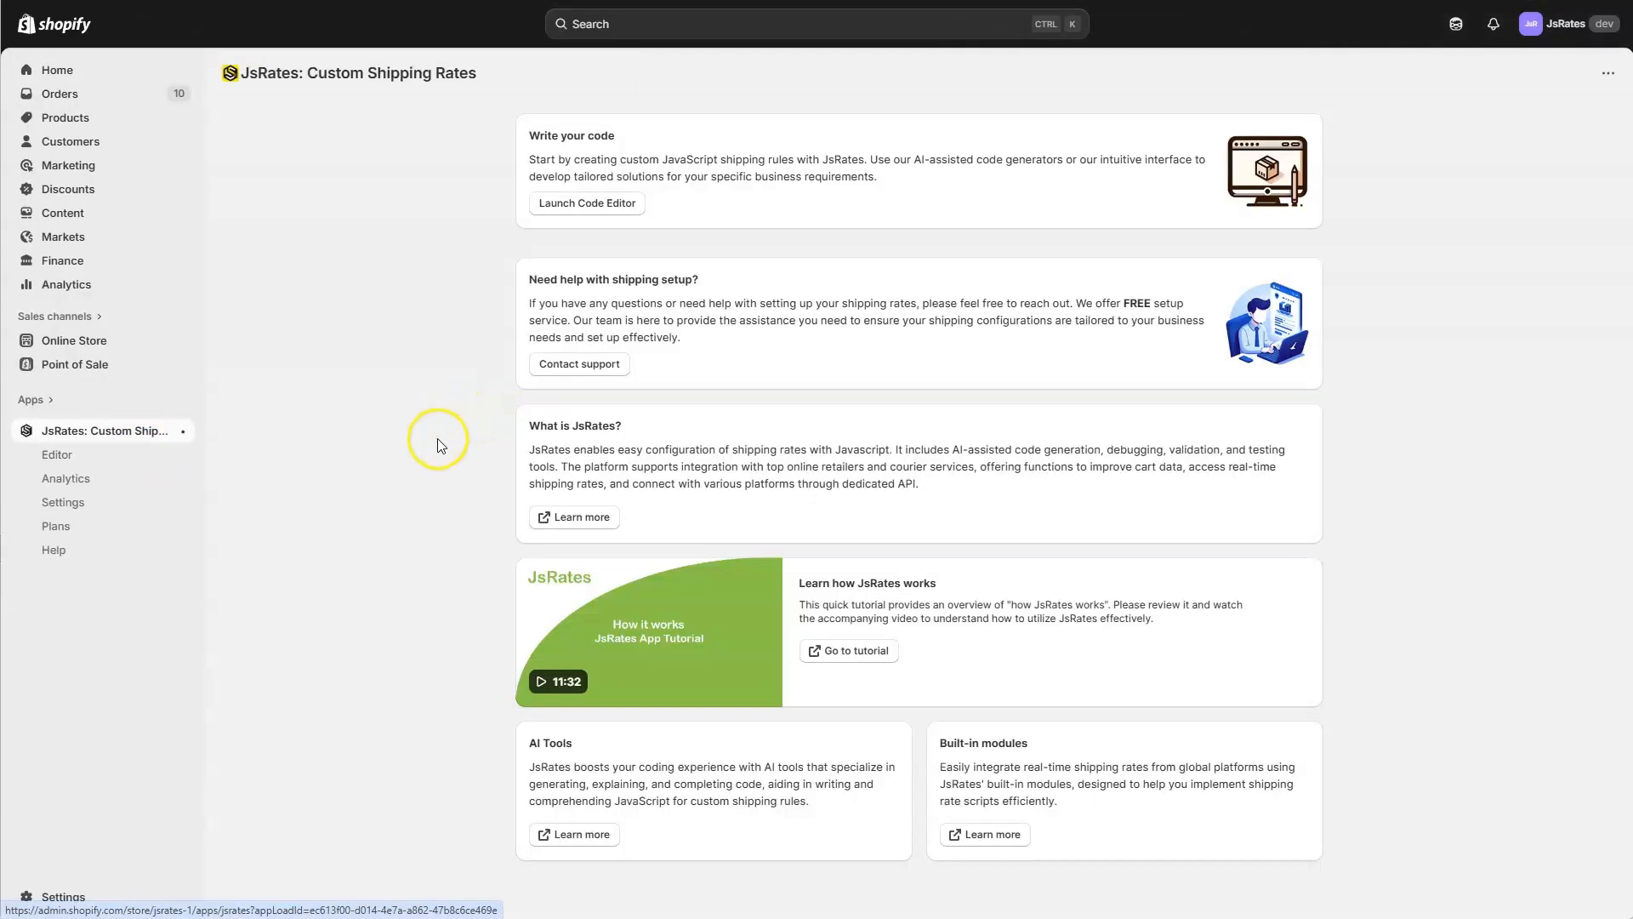
pyautogui.click(620, 204)
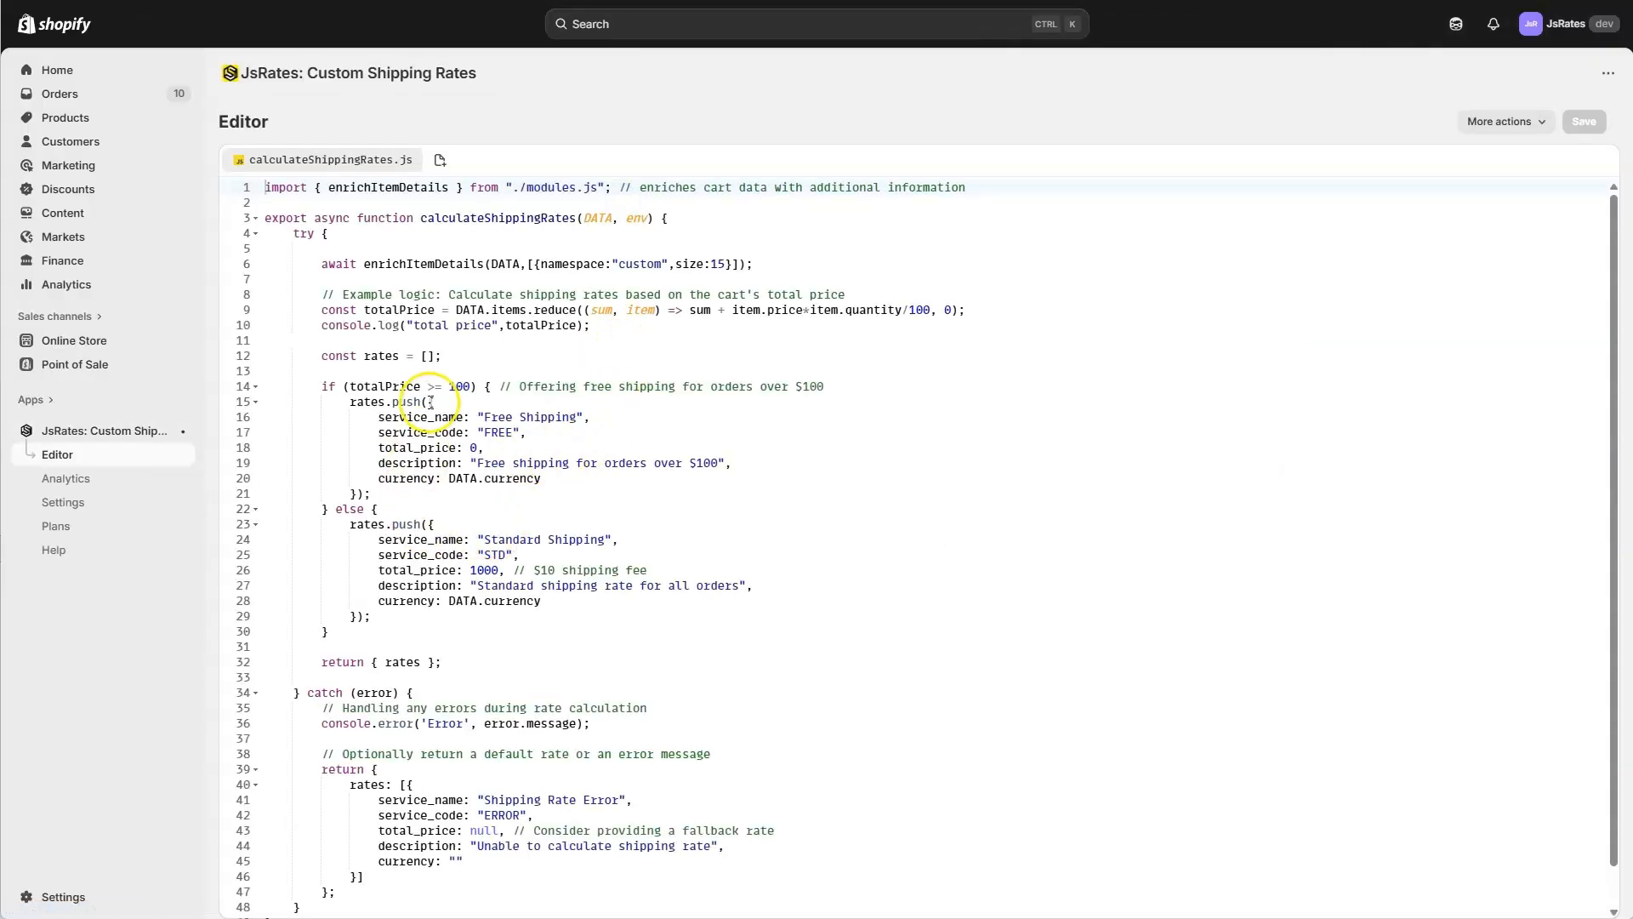
pyautogui.moveTo(470, 555); pyautogui.dragTo(493, 569)
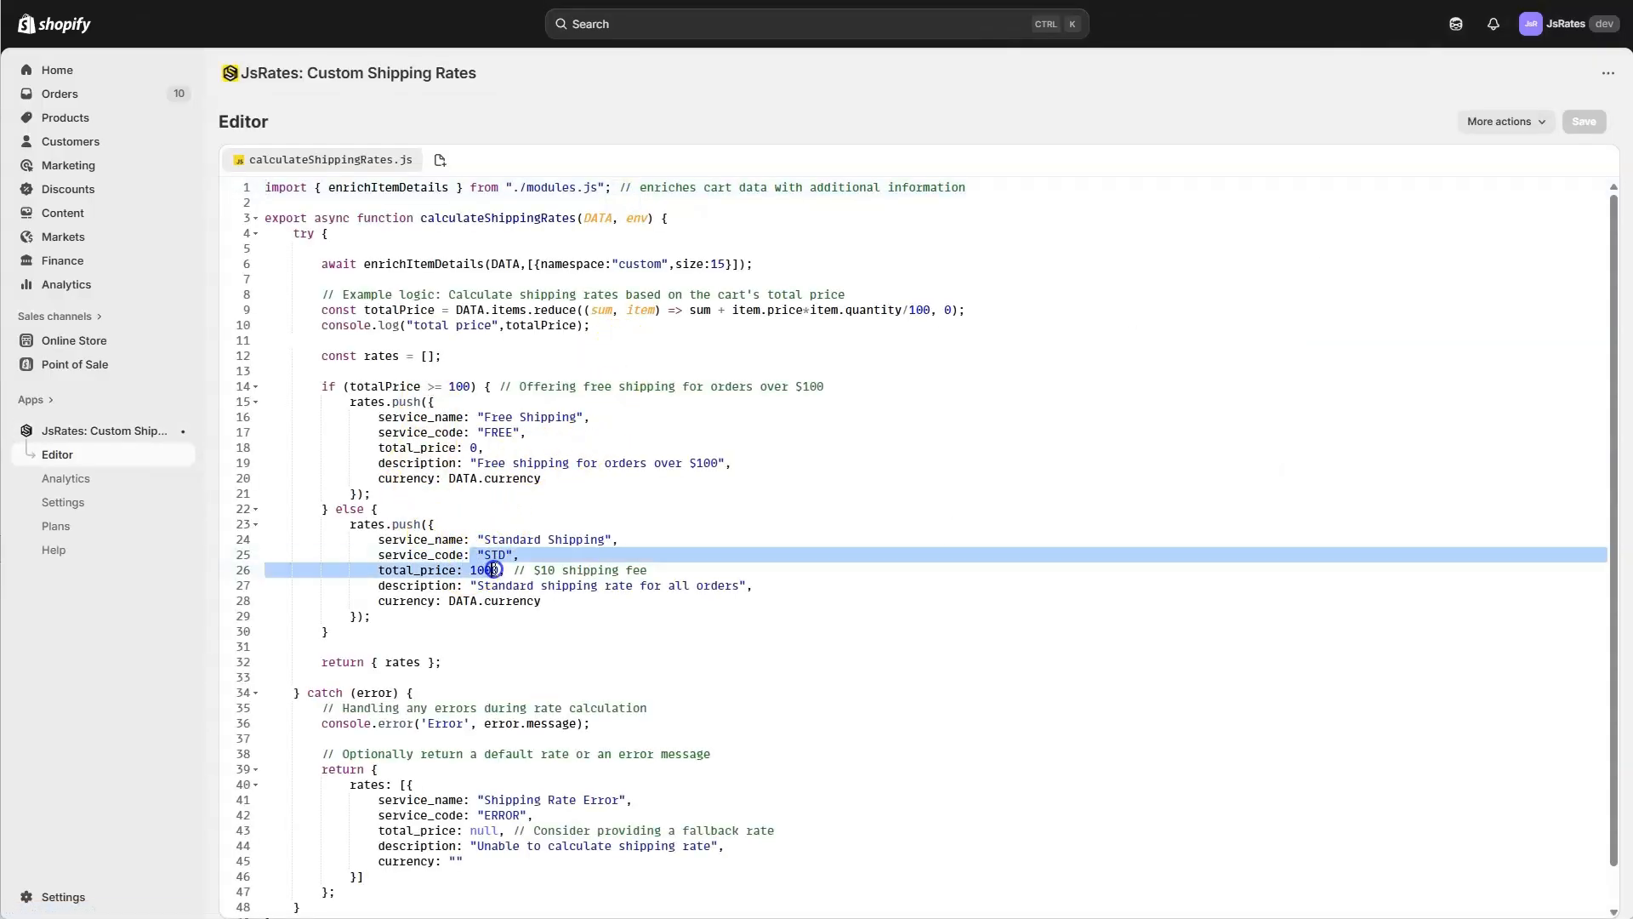
pyautogui.click(586, 504)
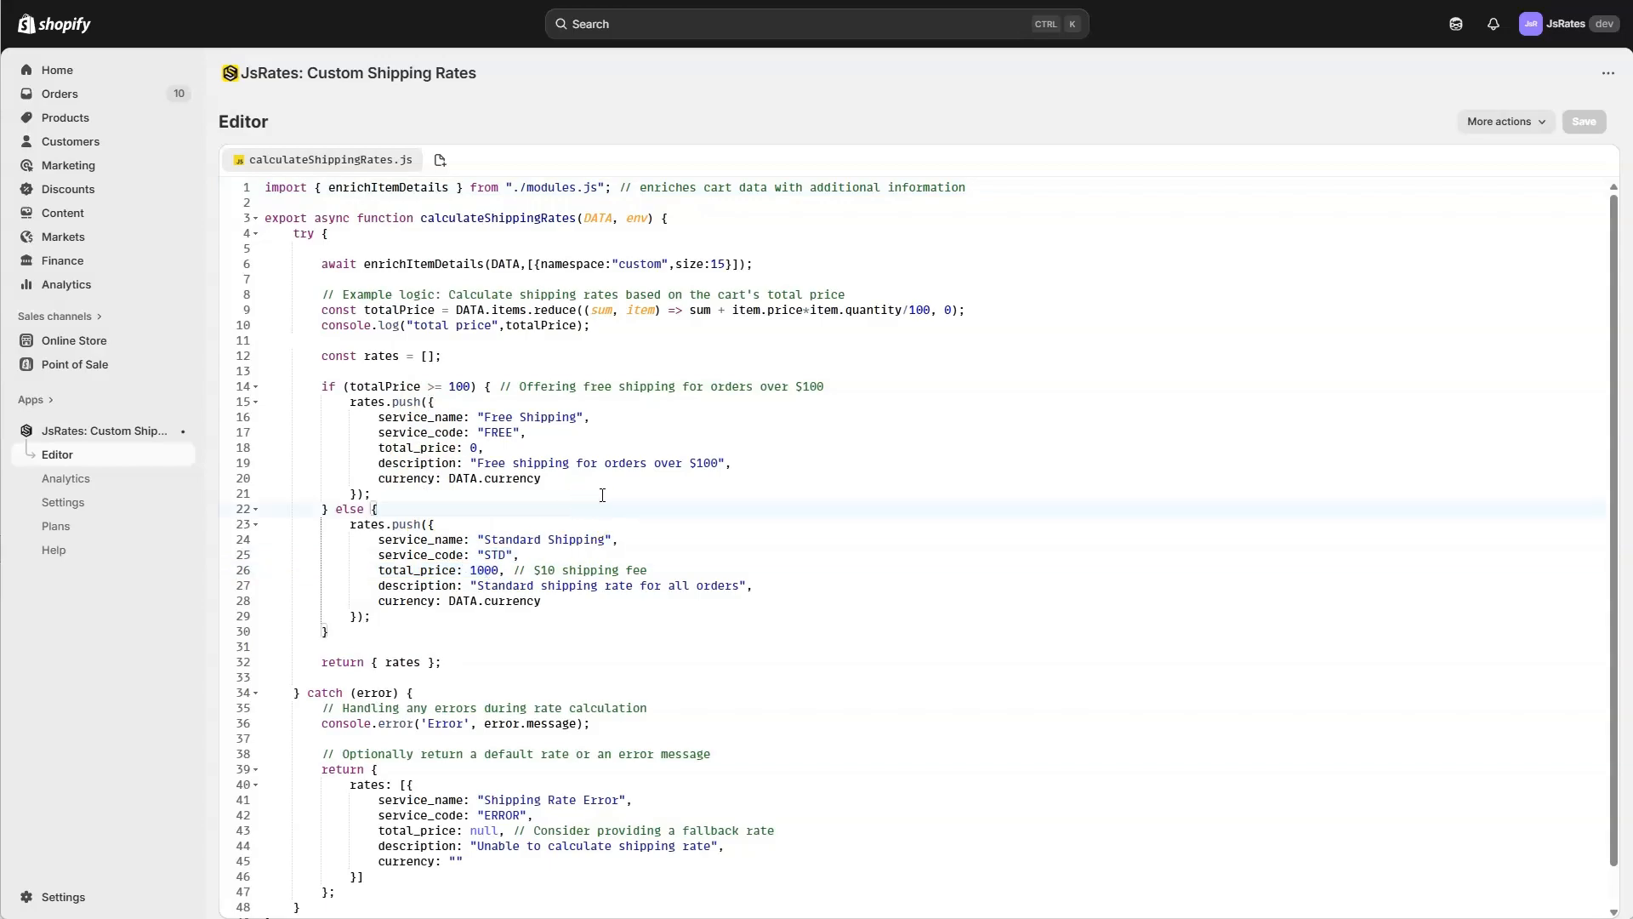
pyautogui.click(571, 494)
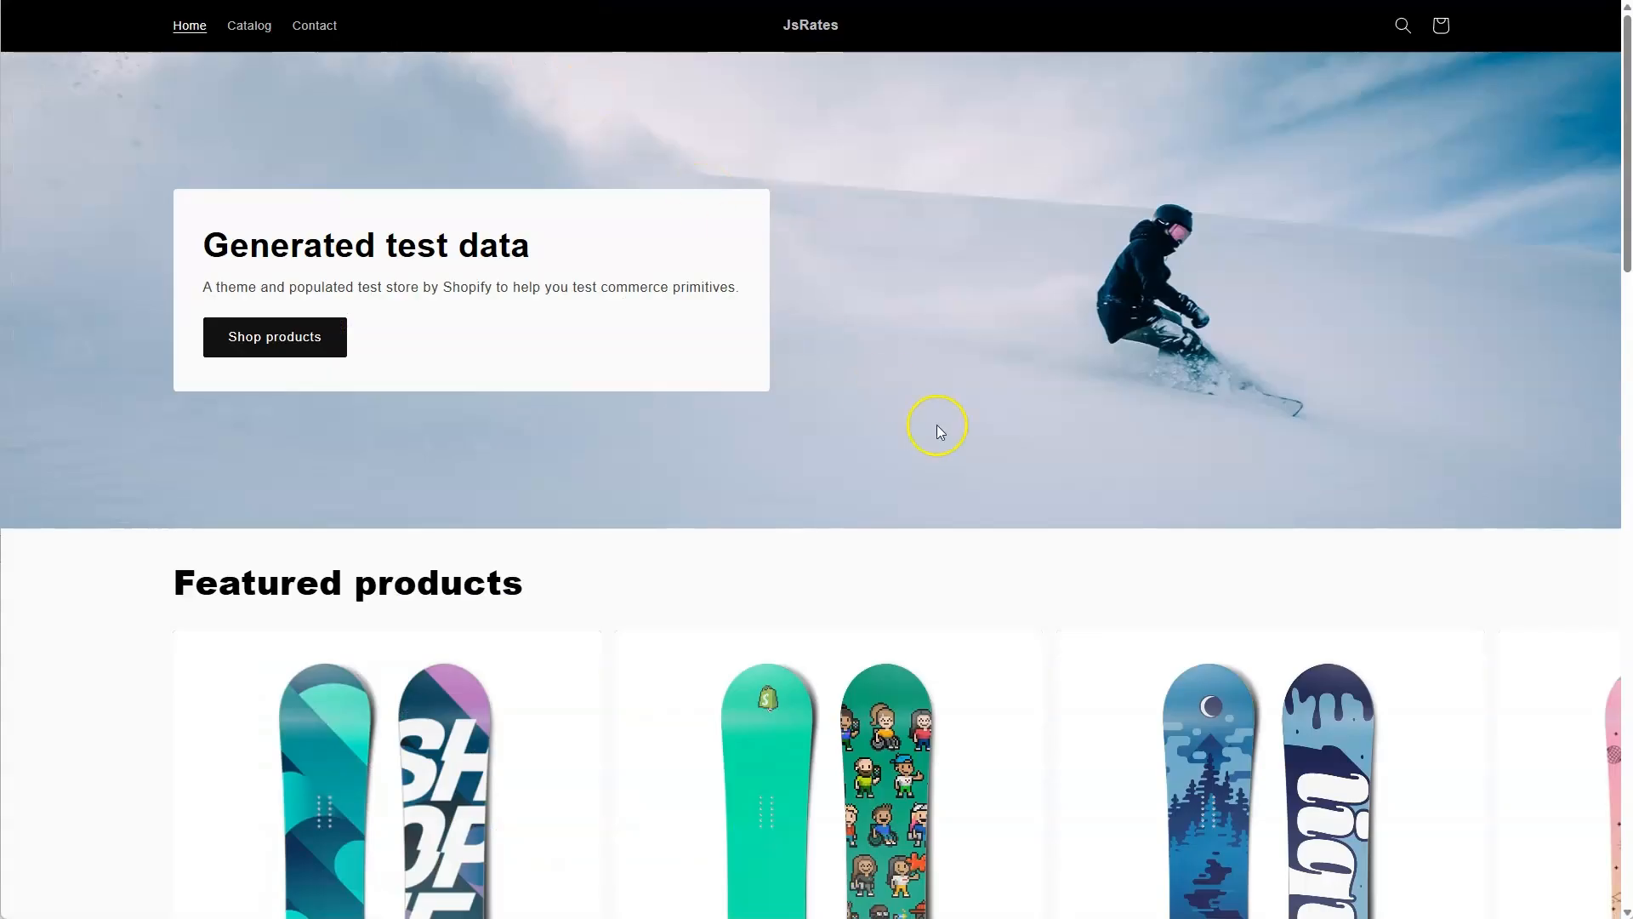
# In the online storefront, add The Multi-location Snowboard to the cart and proceed to checkout.
pyautogui.scroll(-2, 936, 425)
pyautogui.scroll(-4, 1049, 426)
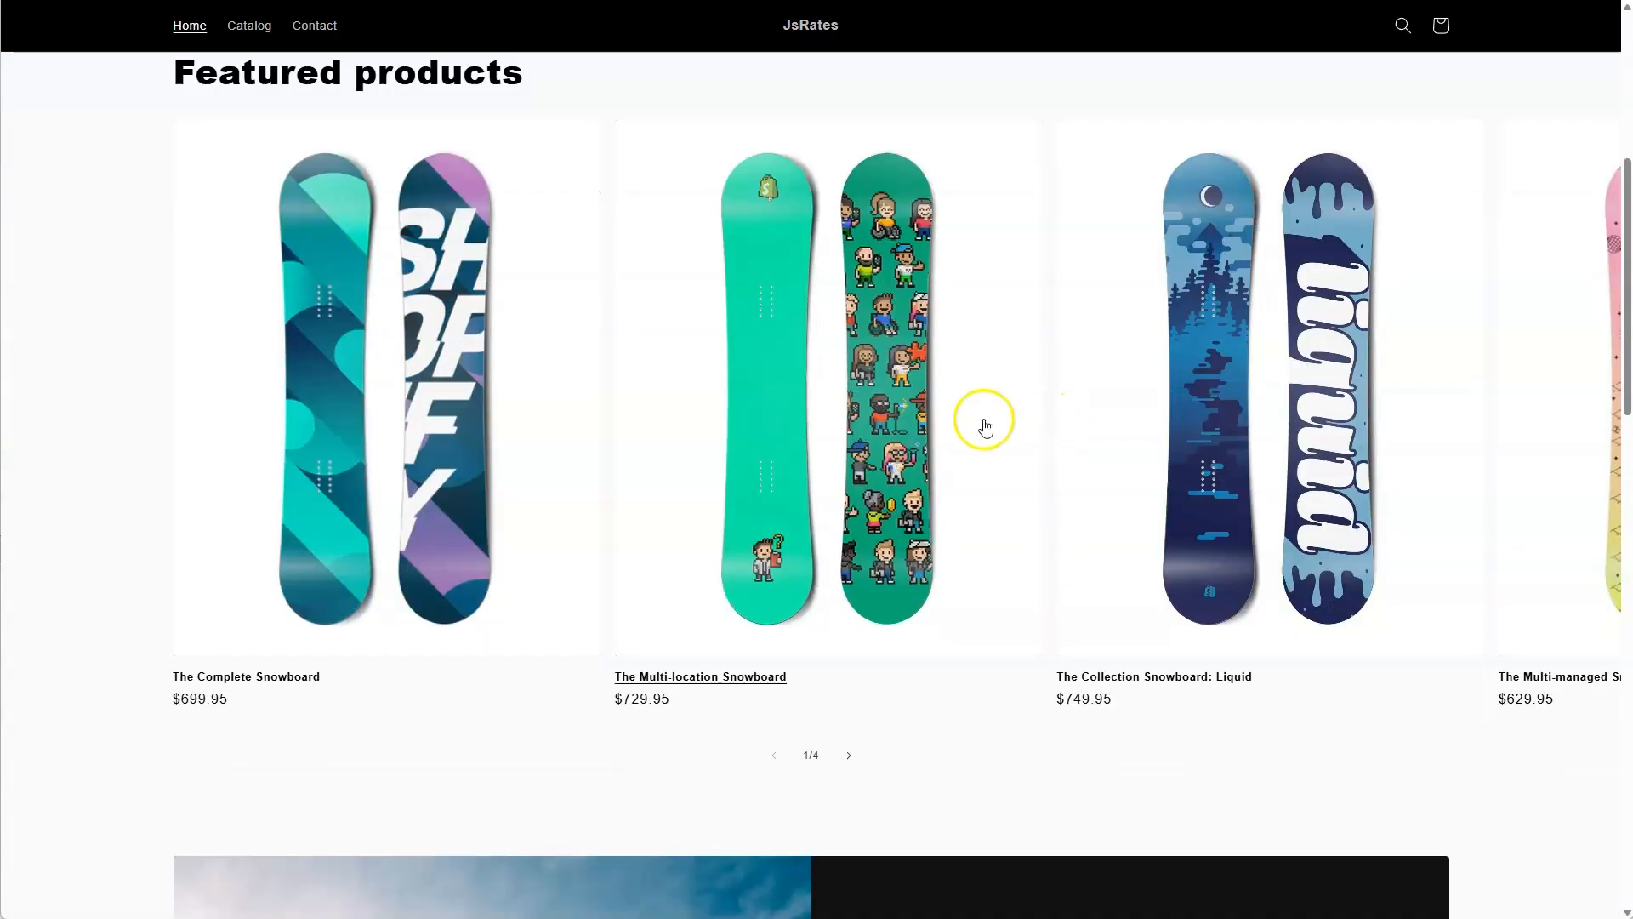
pyautogui.click(981, 426)
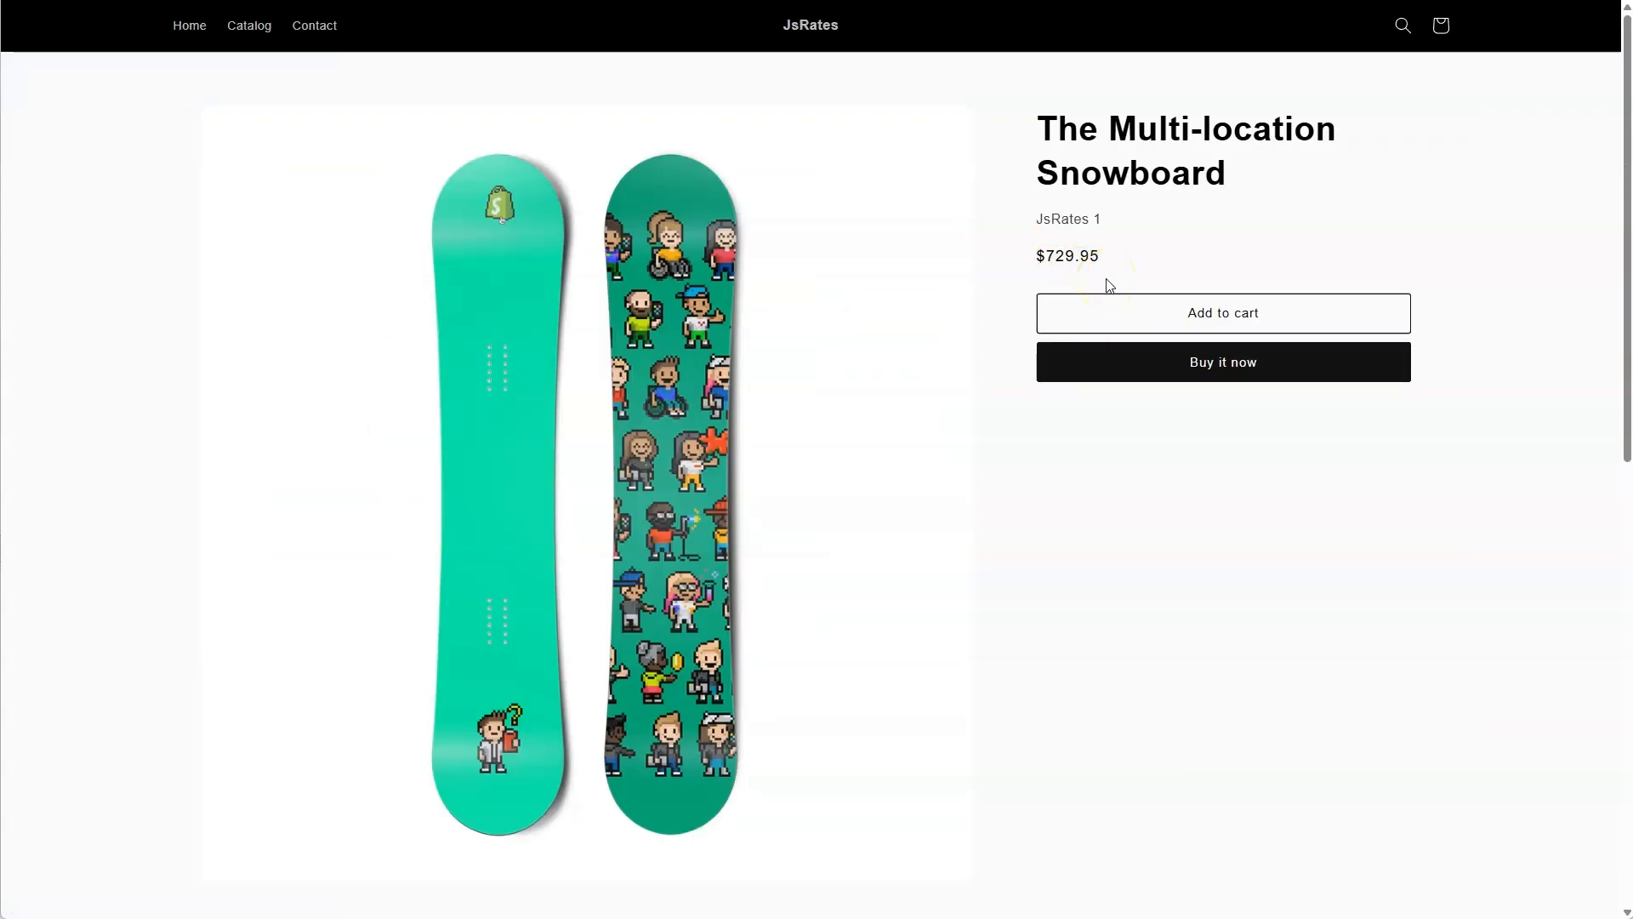
pyautogui.click(1066, 262)
pyautogui.click(1105, 538)
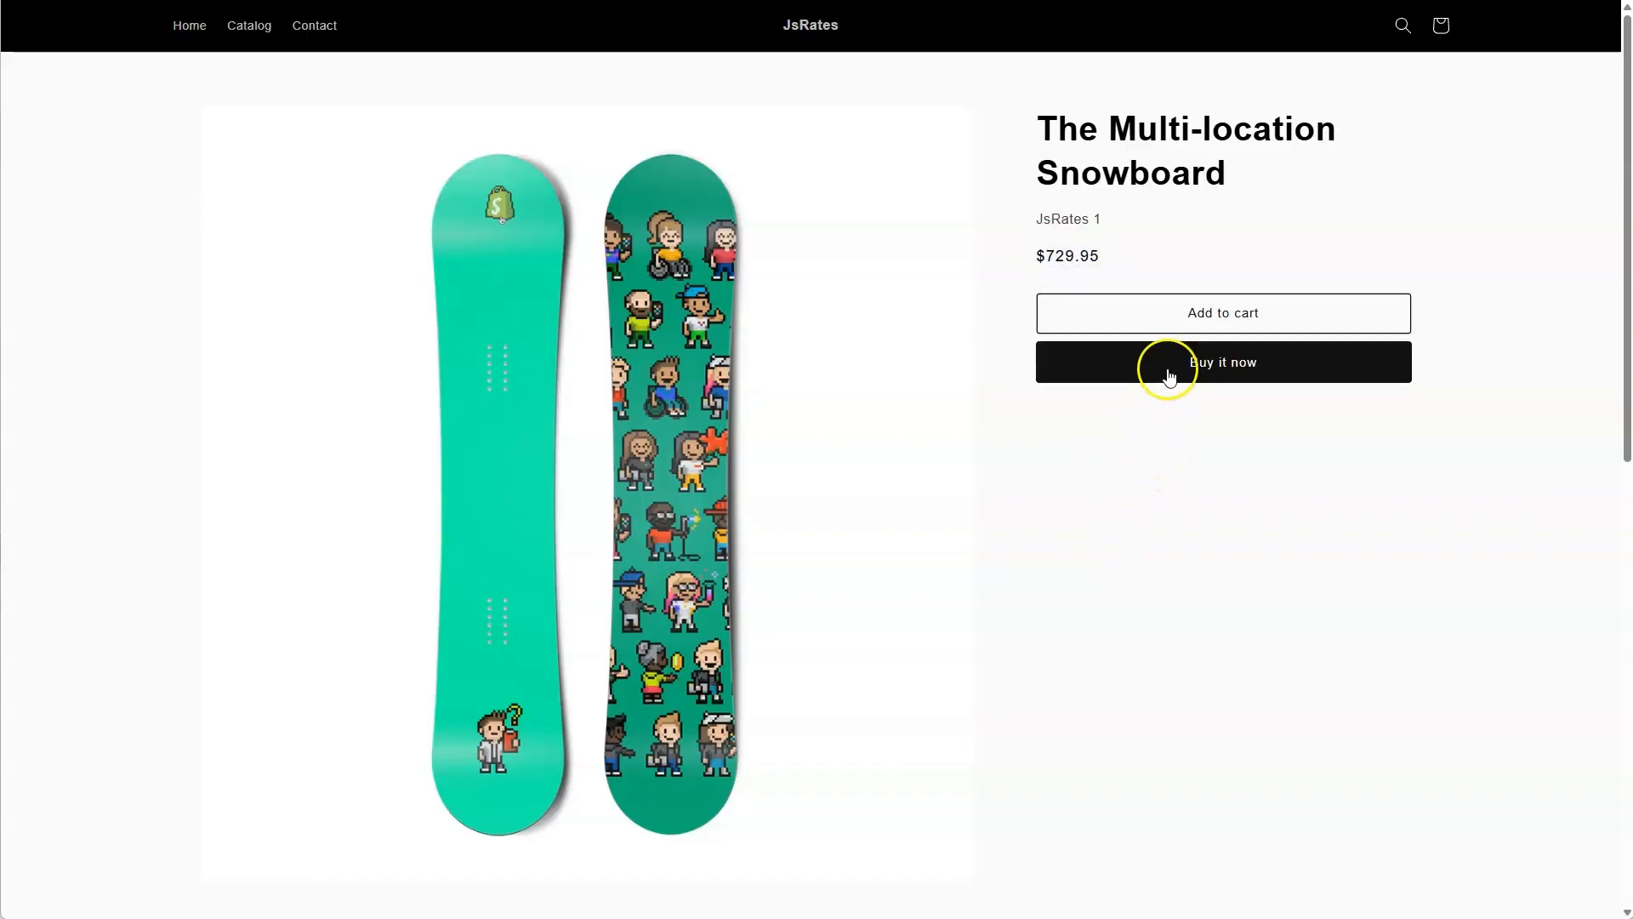
pyautogui.click(1168, 312)
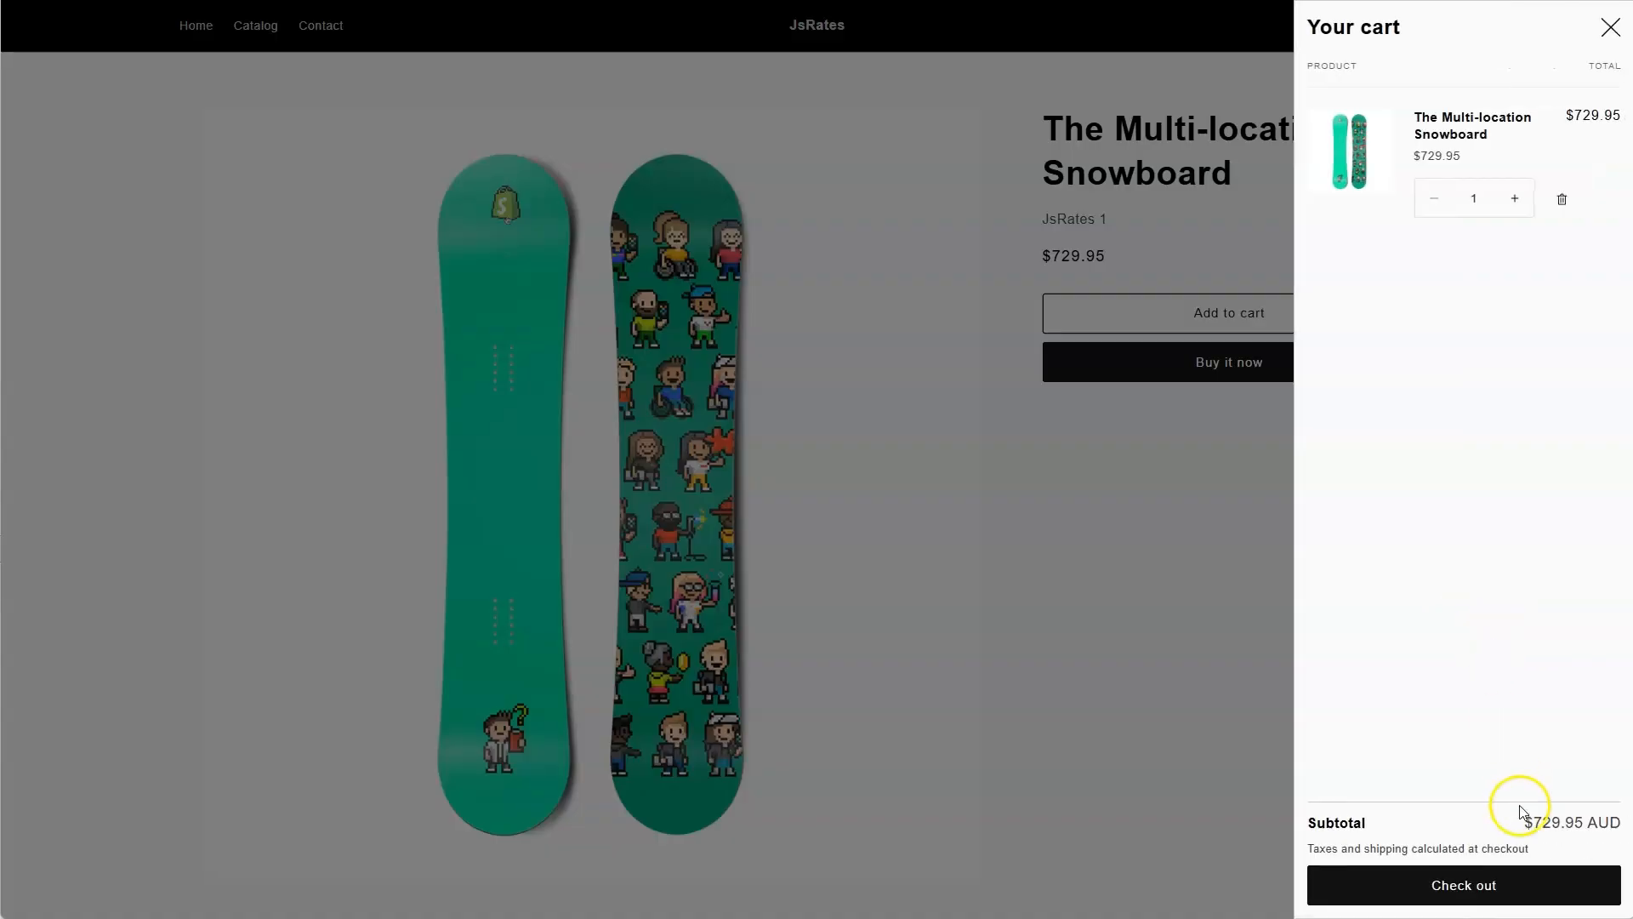
pyautogui.click(1483, 880)
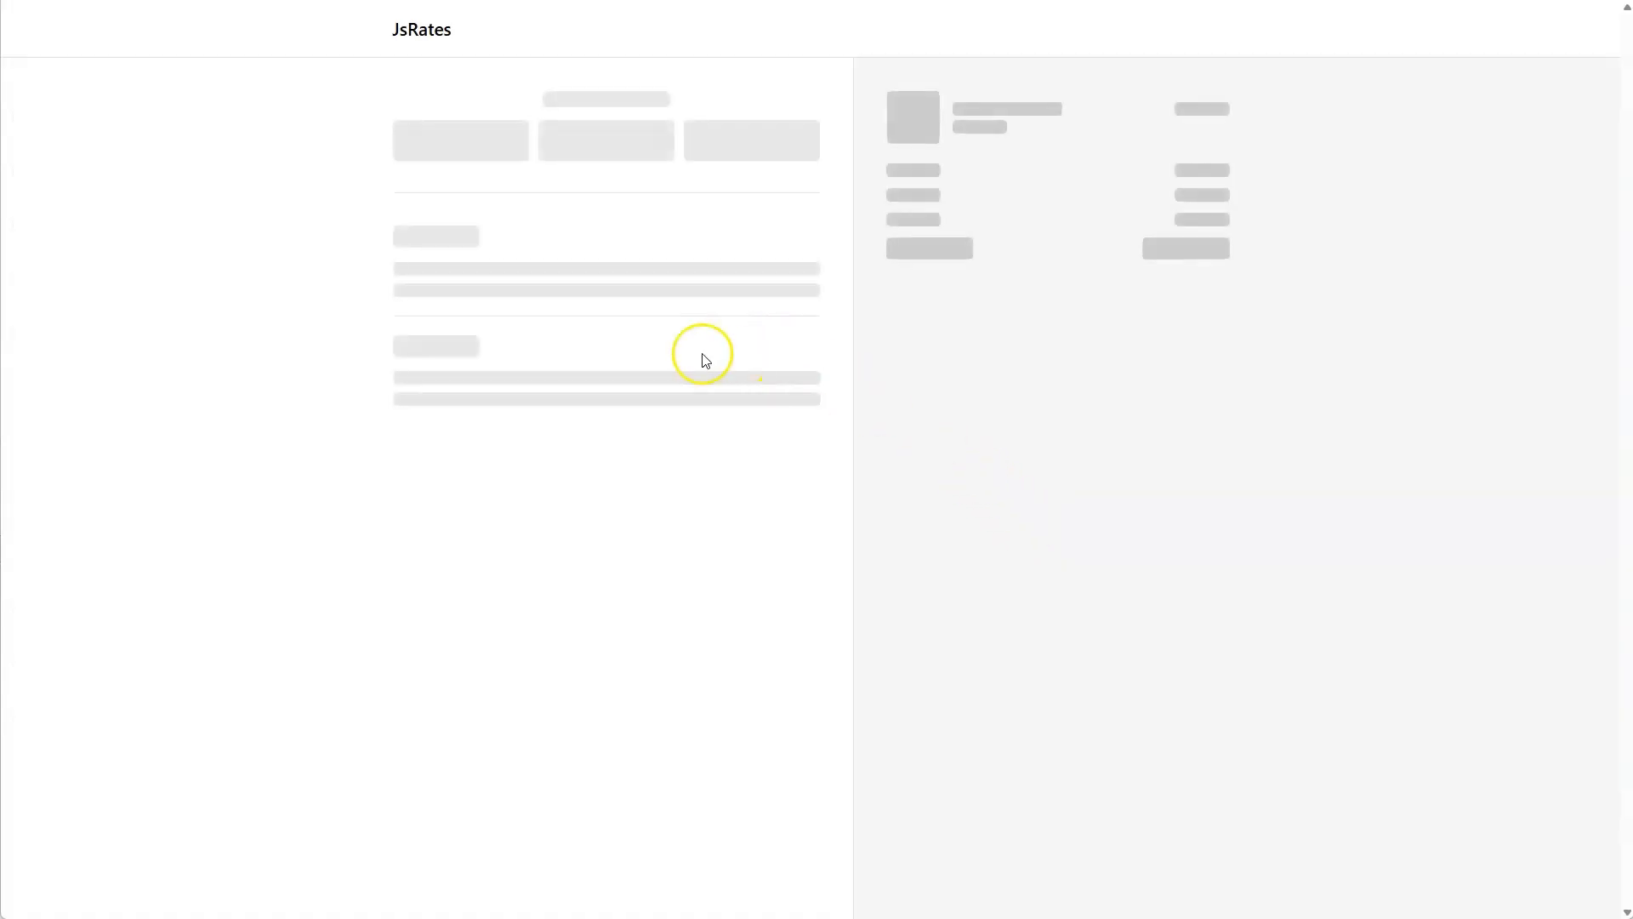
# Enter JsRates as both the first name and the last name in the checkout's delivery details.
pyautogui.click(500, 357)
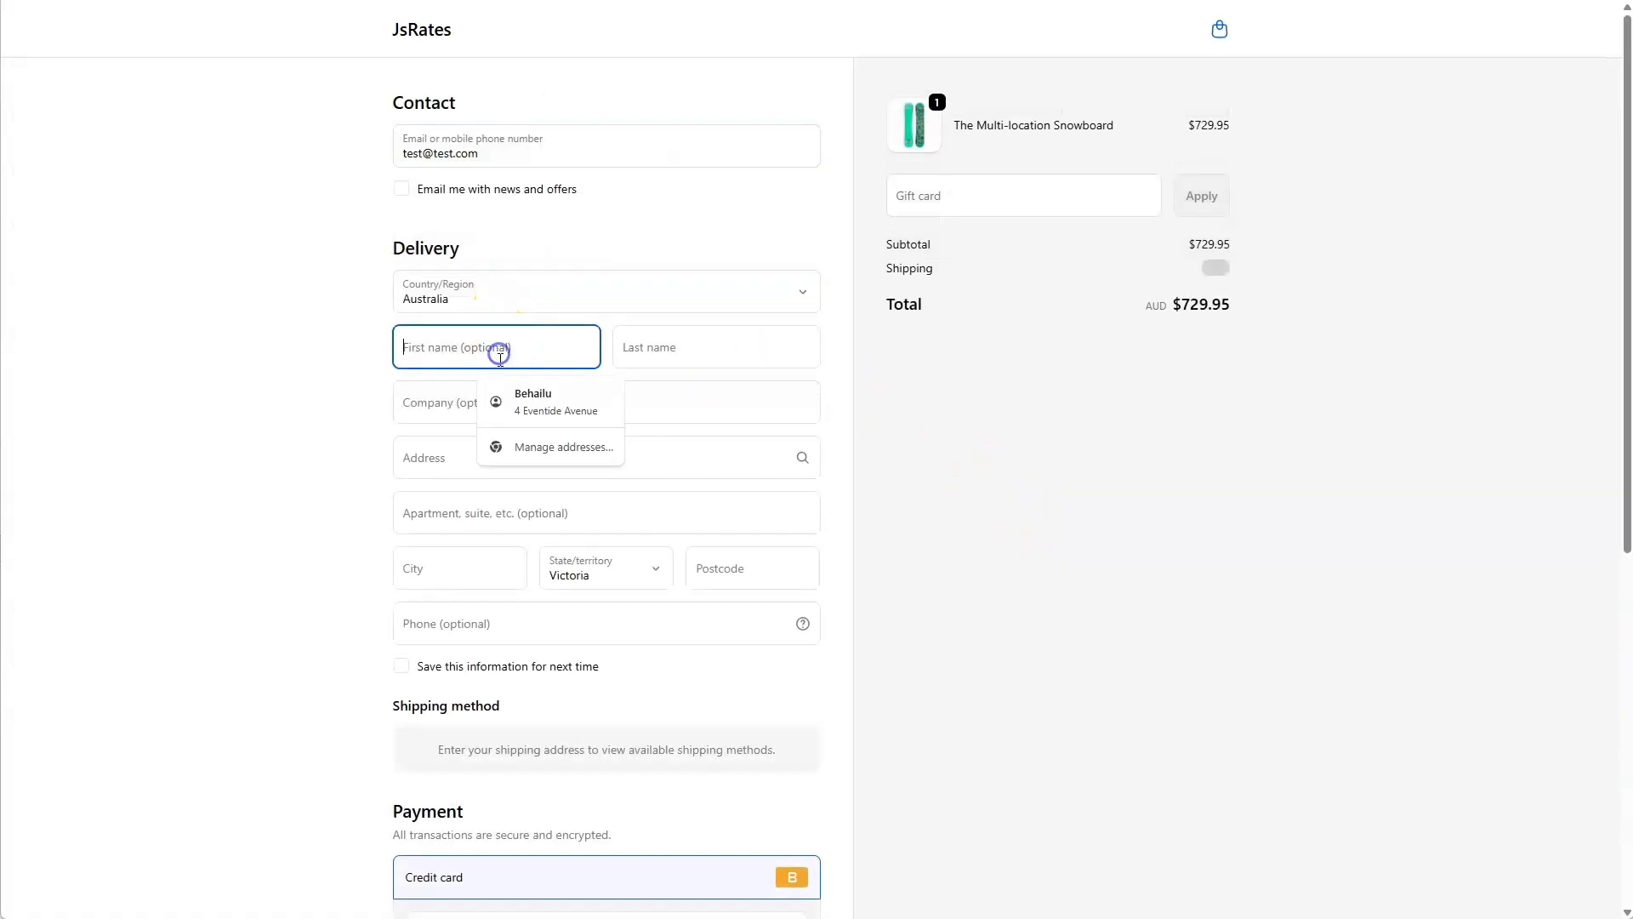
pyautogui.write('Js')
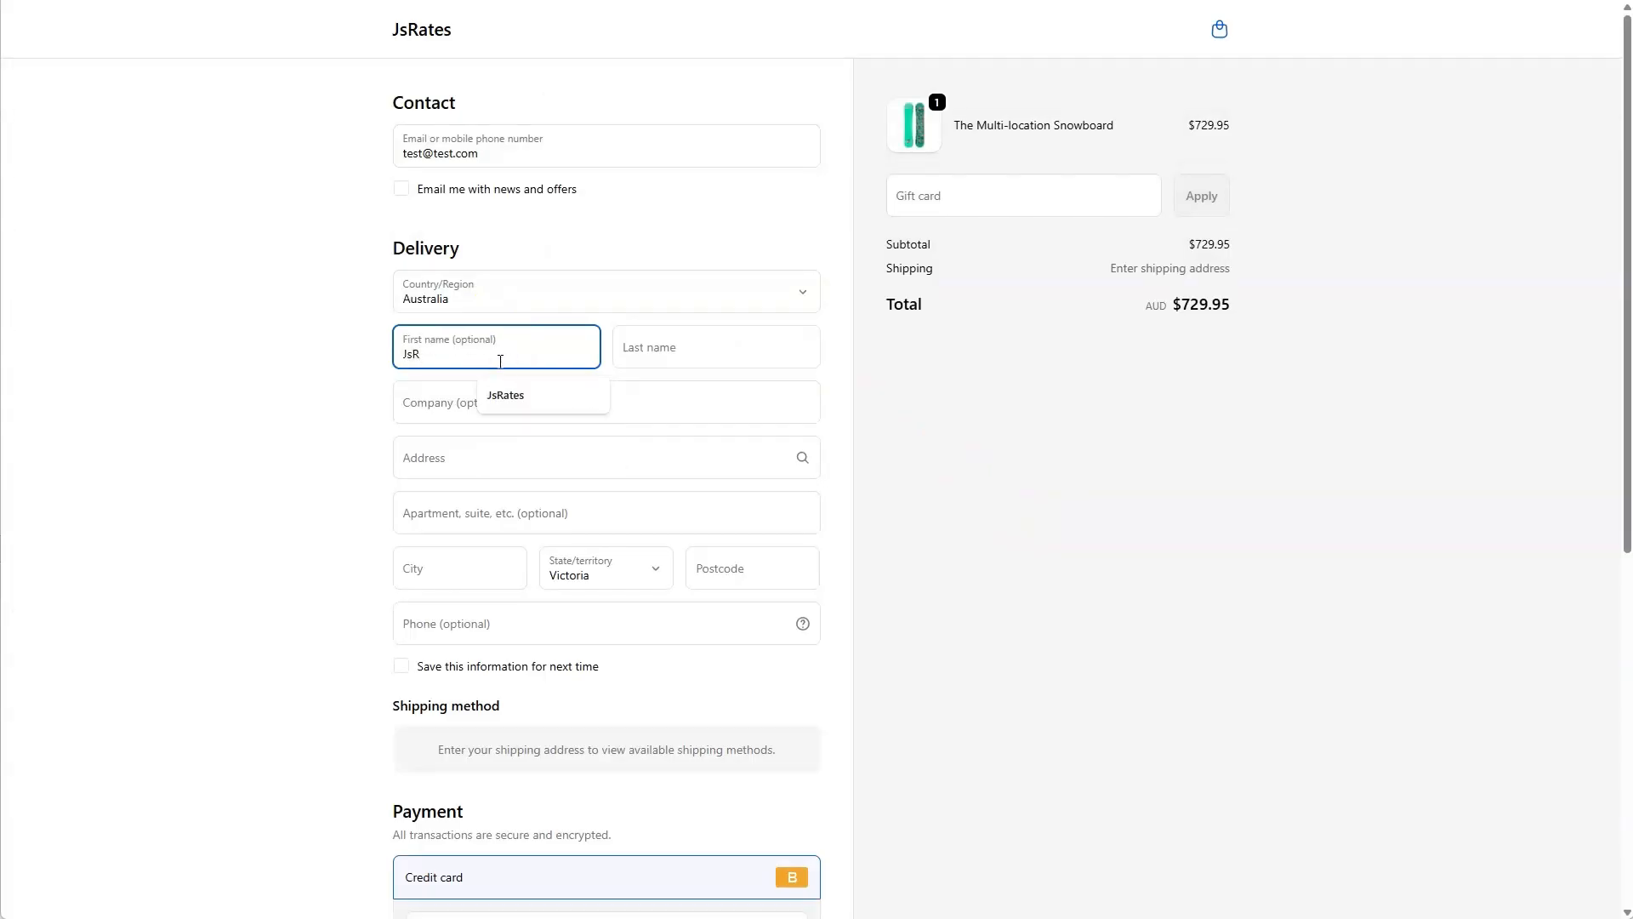
pyautogui.write('R')
pyautogui.click(507, 396)
pyautogui.click(665, 348)
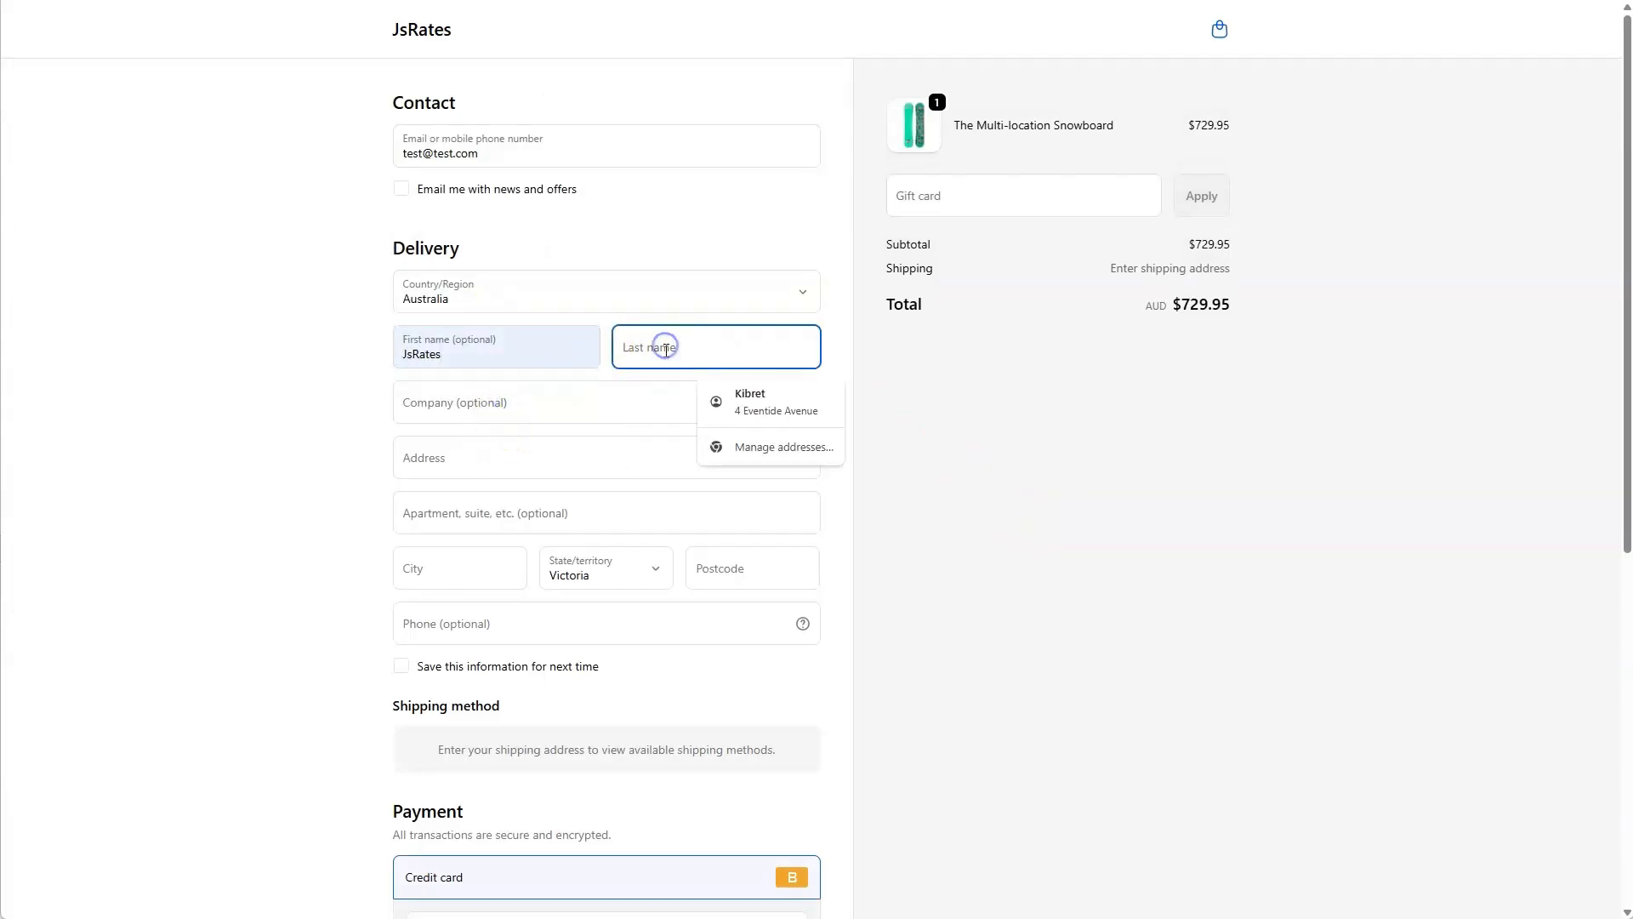
pyautogui.write('JsRates')
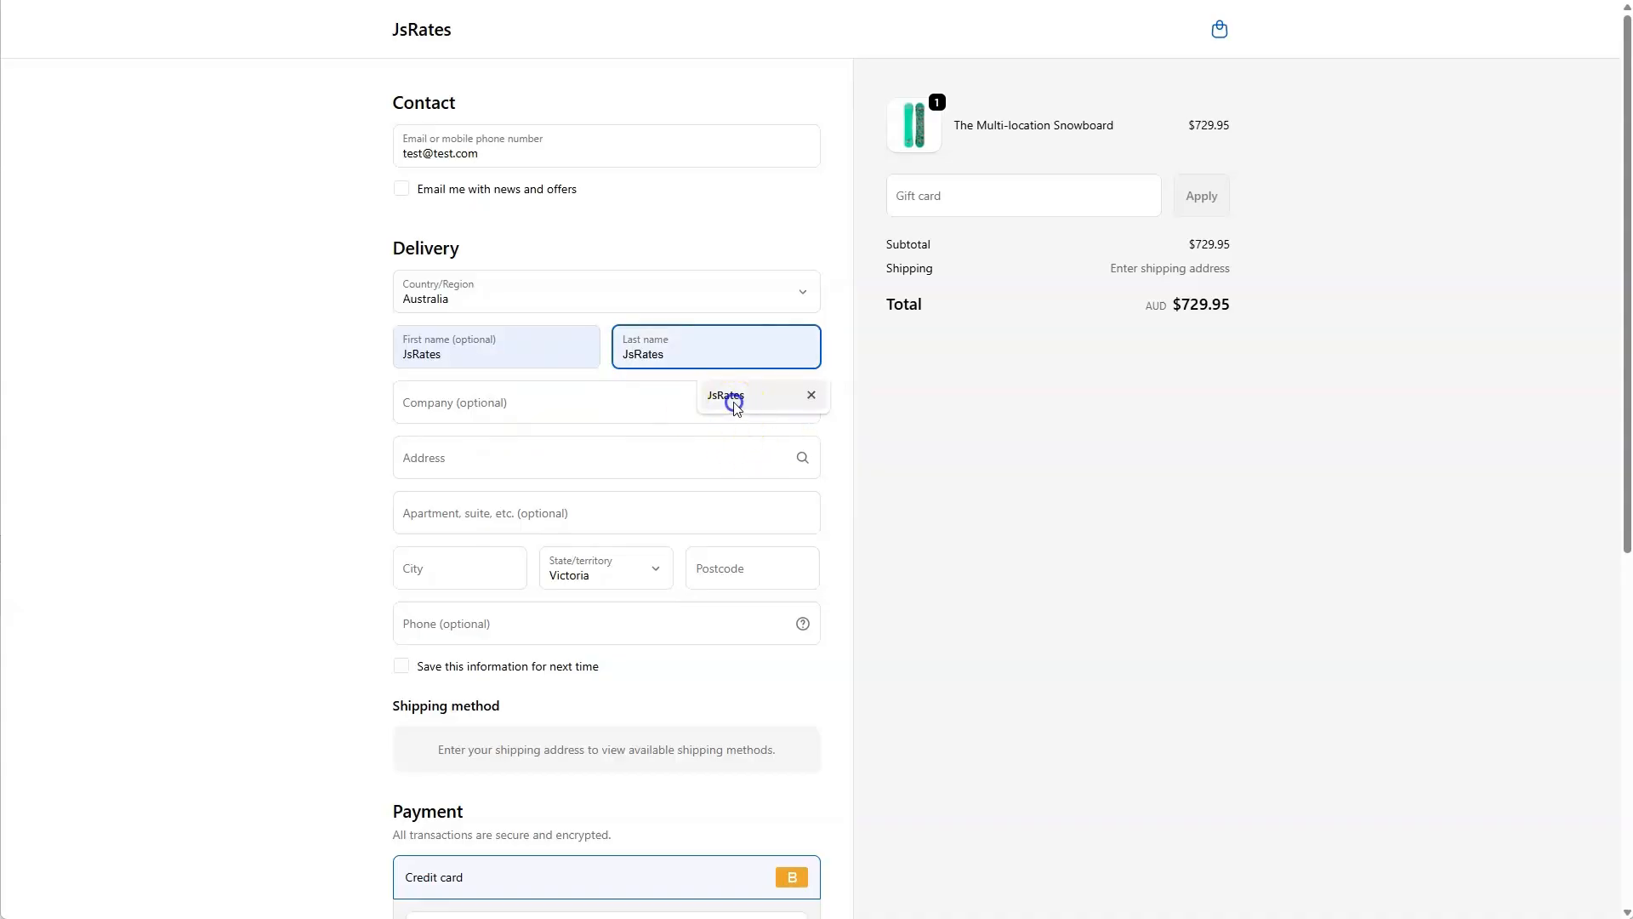
pyautogui.click(729, 397)
# Fill in the Australian delivery address from an address suggestion and check the shipping method offered for the order.
pyautogui.click(501, 502)
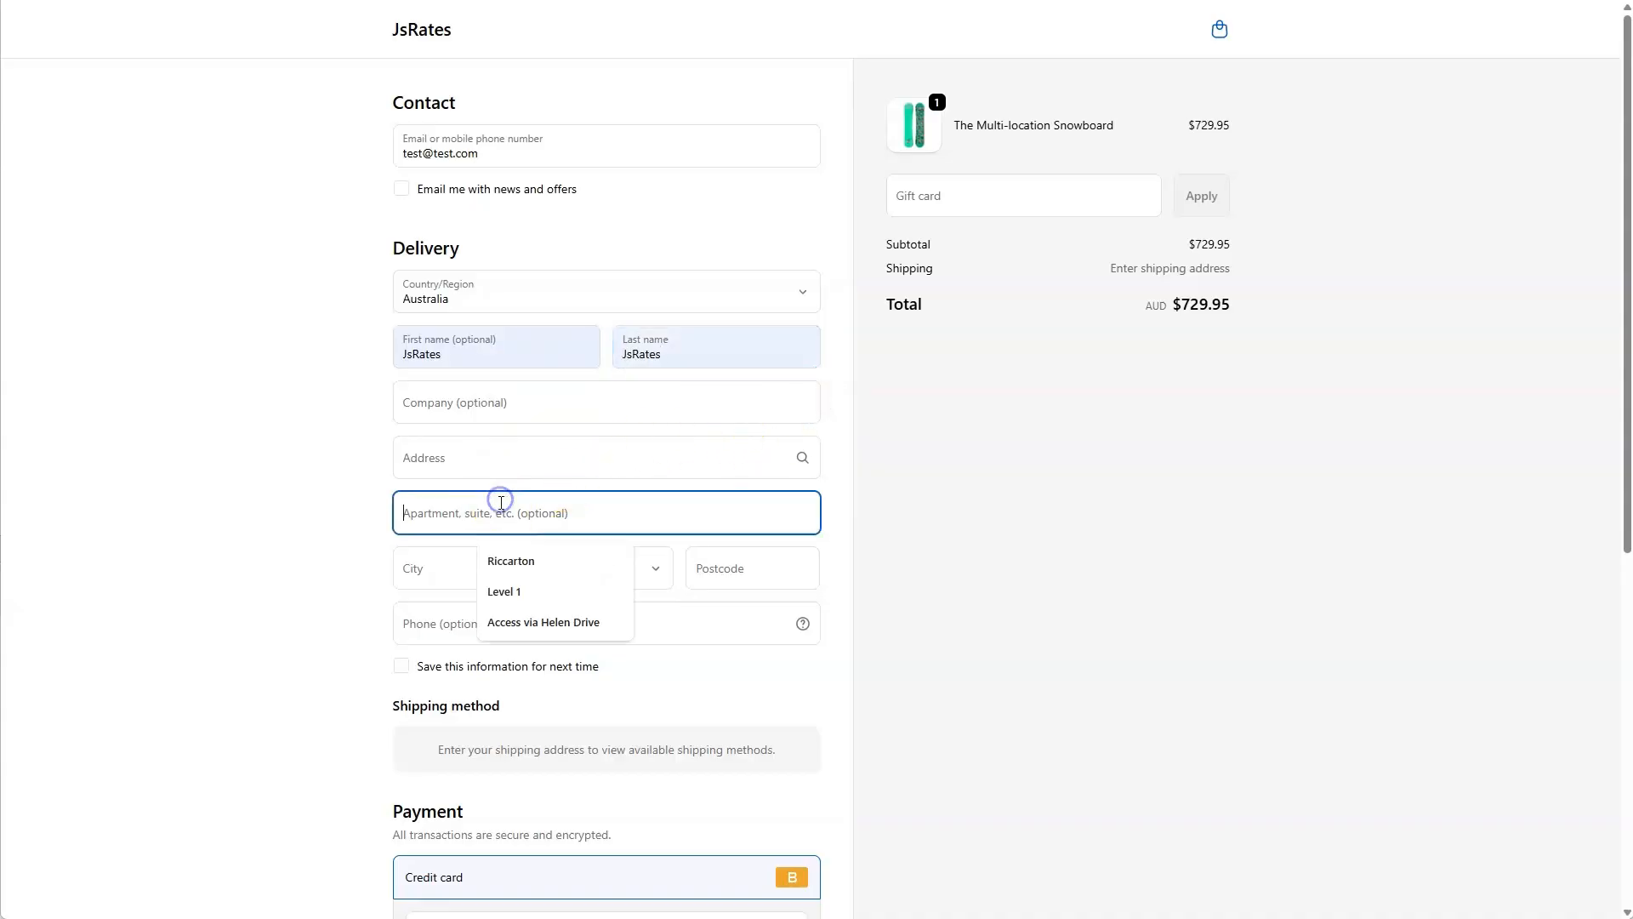
pyautogui.click(501, 472)
pyautogui.write('123')
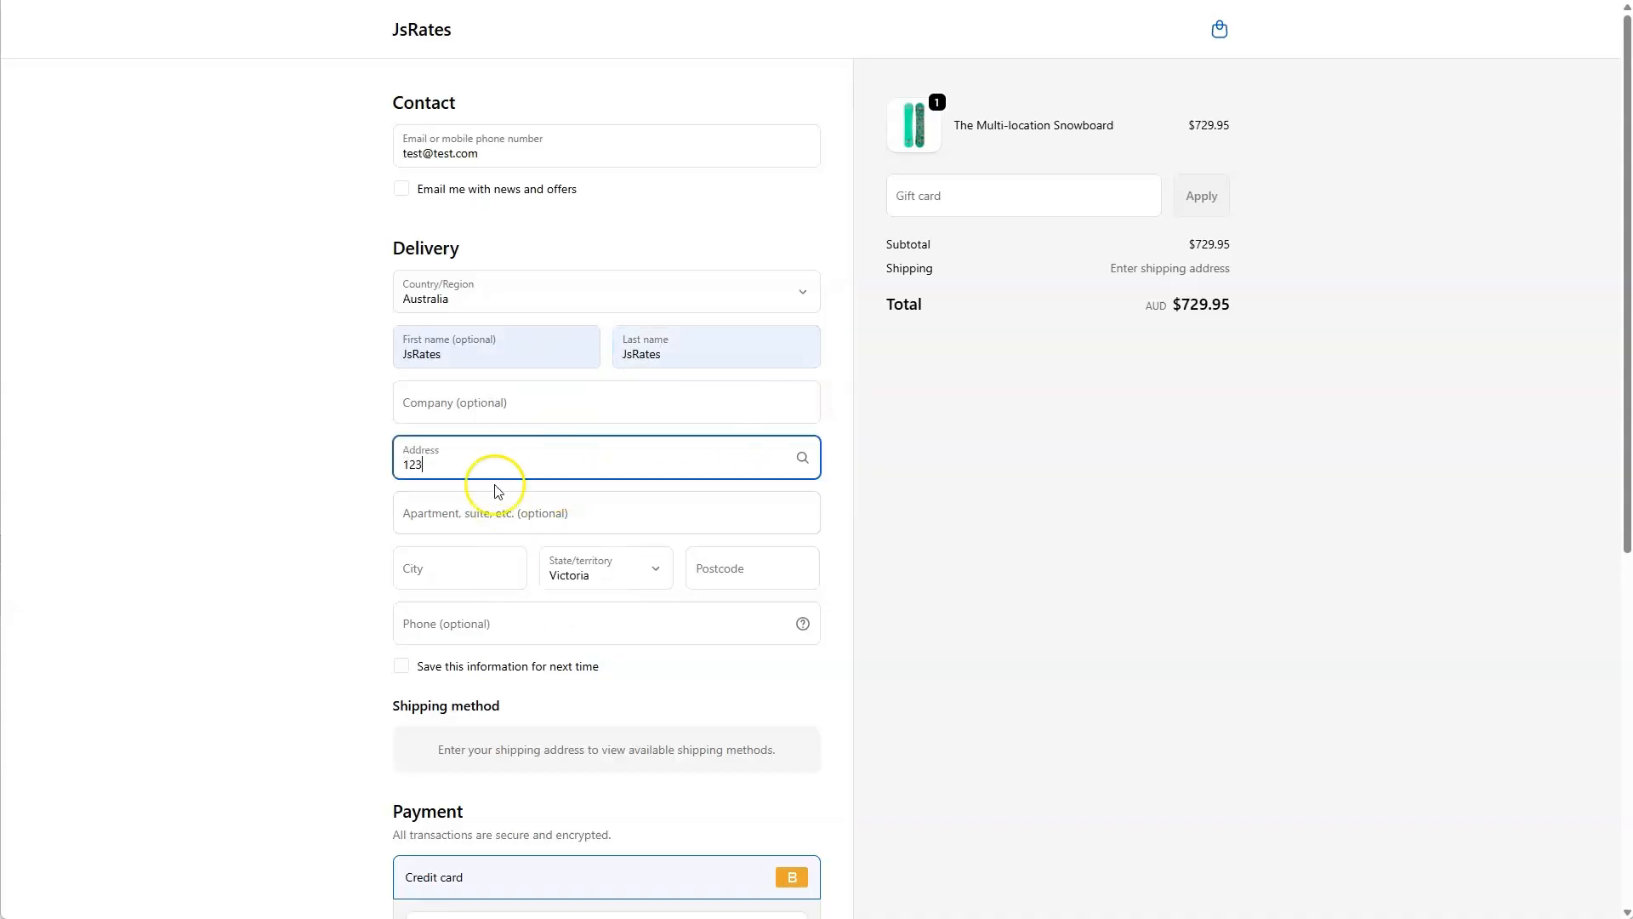
pyautogui.click(519, 535)
pyautogui.scroll(-4, 329, 565)
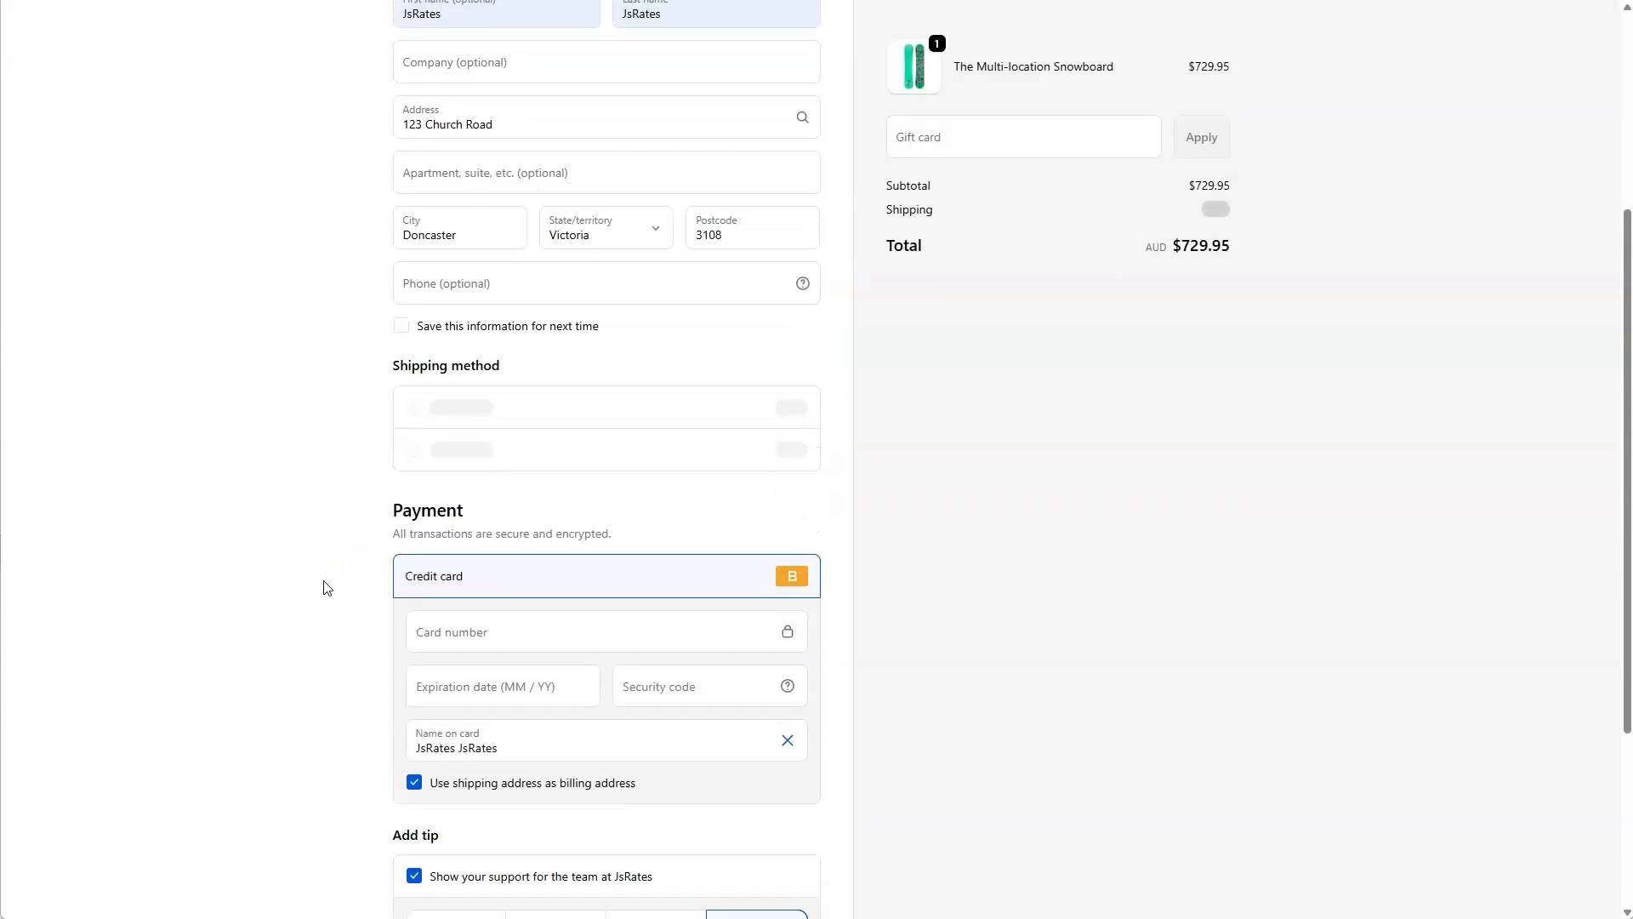
pyautogui.scroll(2, 324, 586)
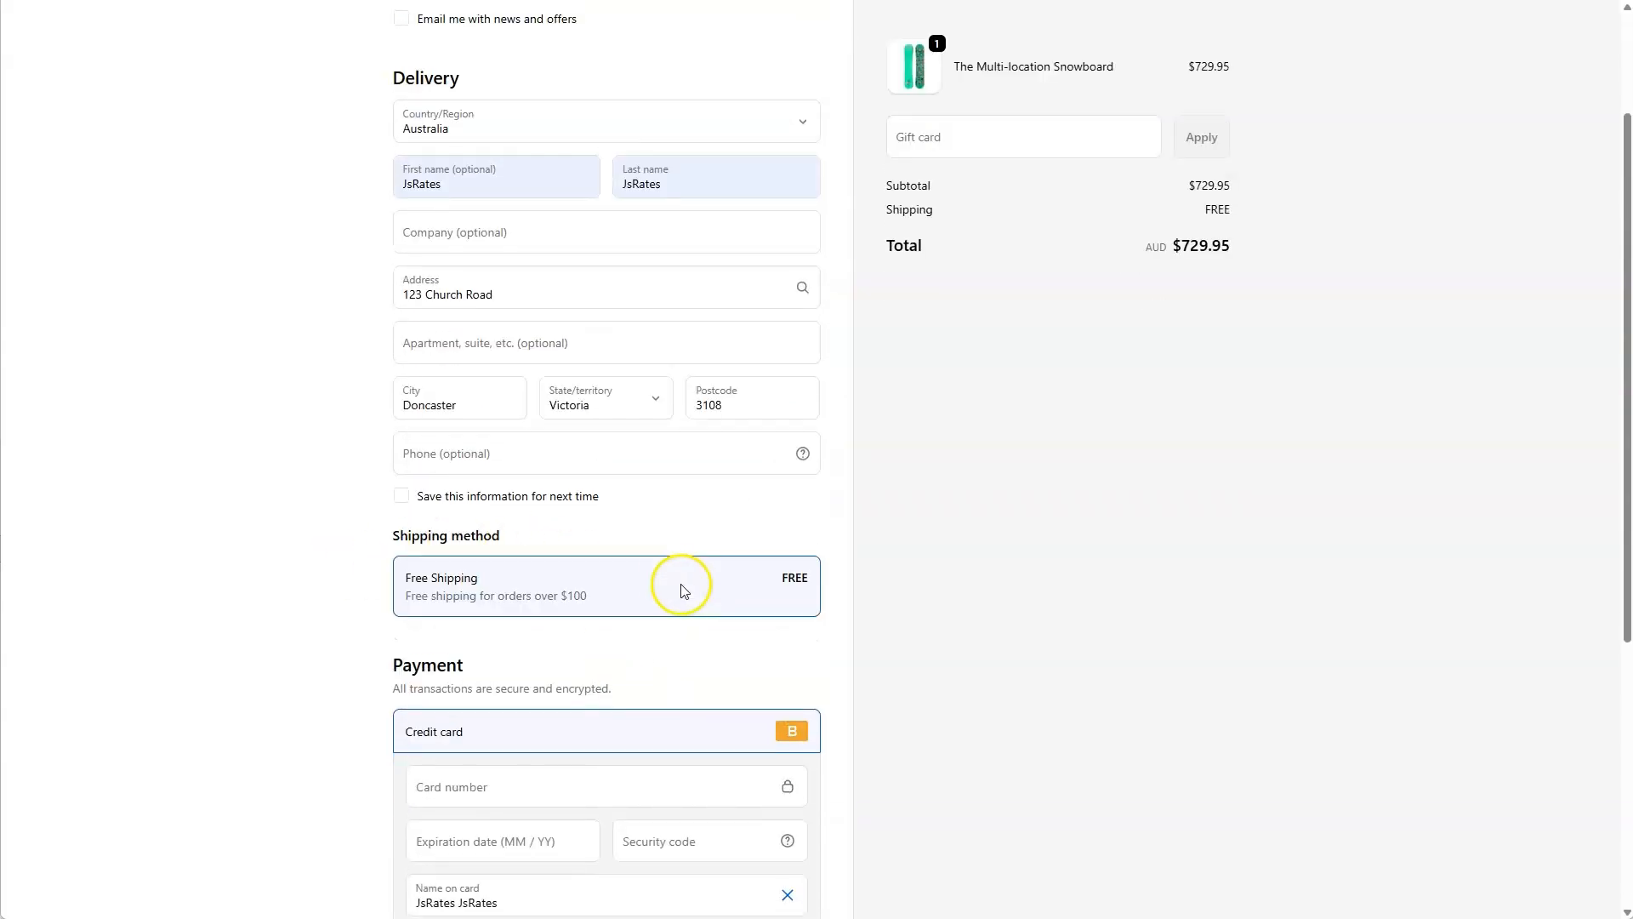
pyautogui.scroll(1, 677, 582)
pyautogui.scroll(1, 455, 535)
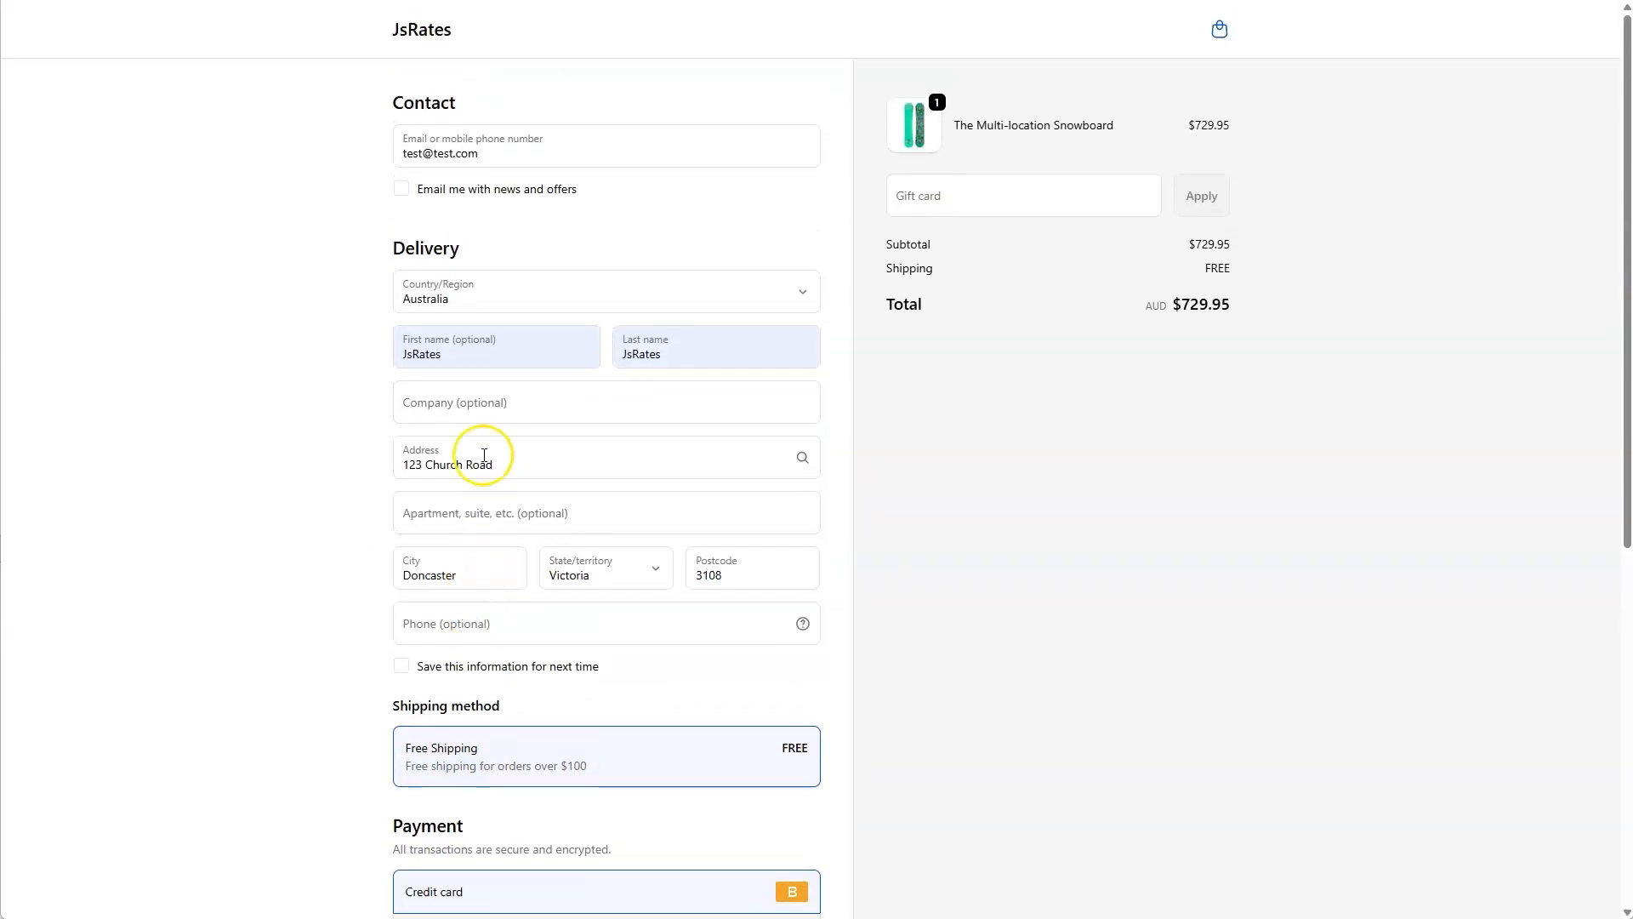
# Review the contact email and the JsRates first and last names entered in the checkout form.
pyautogui.moveTo(478, 154); pyautogui.dragTo(375, 167)
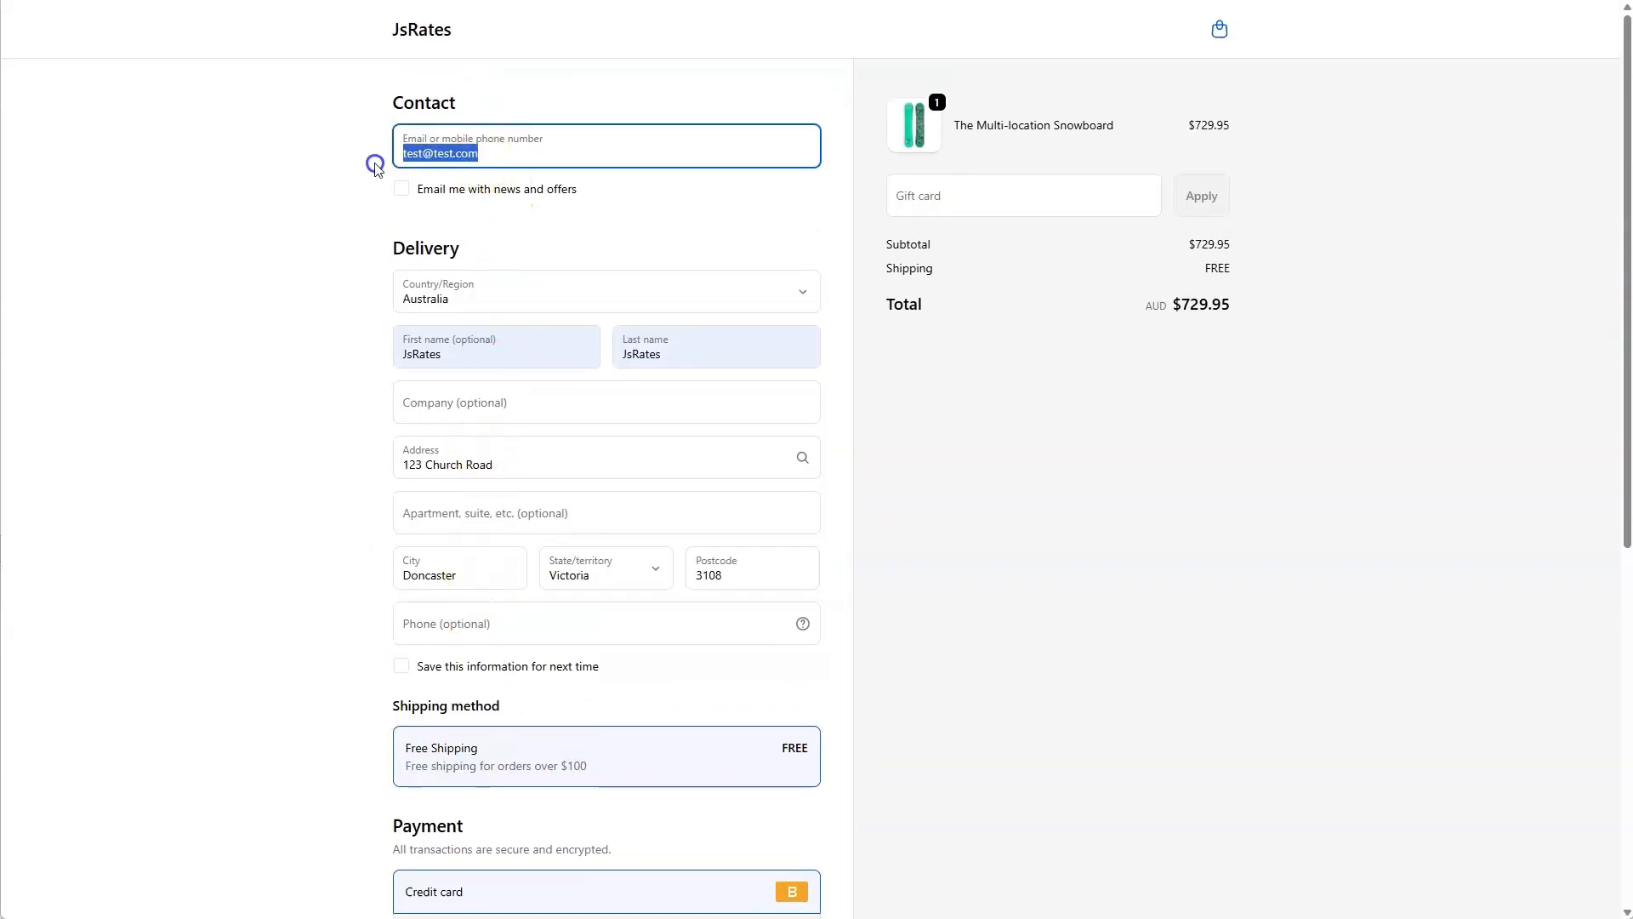
pyautogui.click(330, 182)
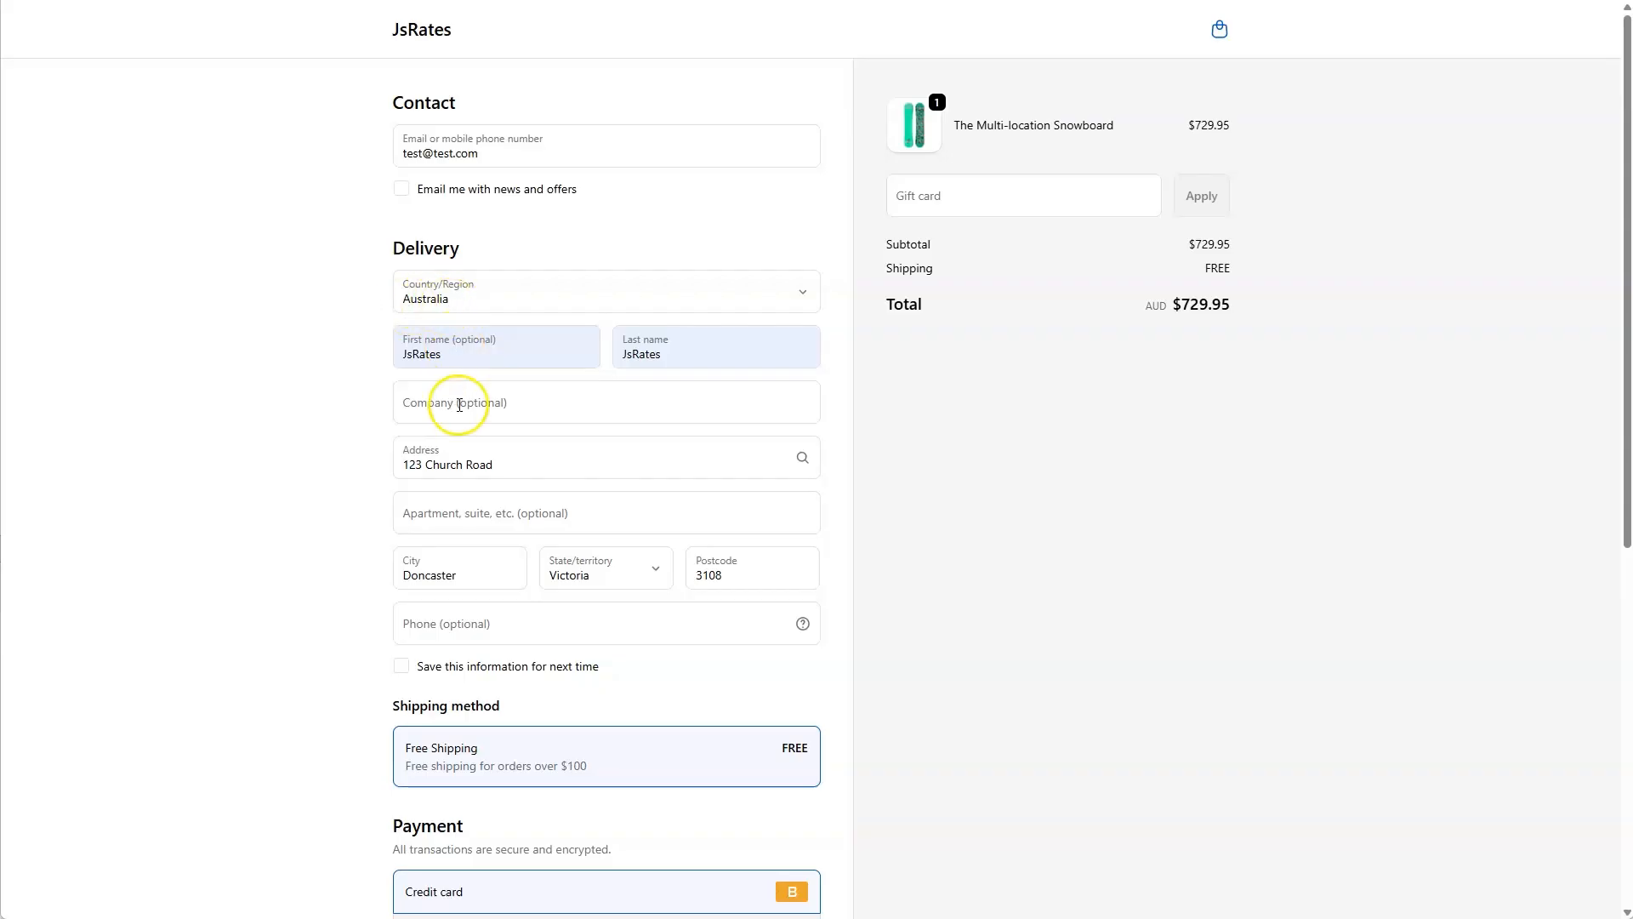
pyautogui.moveTo(470, 362); pyautogui.dragTo(366, 362)
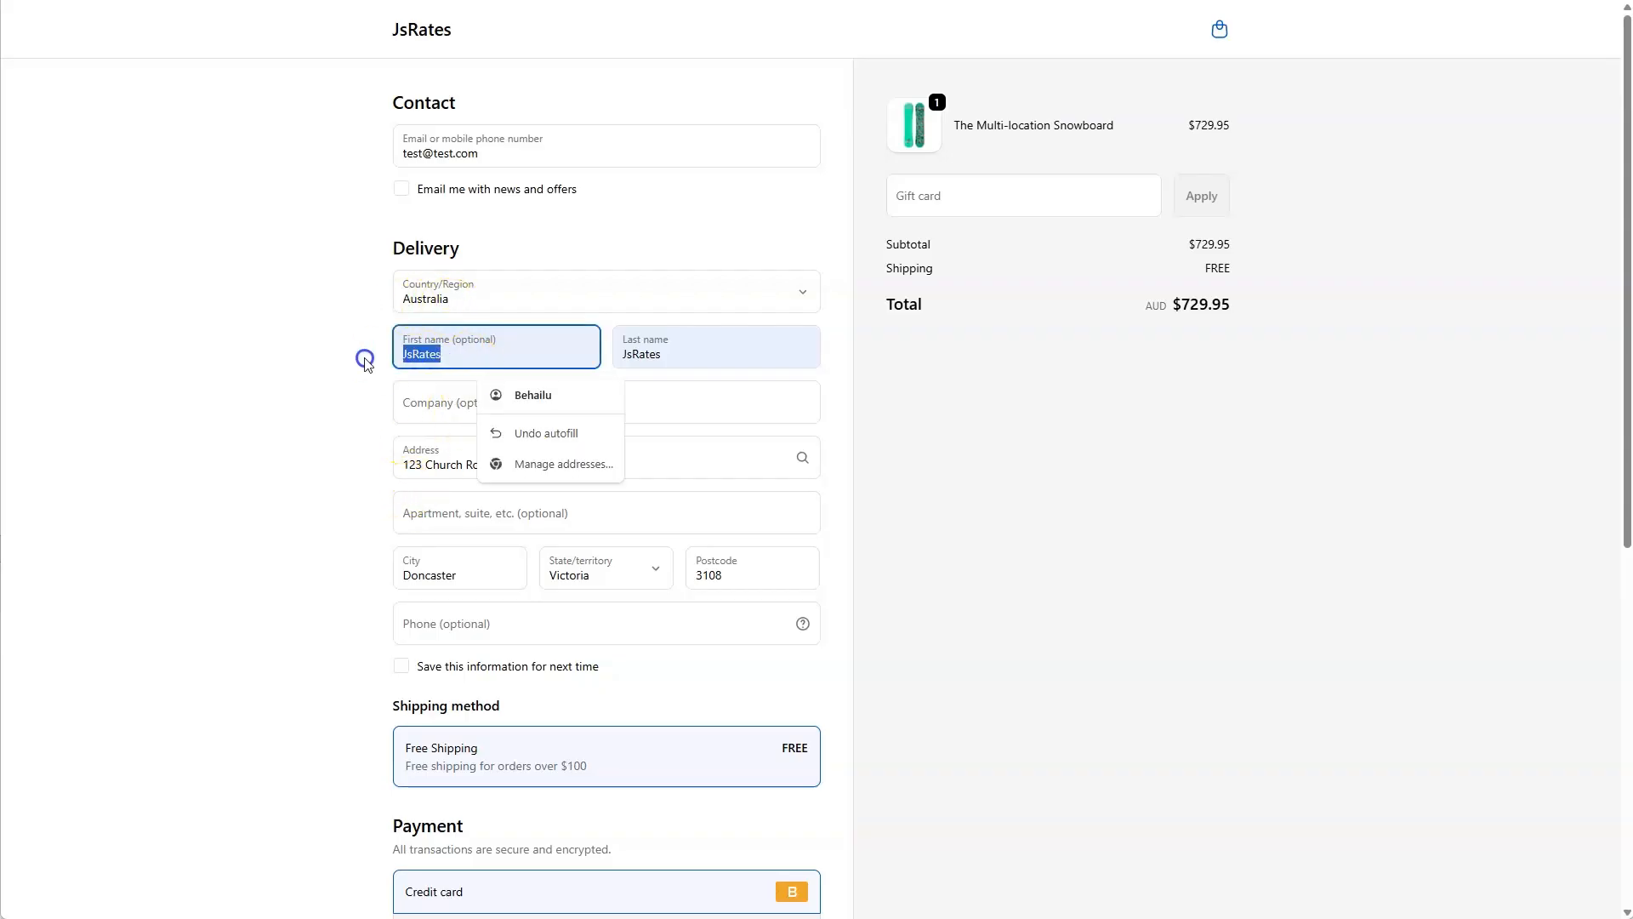
pyautogui.moveTo(680, 351); pyautogui.dragTo(613, 354)
pyautogui.click(443, 353)
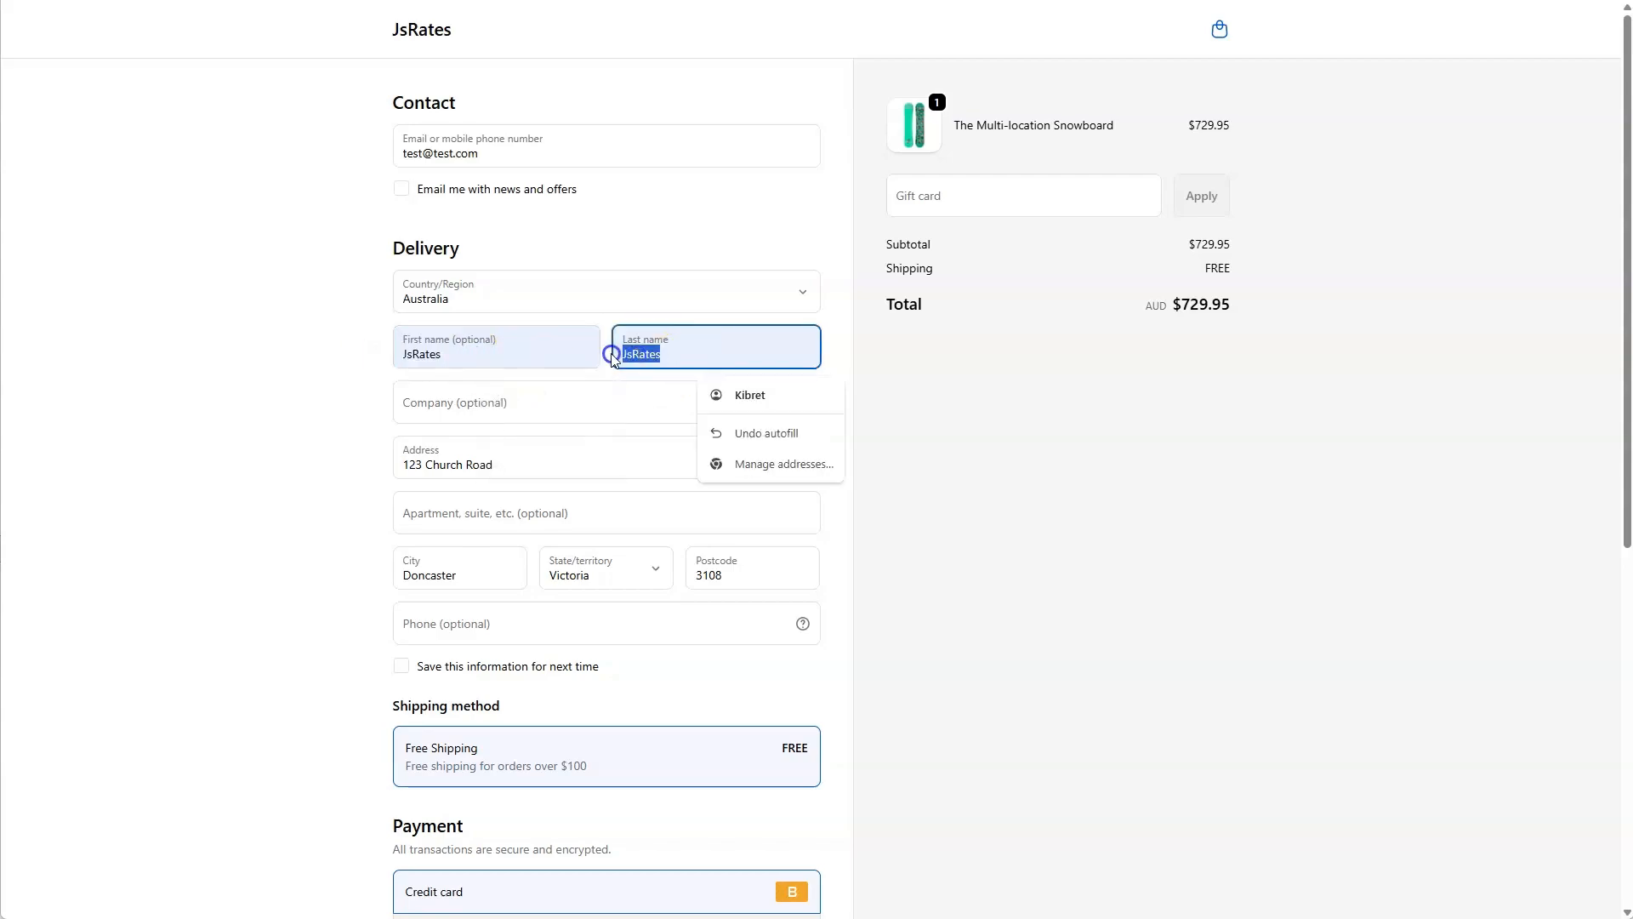
pyautogui.click(263, 367)
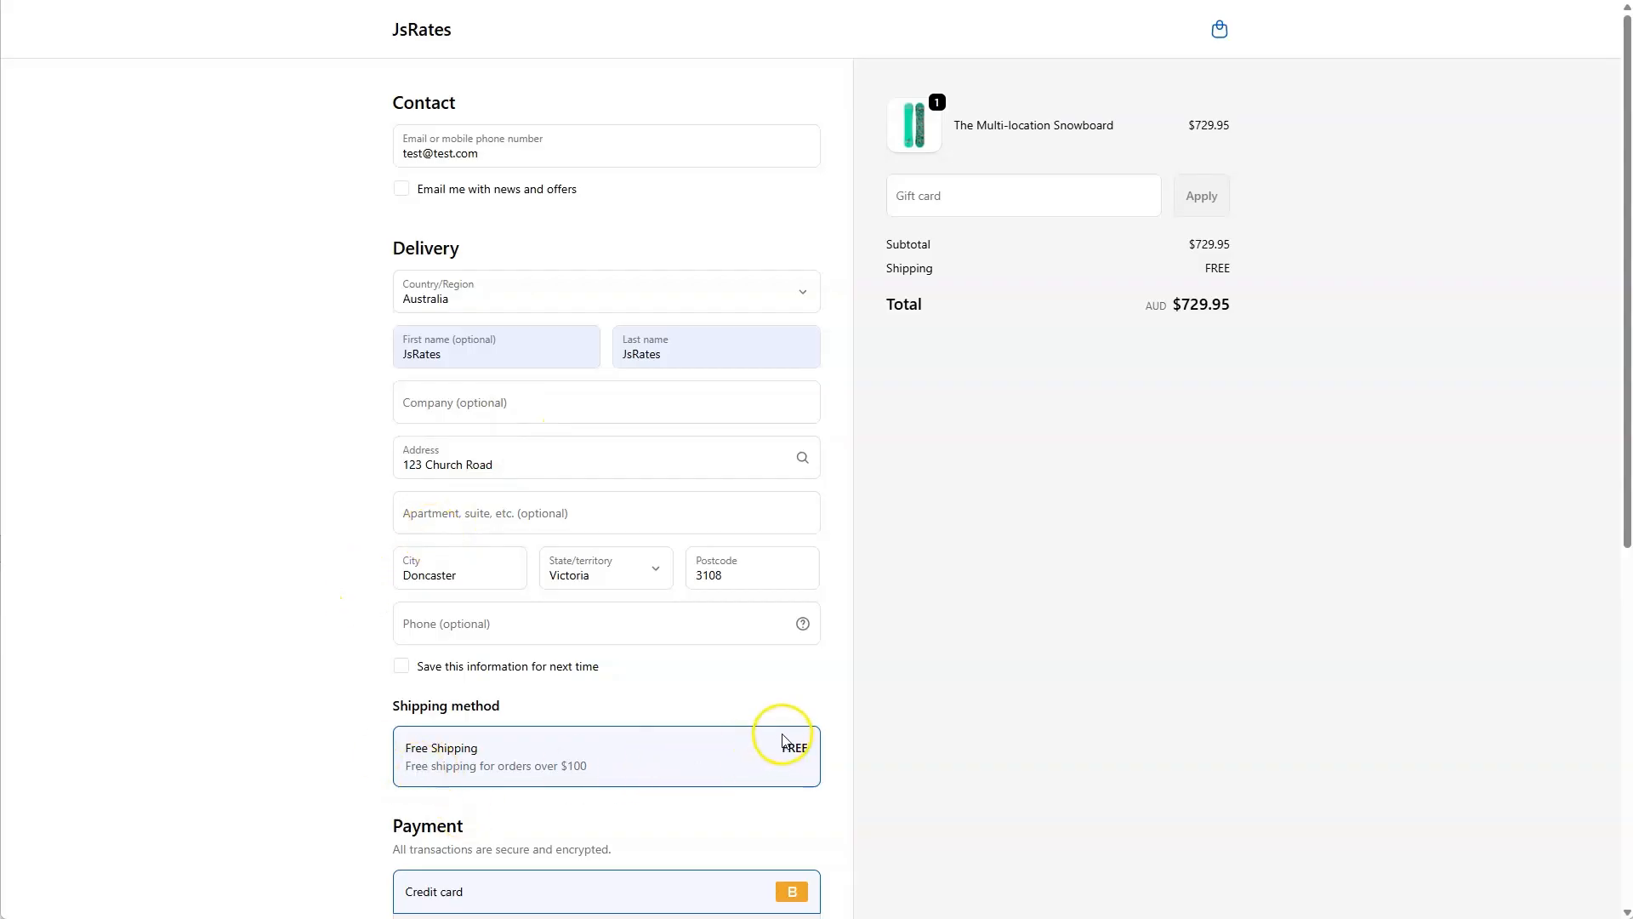
# Replace the delivery address with a suggested street address in Melbourne and check the shipping method offered for it.
pyautogui.moveTo(519, 453); pyautogui.dragTo(365, 445)
pyautogui.click(518, 589)
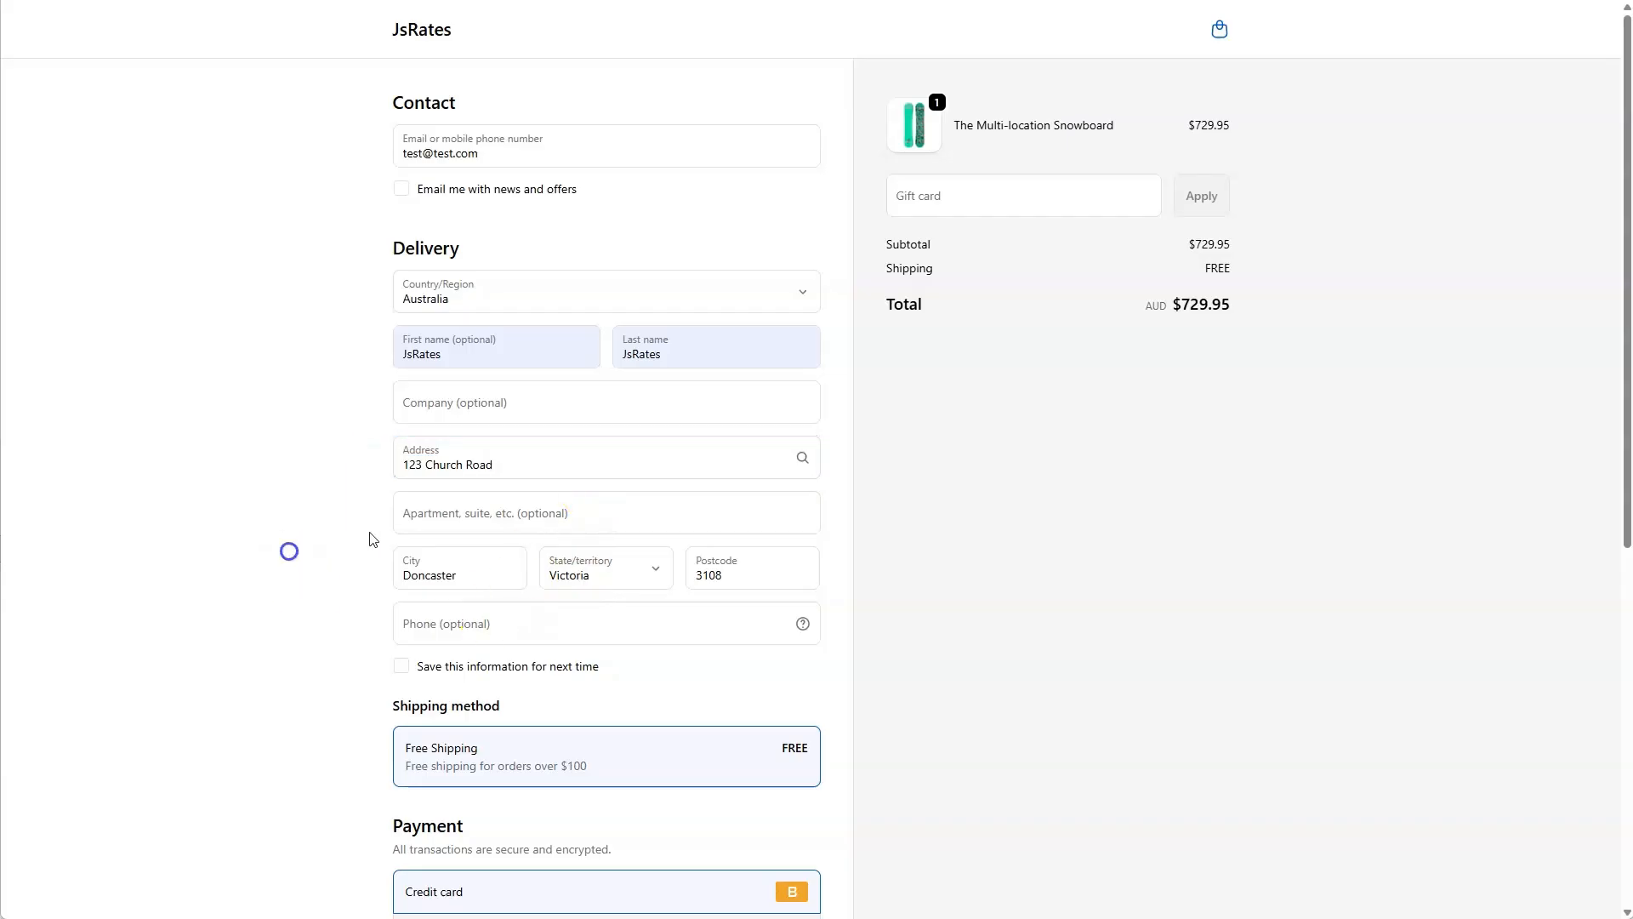
pyautogui.click(547, 445)
pyautogui.click(555, 649)
pyautogui.click(274, 598)
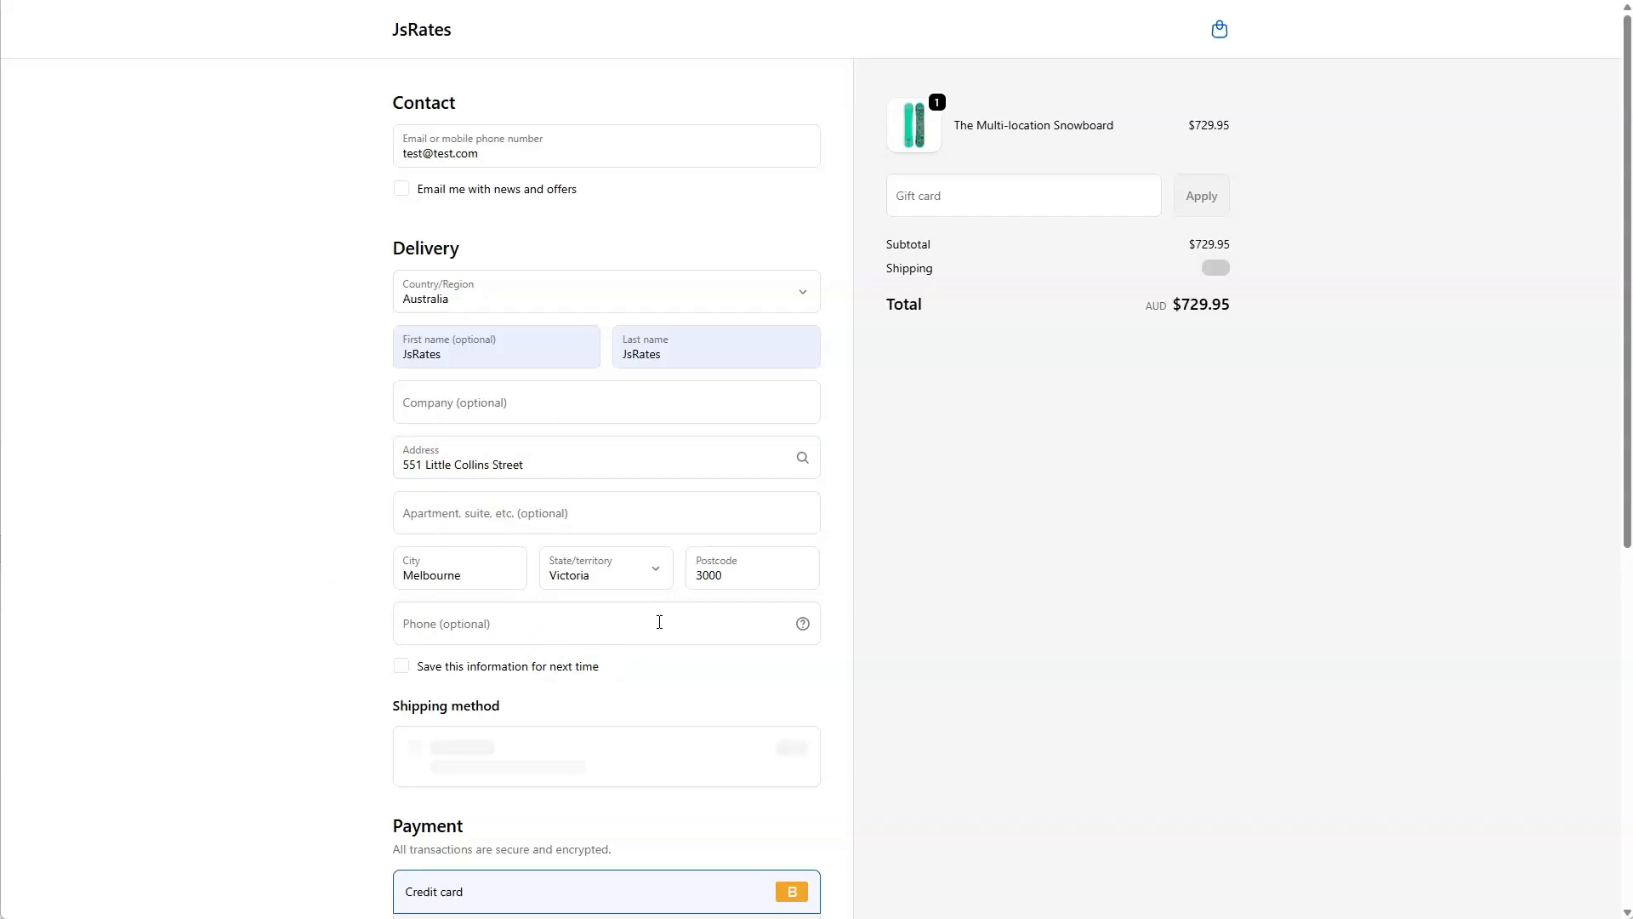
pyautogui.scroll(-1, 659, 622)
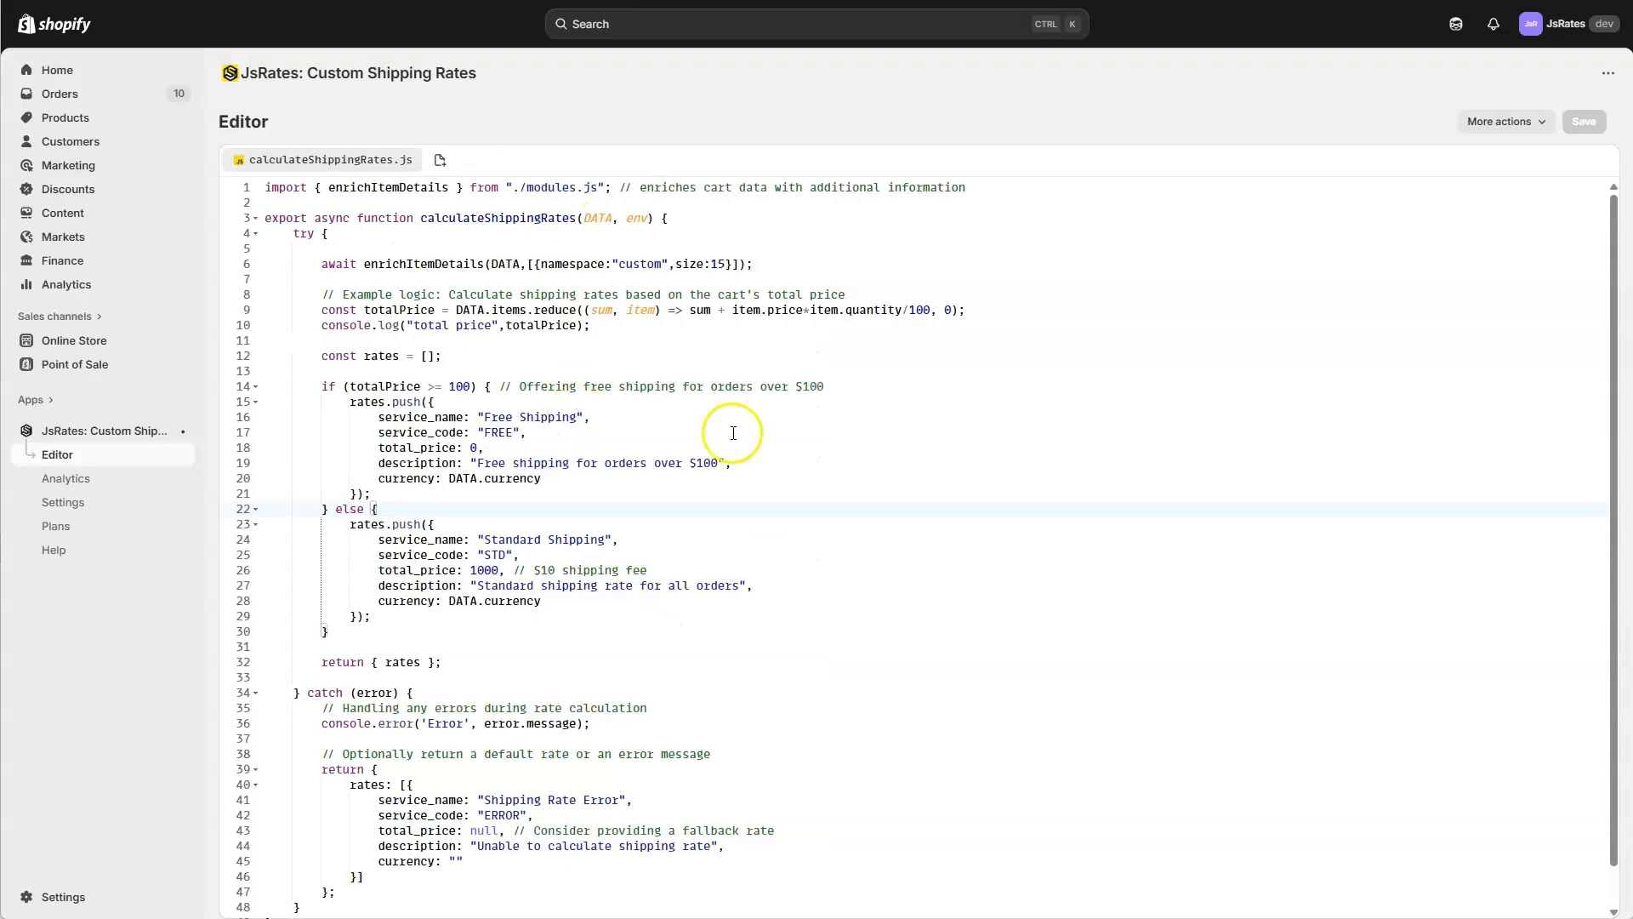
# Return to the JsRates code editor and compare the free shipping rule's service name and description with the checkout rate.
pyautogui.click(803, 415)
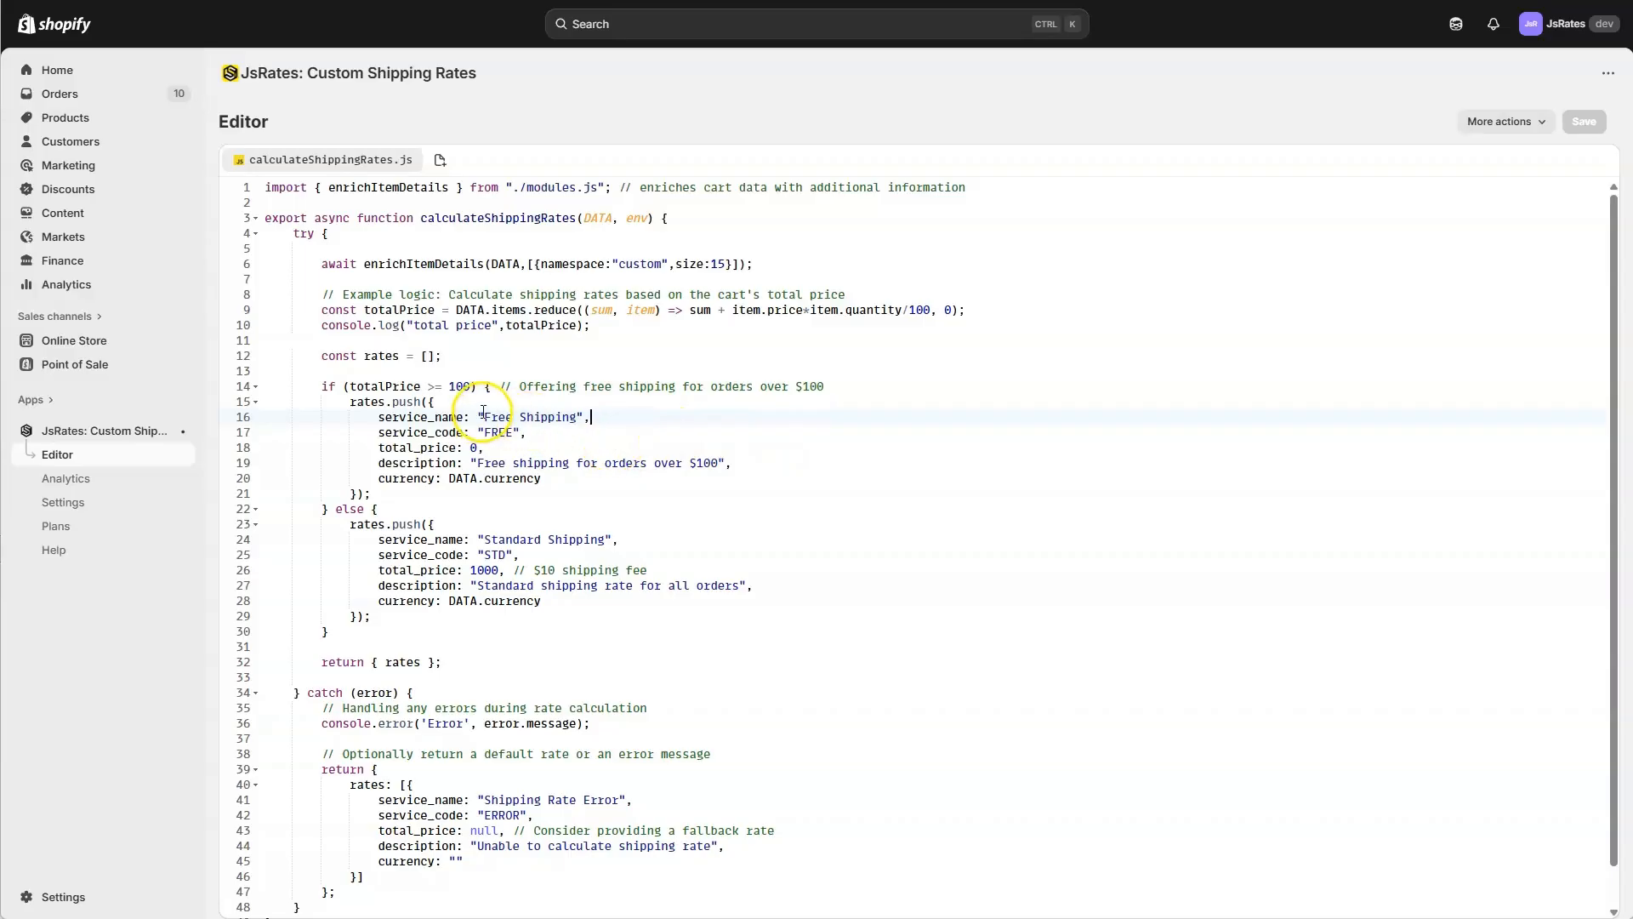
pyautogui.moveTo(483, 415); pyautogui.dragTo(571, 421)
pyautogui.moveTo(477, 463); pyautogui.dragTo(699, 464)
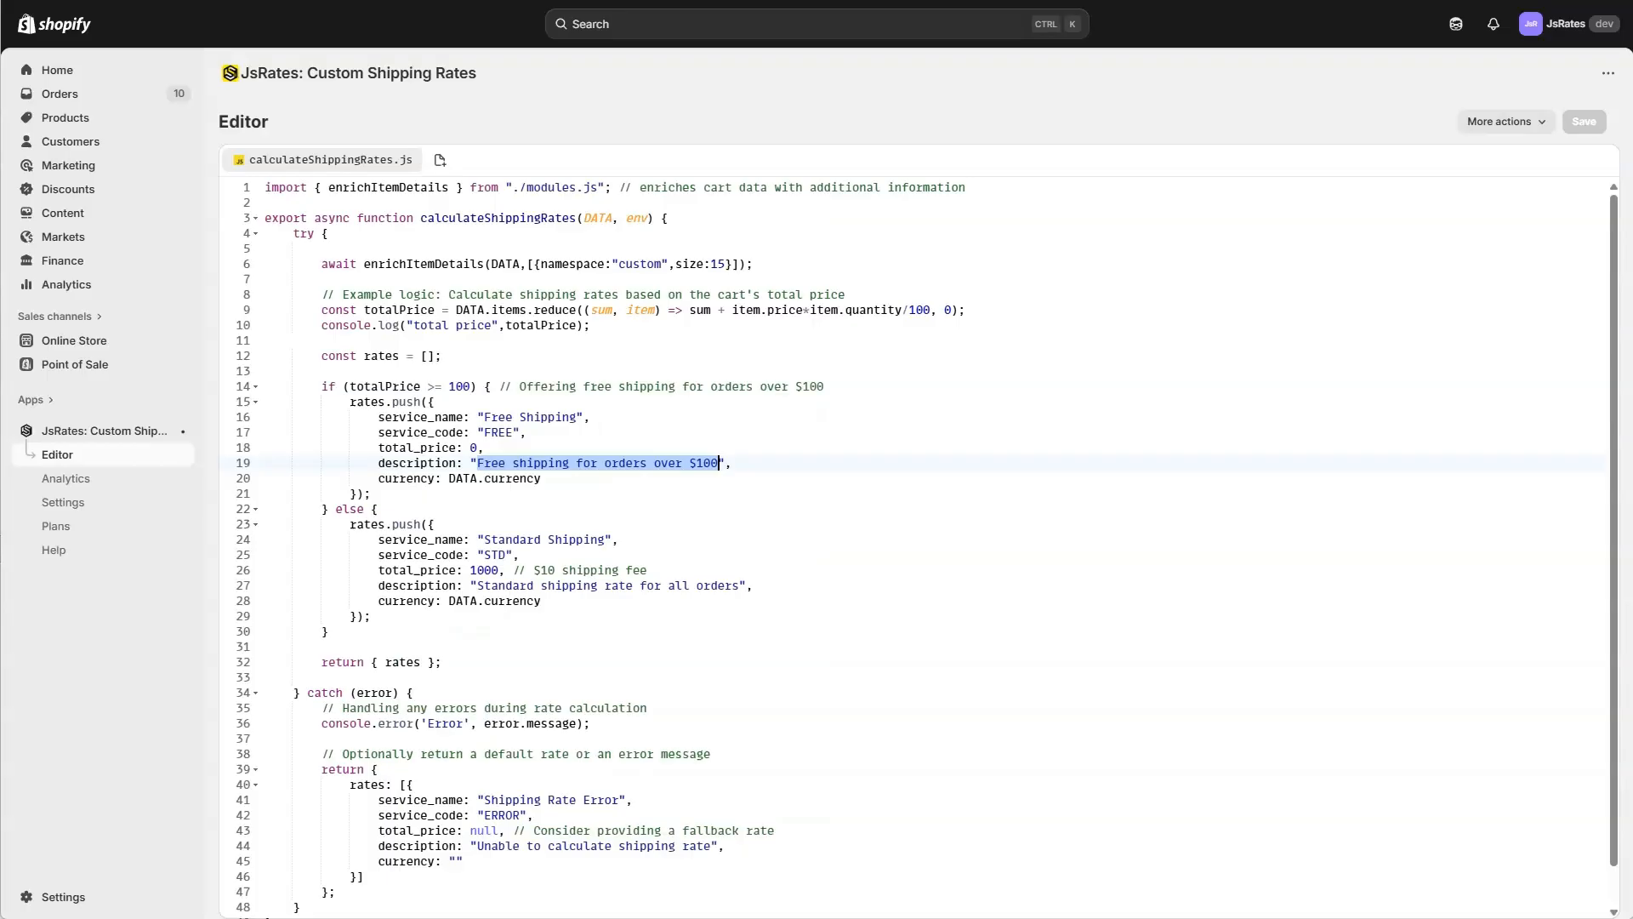
pyautogui.click(511, 493)
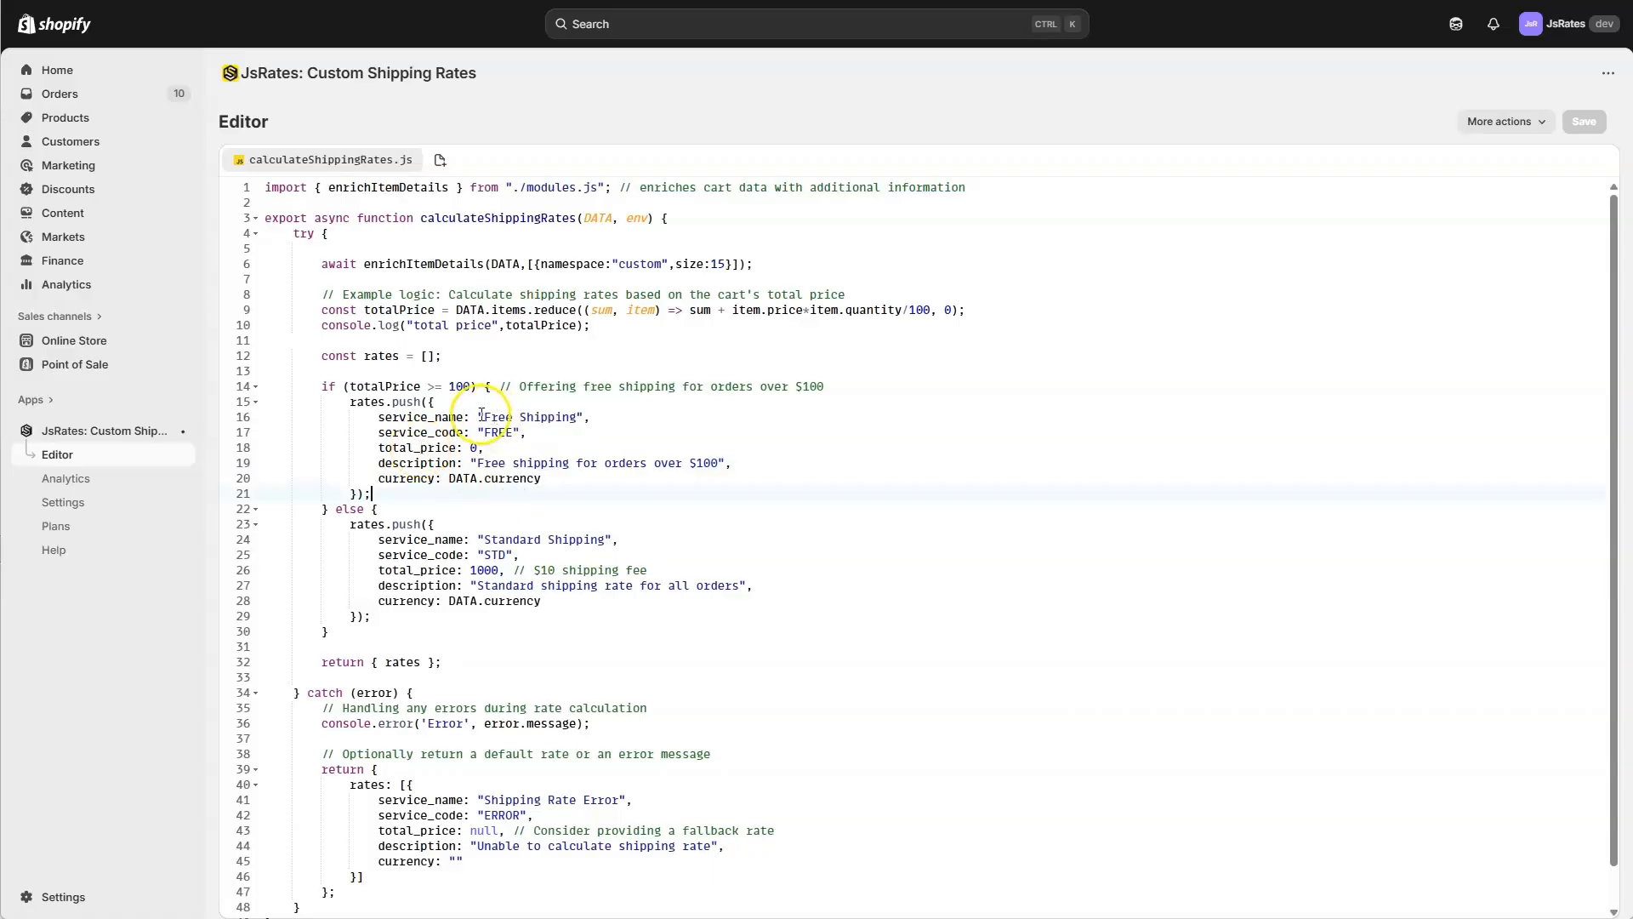
pyautogui.scroll(-1, 622, 555)
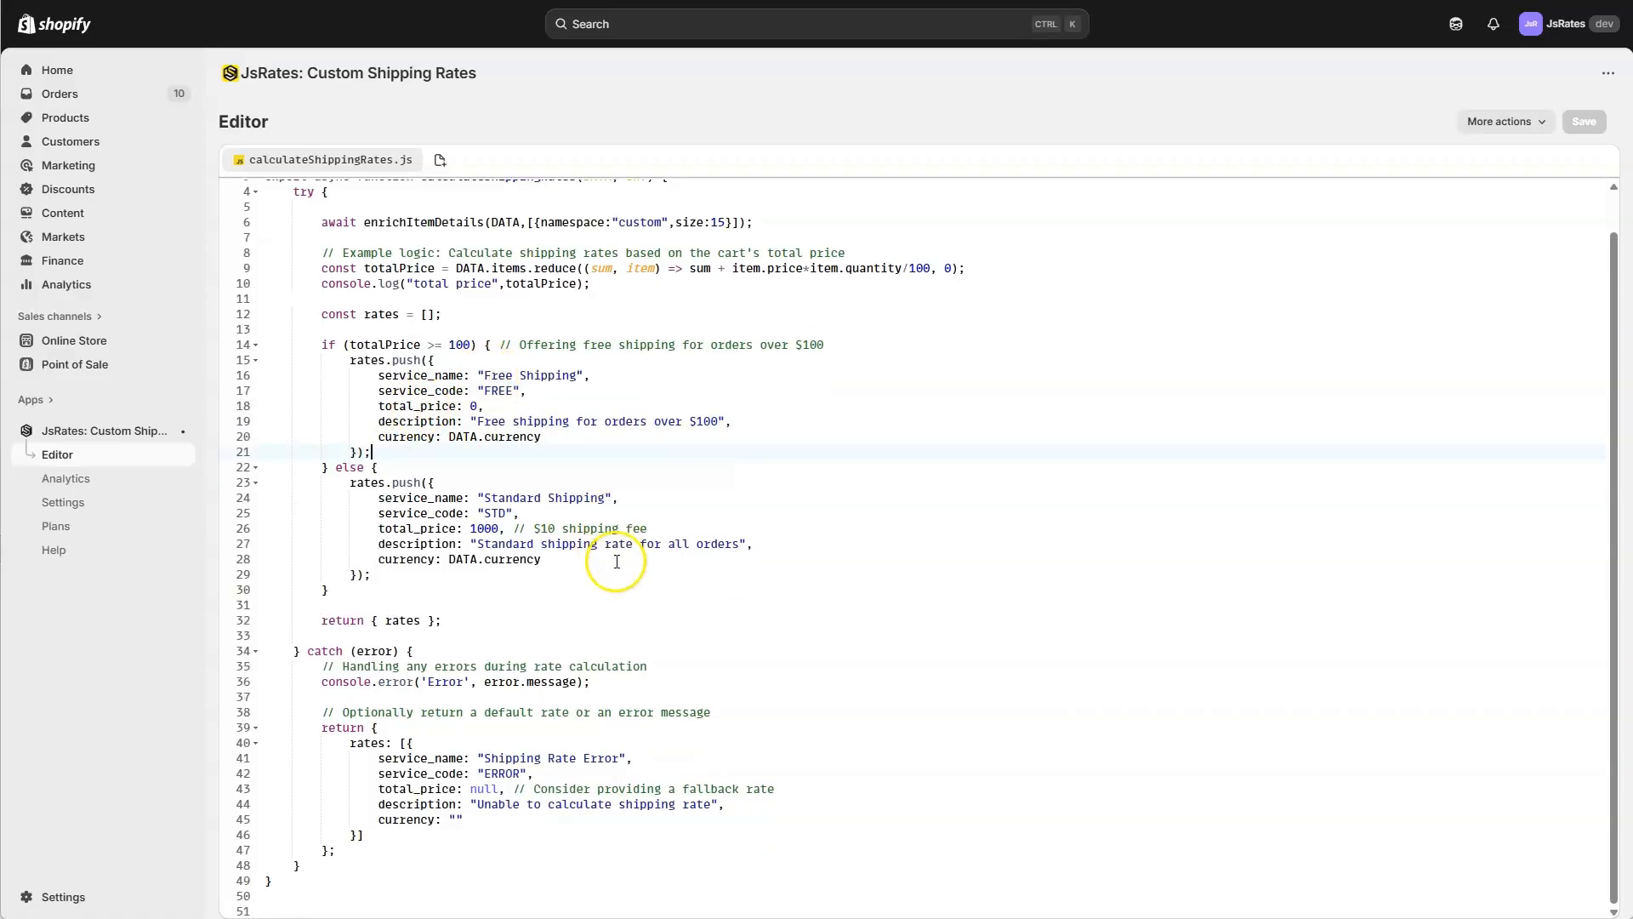
pyautogui.scroll(1, 623, 555)
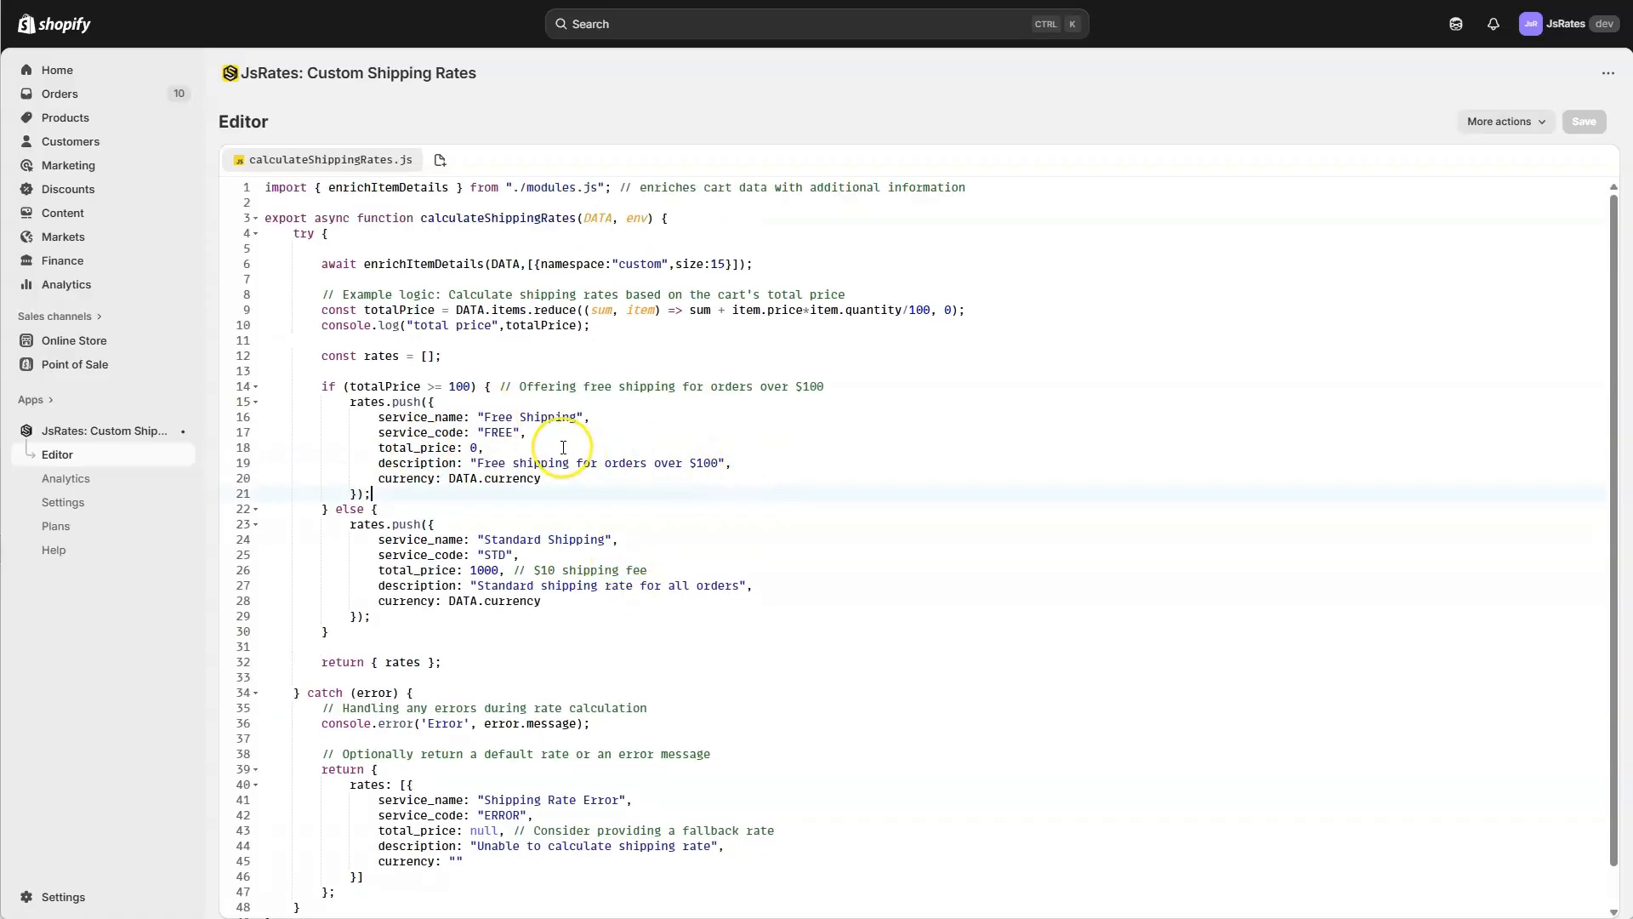
pyautogui.click(858, 433)
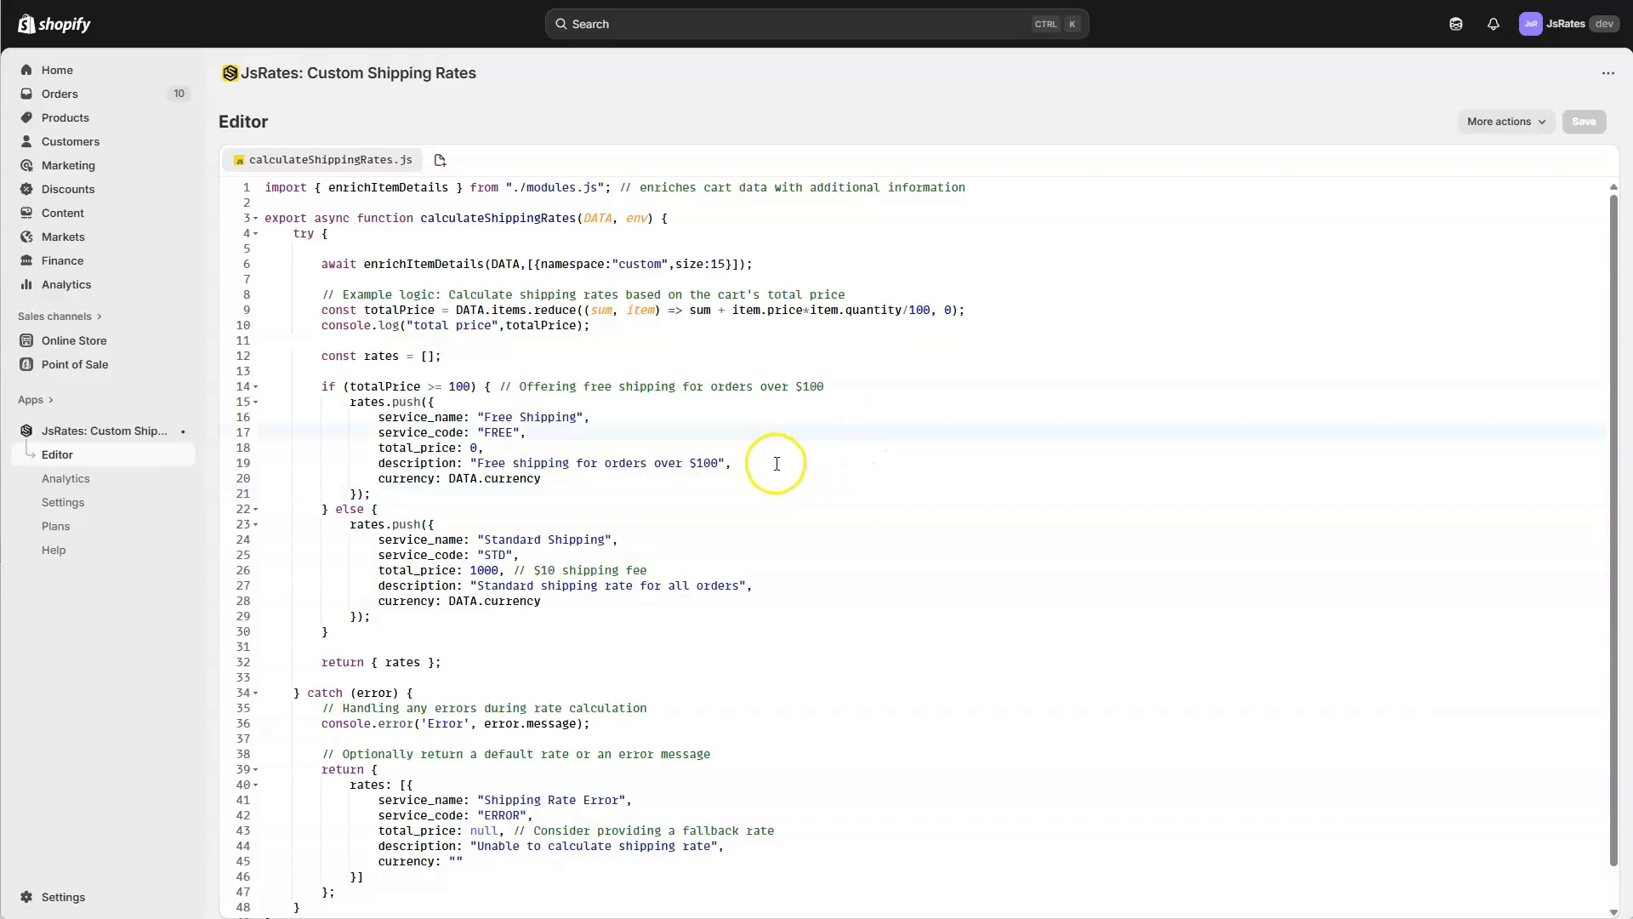
# Open the JsRates settings and review the checkout activation and test mode options.
pyautogui.click(81, 504)
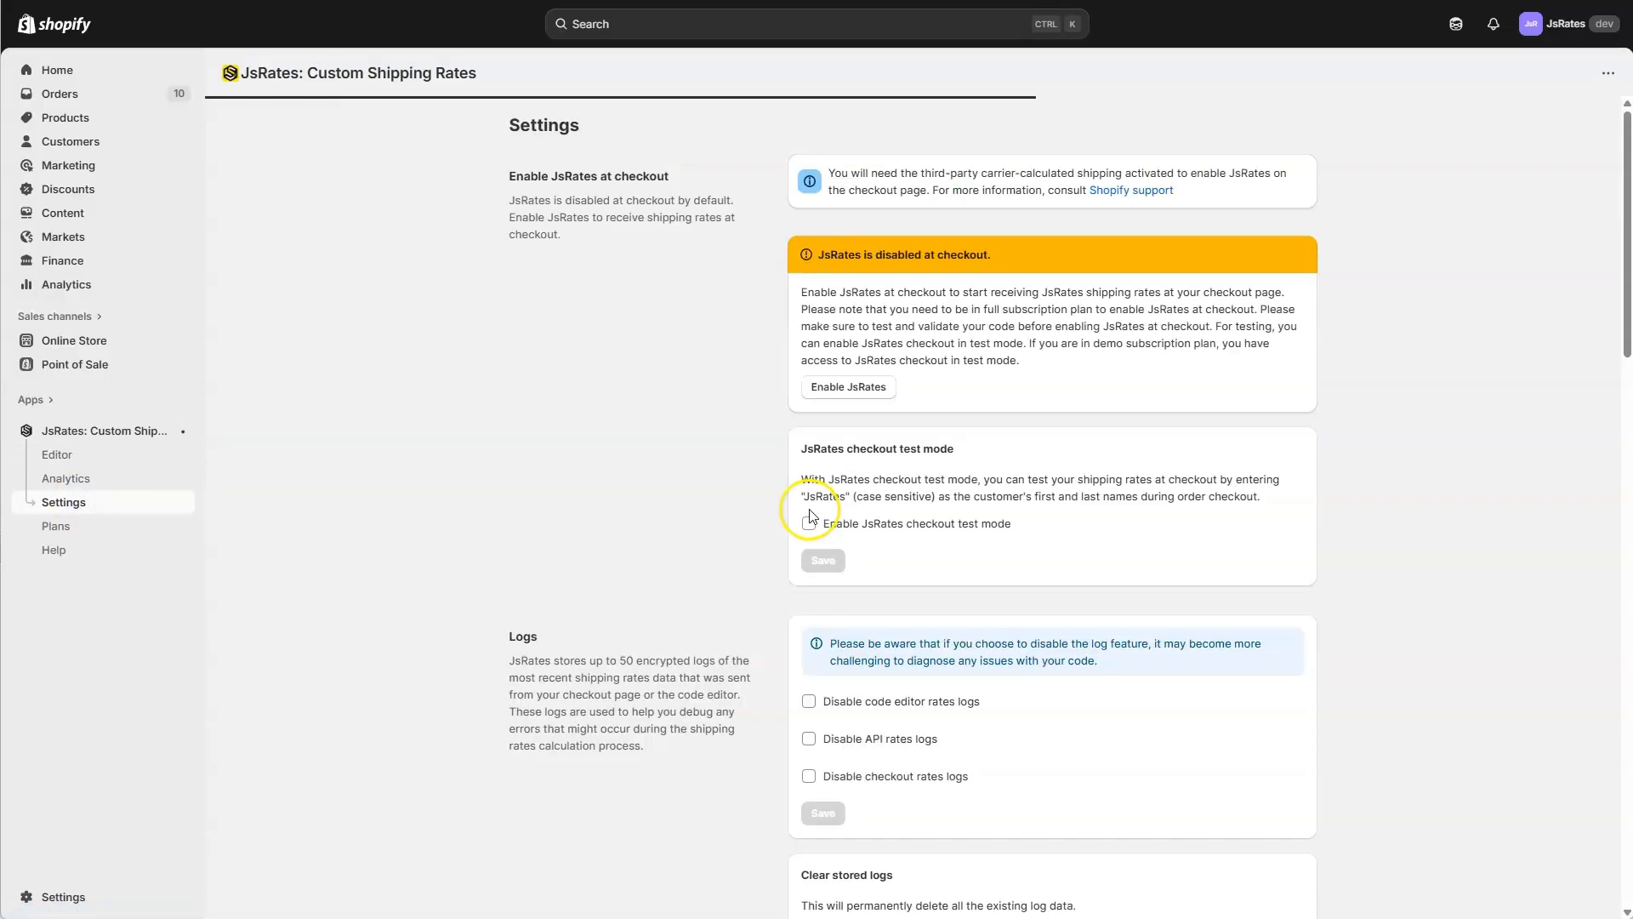
pyautogui.click(809, 521)
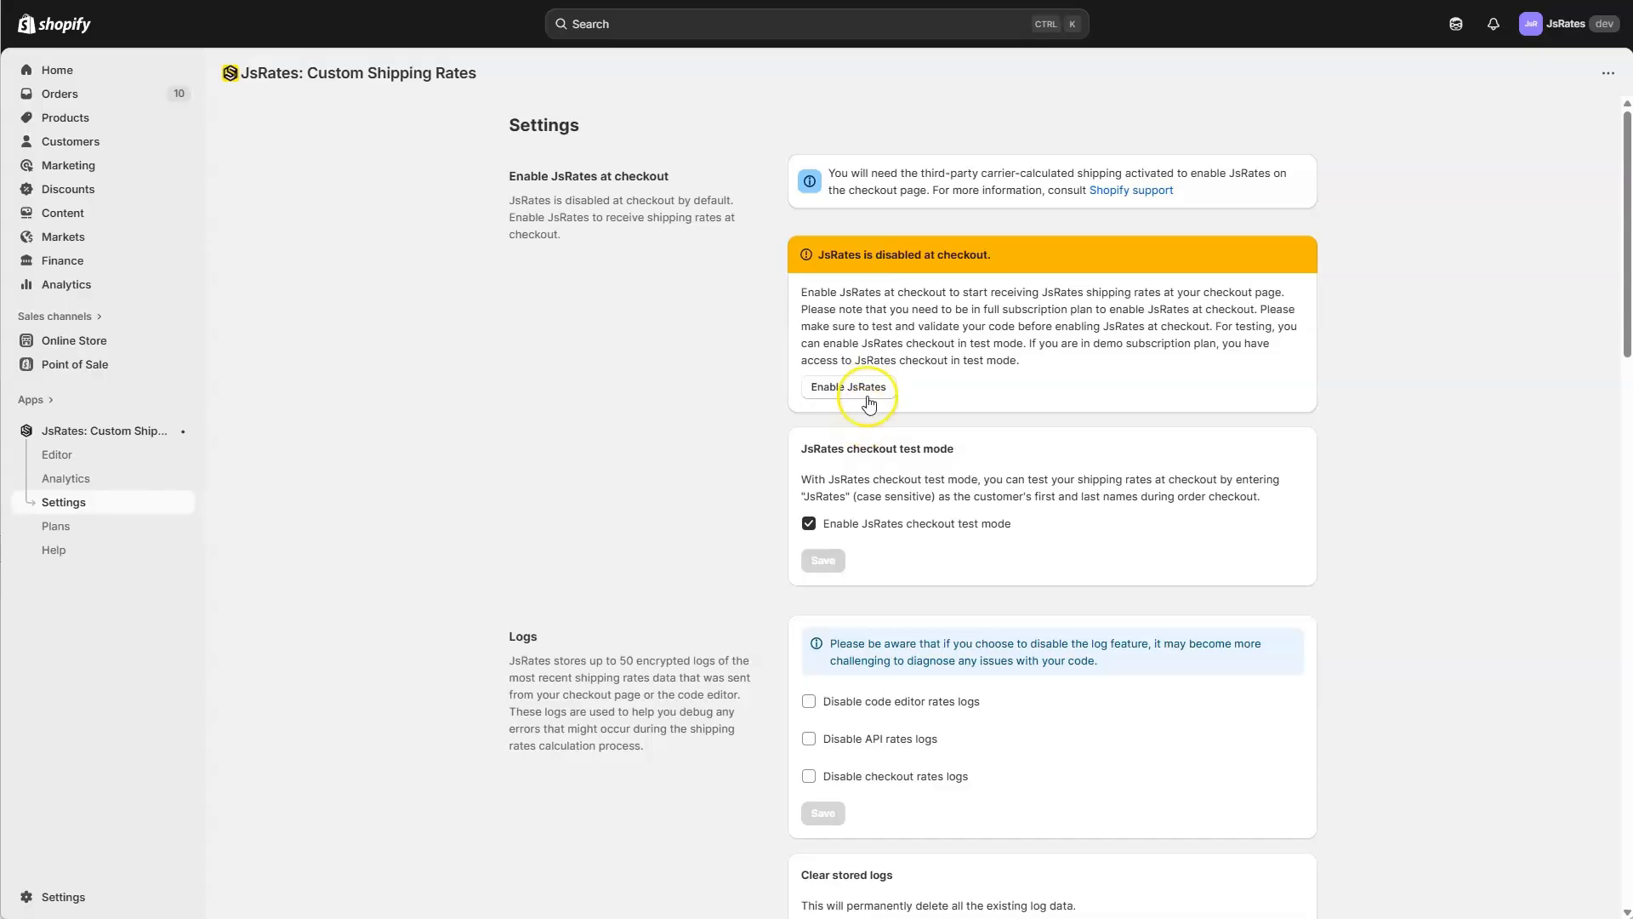
# Show the rate logs from the JsRates code editor, expand them to full height and briefly view the newest checkout entry.
pyautogui.click(125, 453)
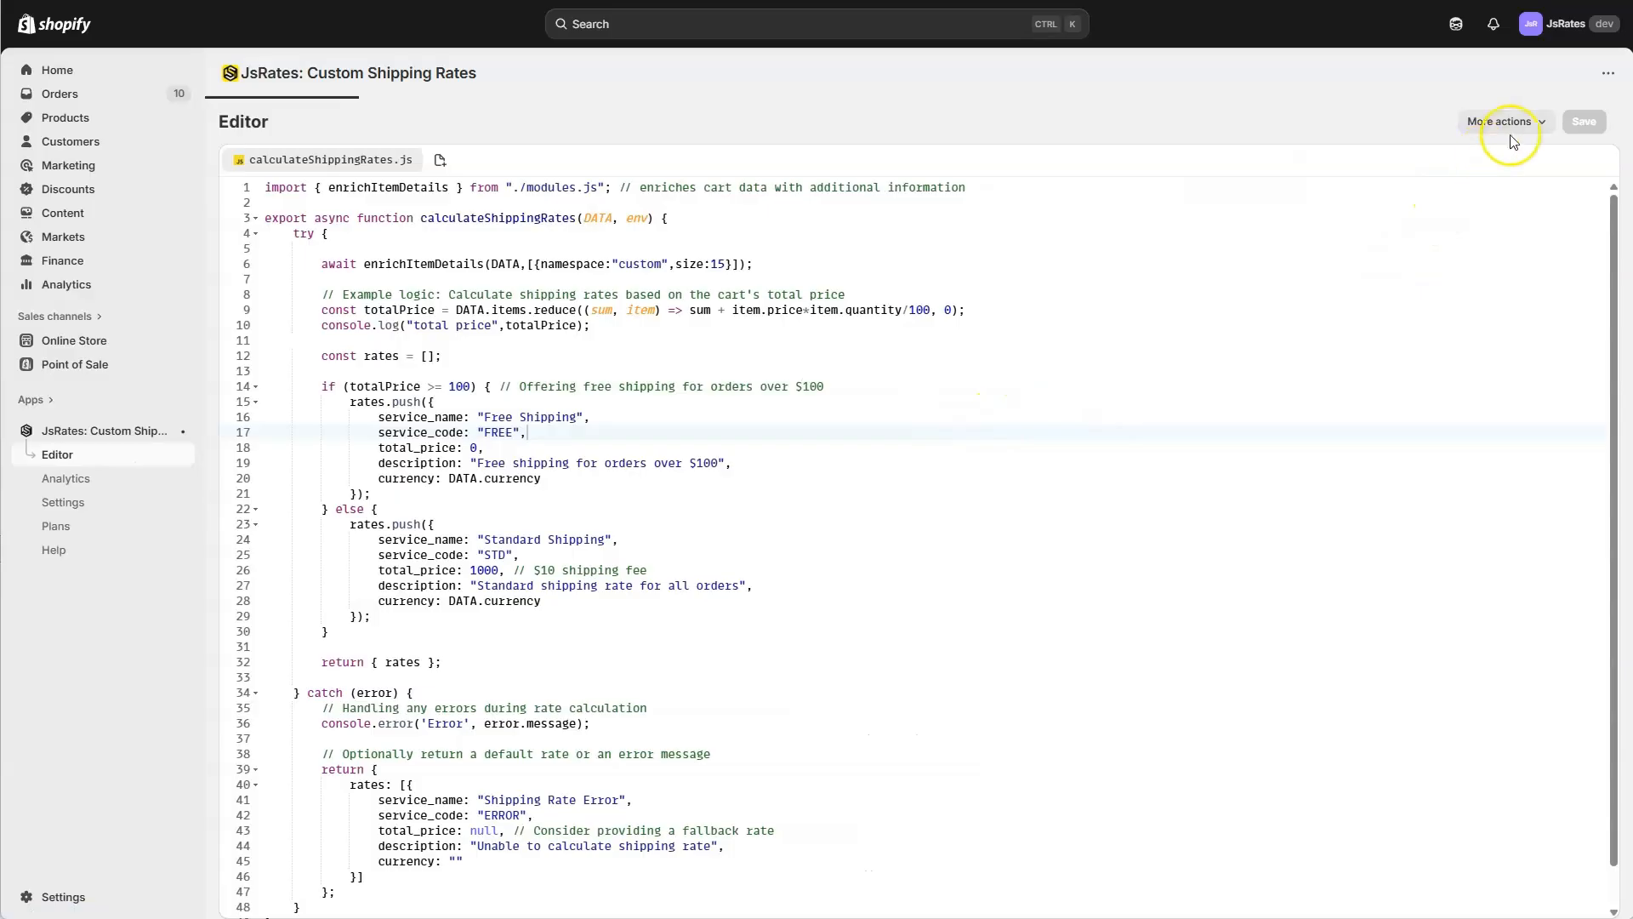
pyautogui.click(1508, 122)
pyautogui.click(1508, 246)
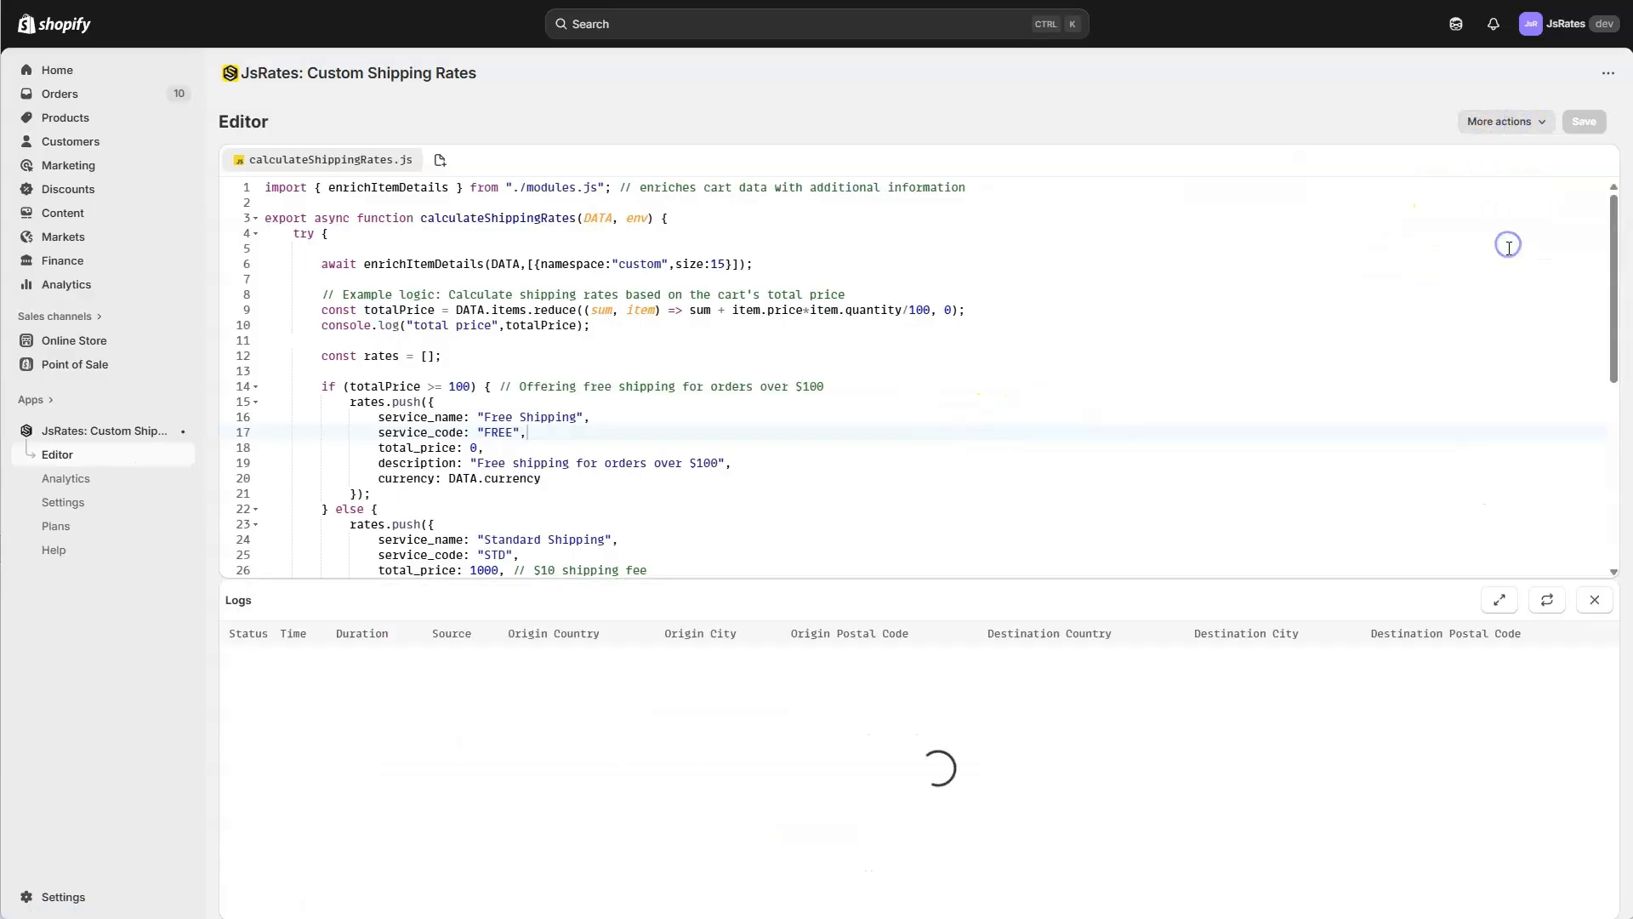
pyautogui.click(1500, 600)
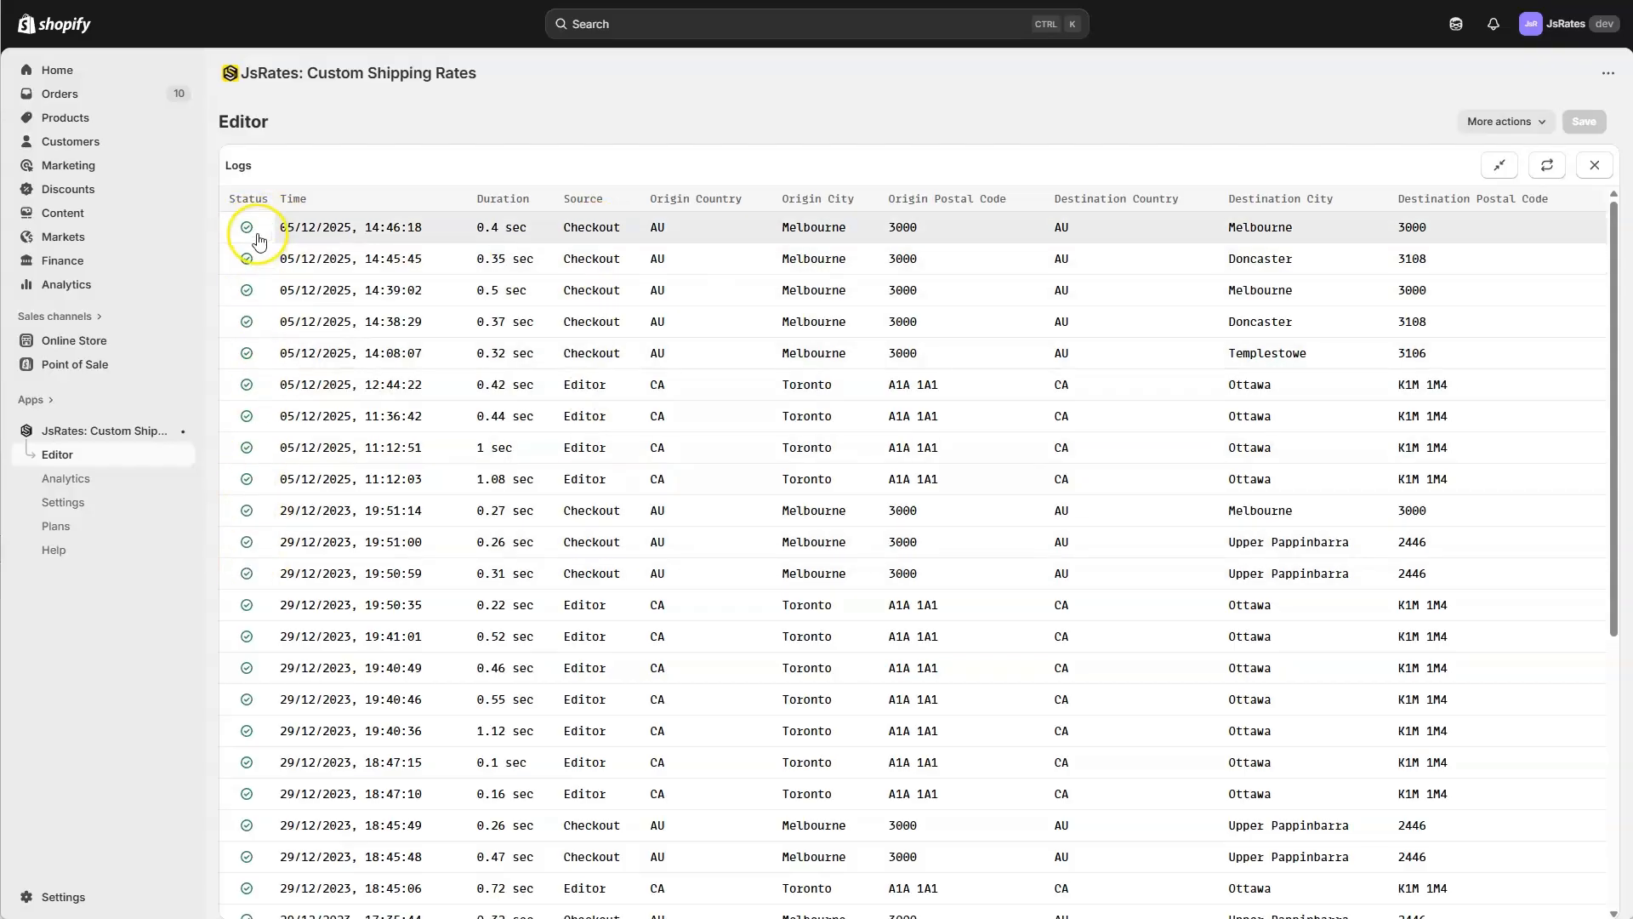
pyautogui.click(628, 227)
pyautogui.click(1309, 163)
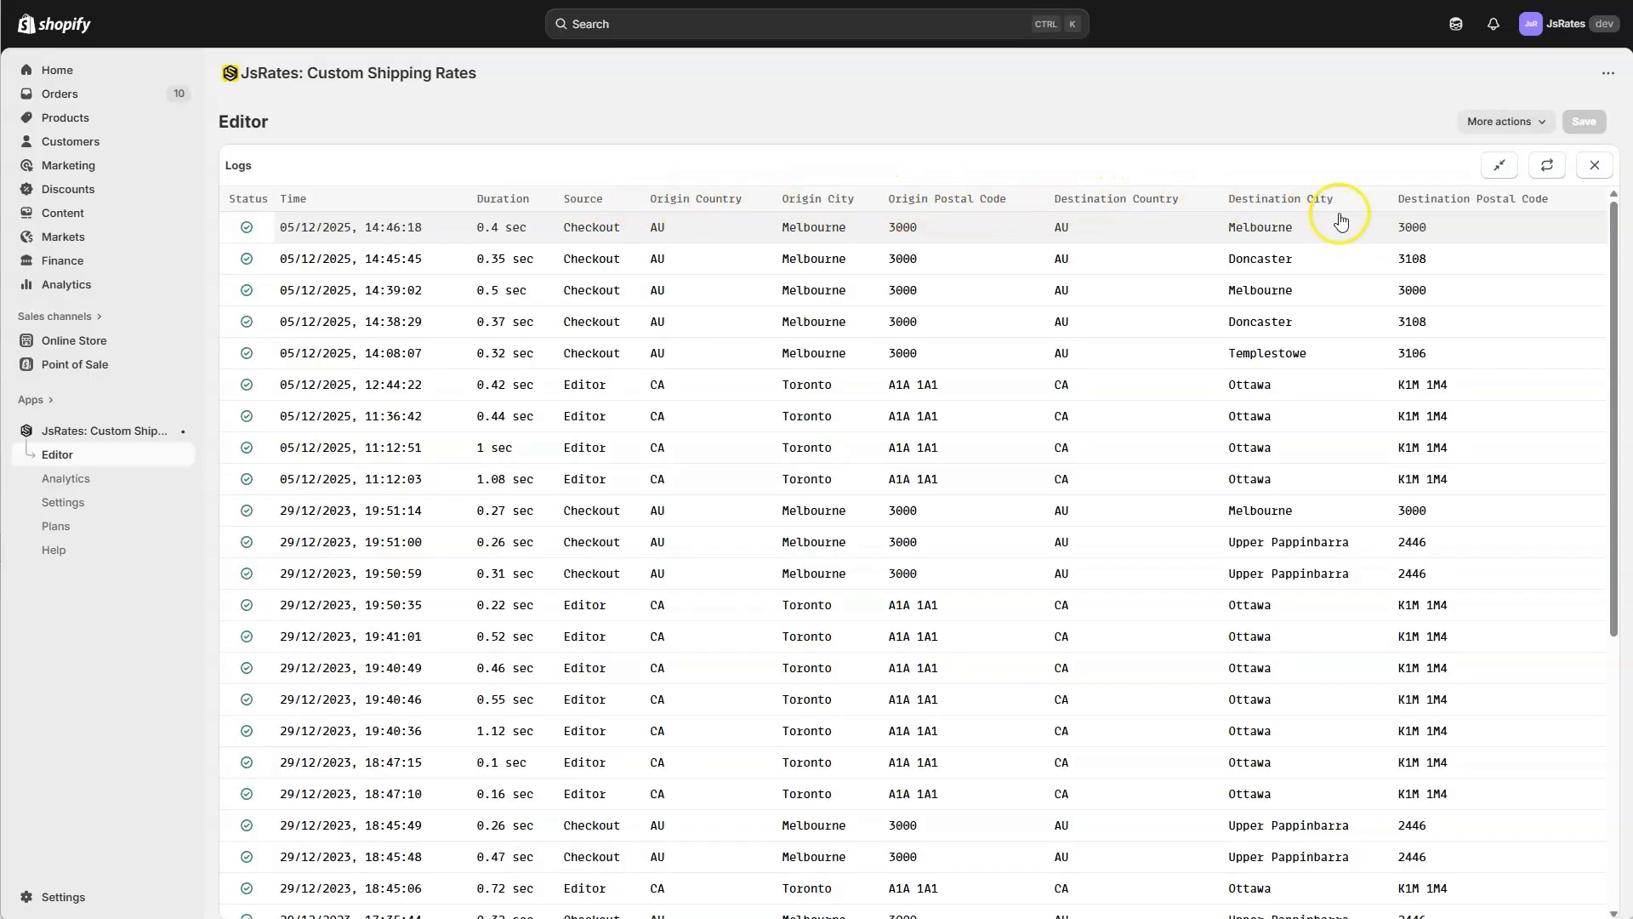
# Open the newest checkout log entry and examine its Shopify source flag, date, duration and returned rate details.
pyautogui.click(600, 230)
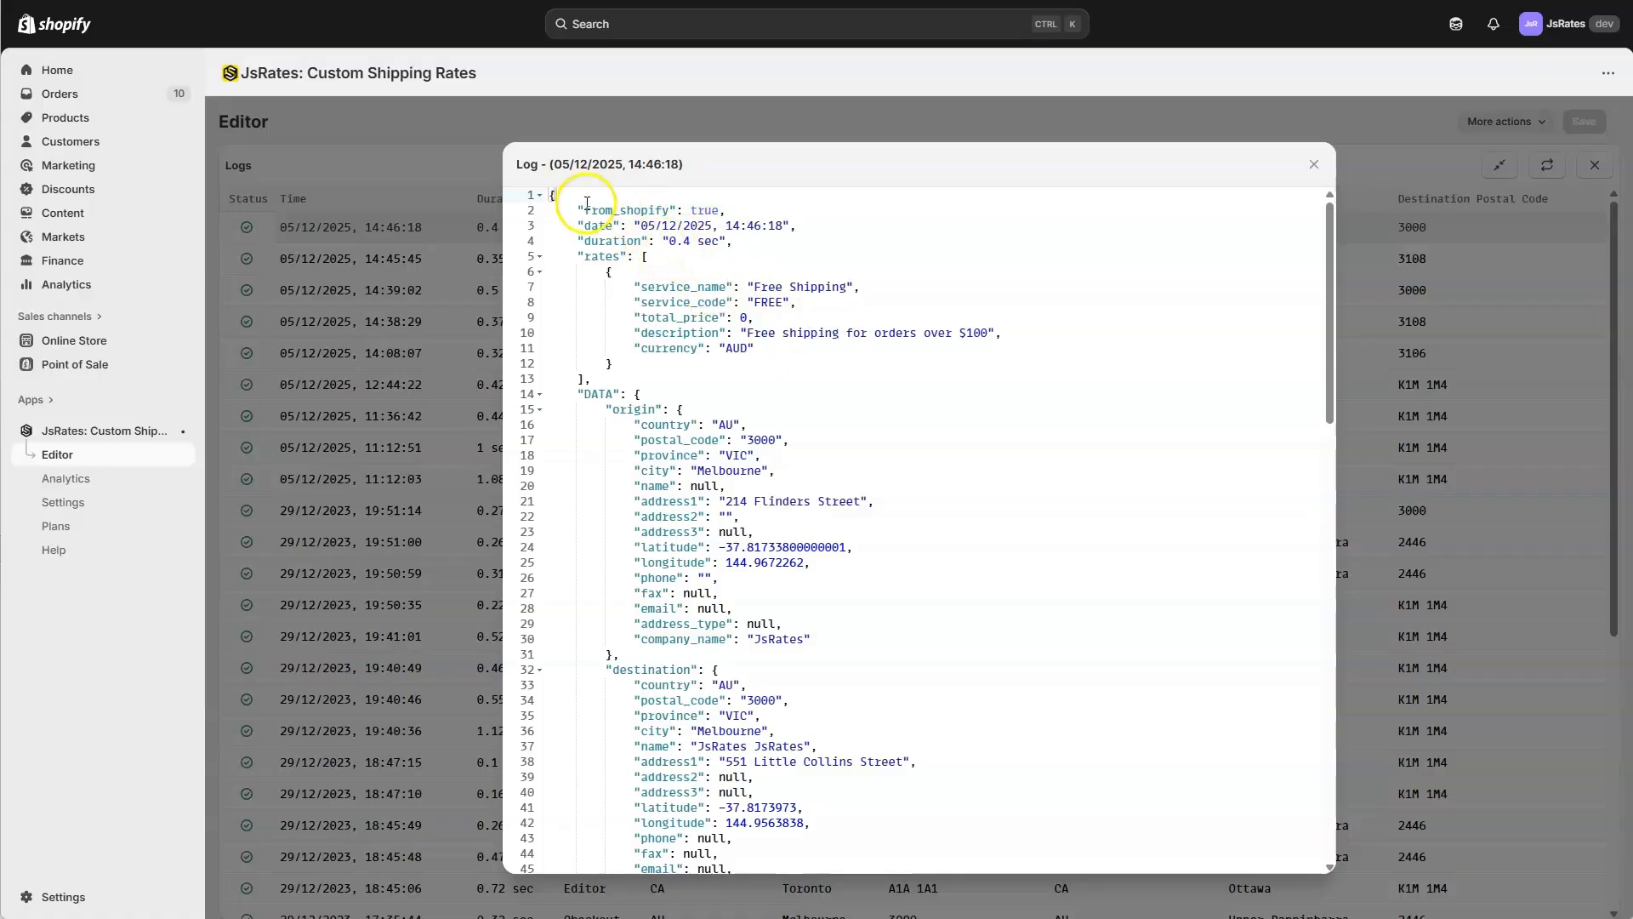
pyautogui.moveTo(579, 199); pyautogui.dragTo(741, 214)
pyautogui.click(737, 218)
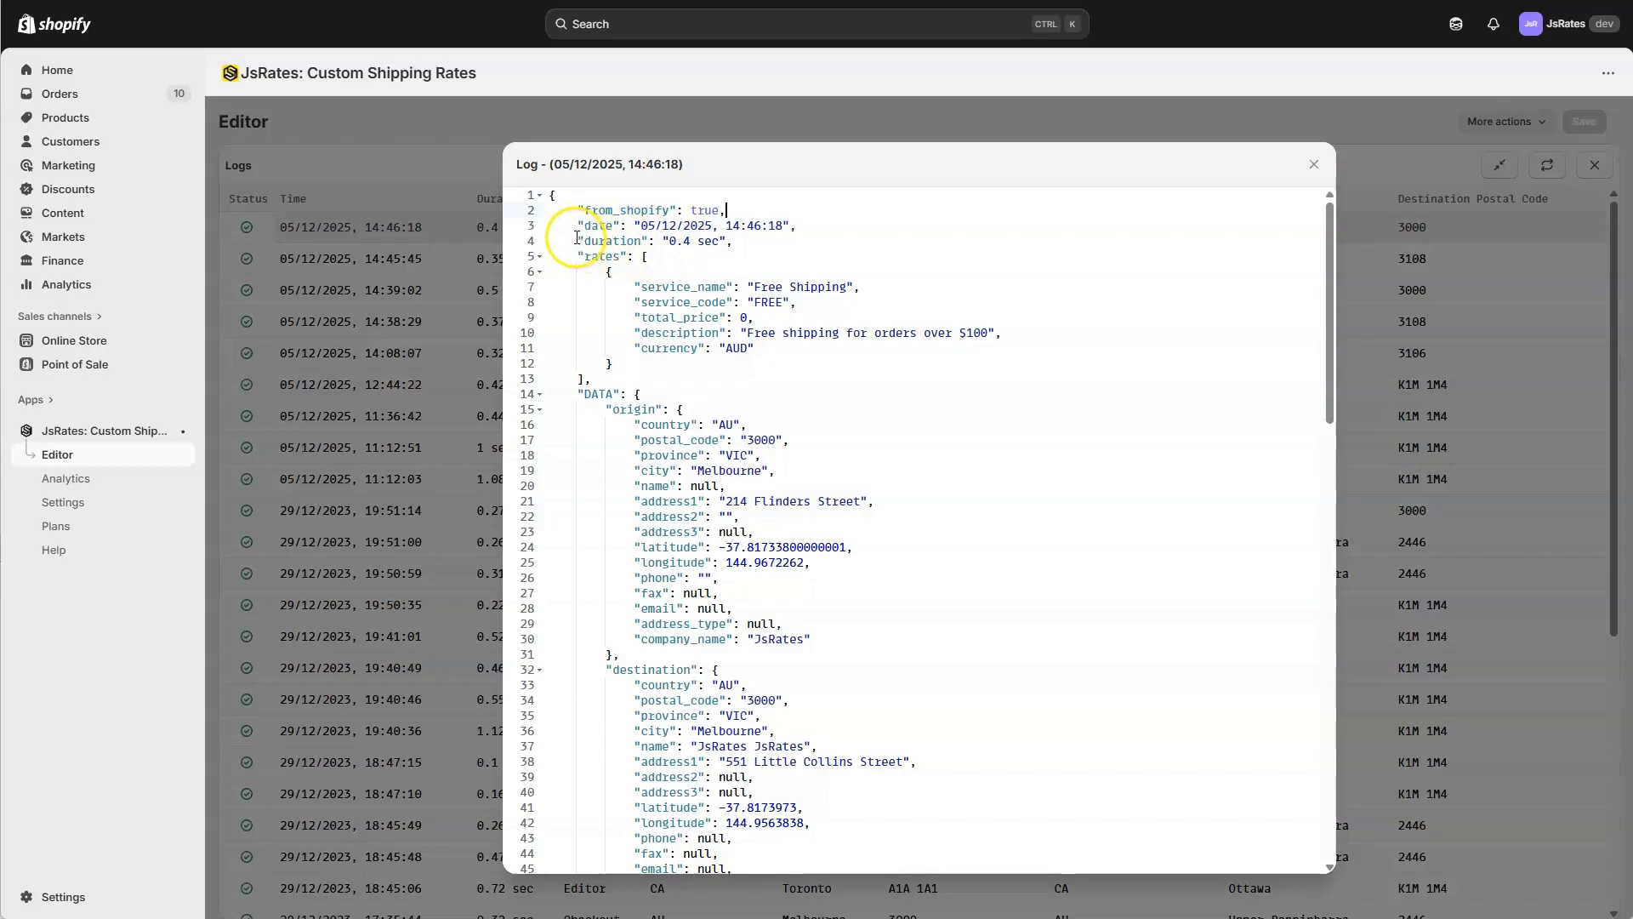
pyautogui.moveTo(584, 225); pyautogui.dragTo(749, 232)
pyautogui.moveTo(605, 271); pyautogui.dragTo(611, 359)
pyautogui.click(704, 366)
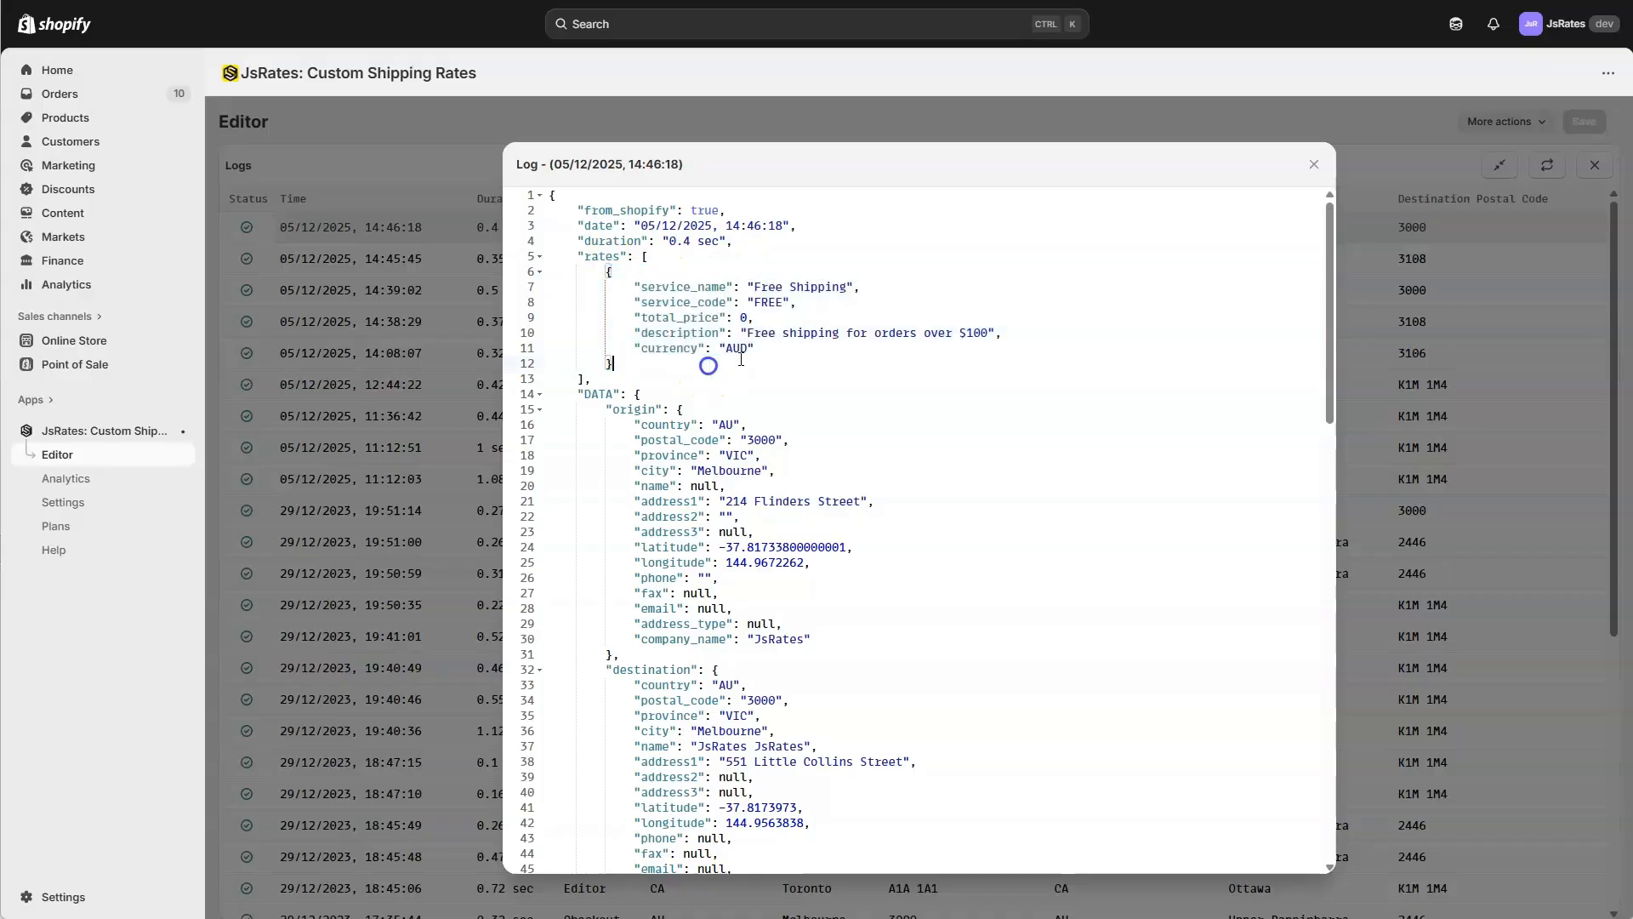
pyautogui.click(754, 290)
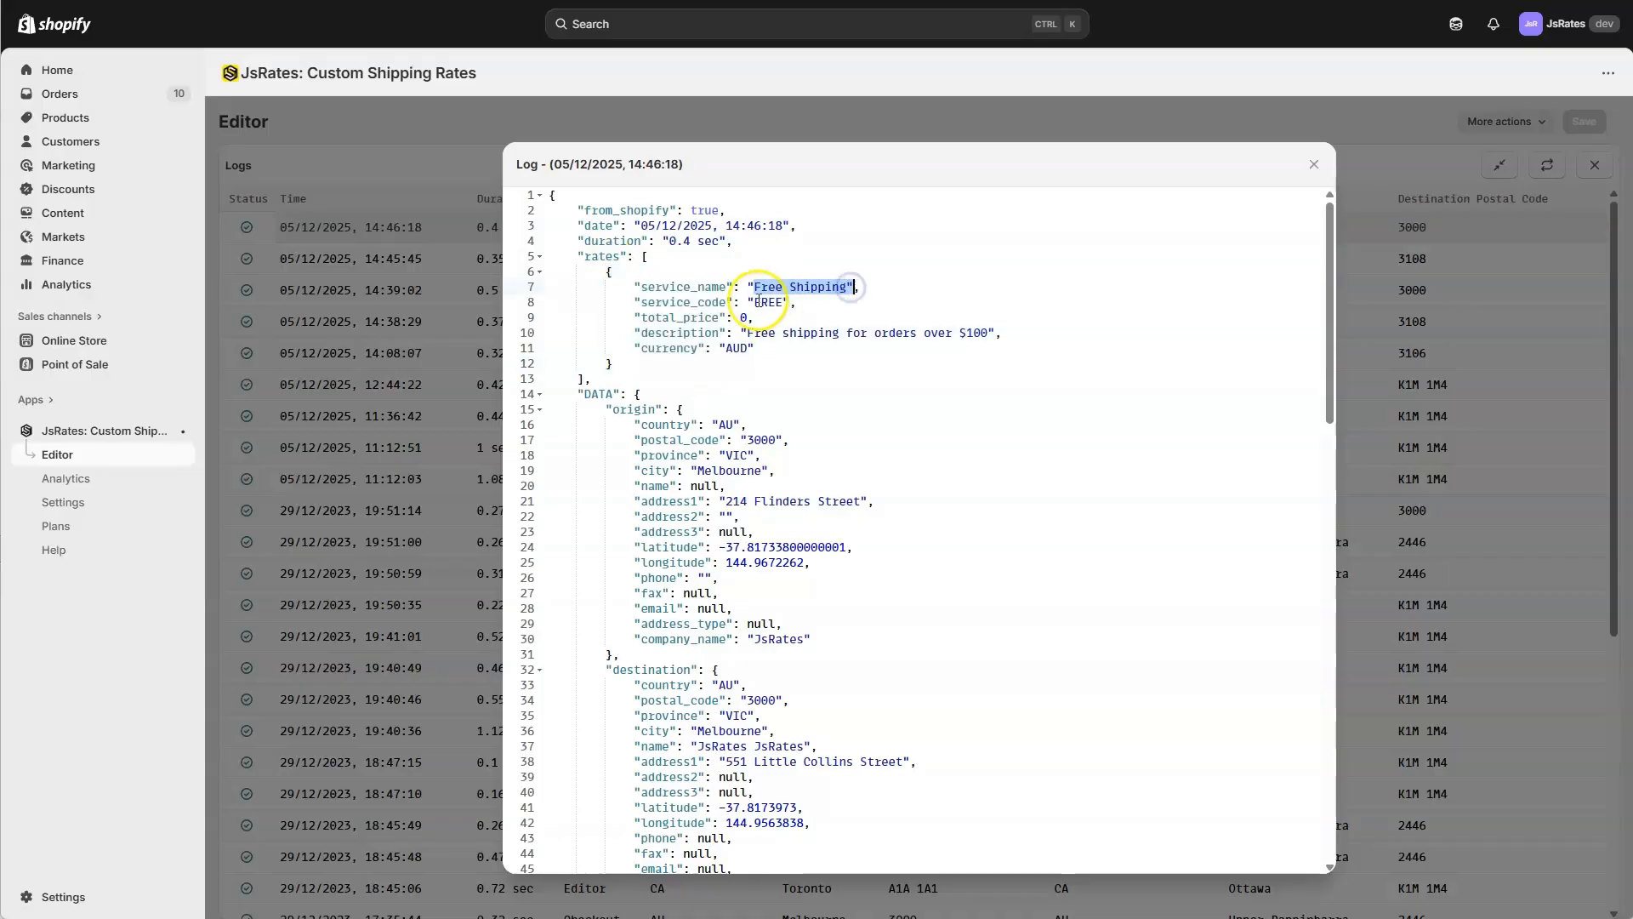
pyautogui.click(753, 298)
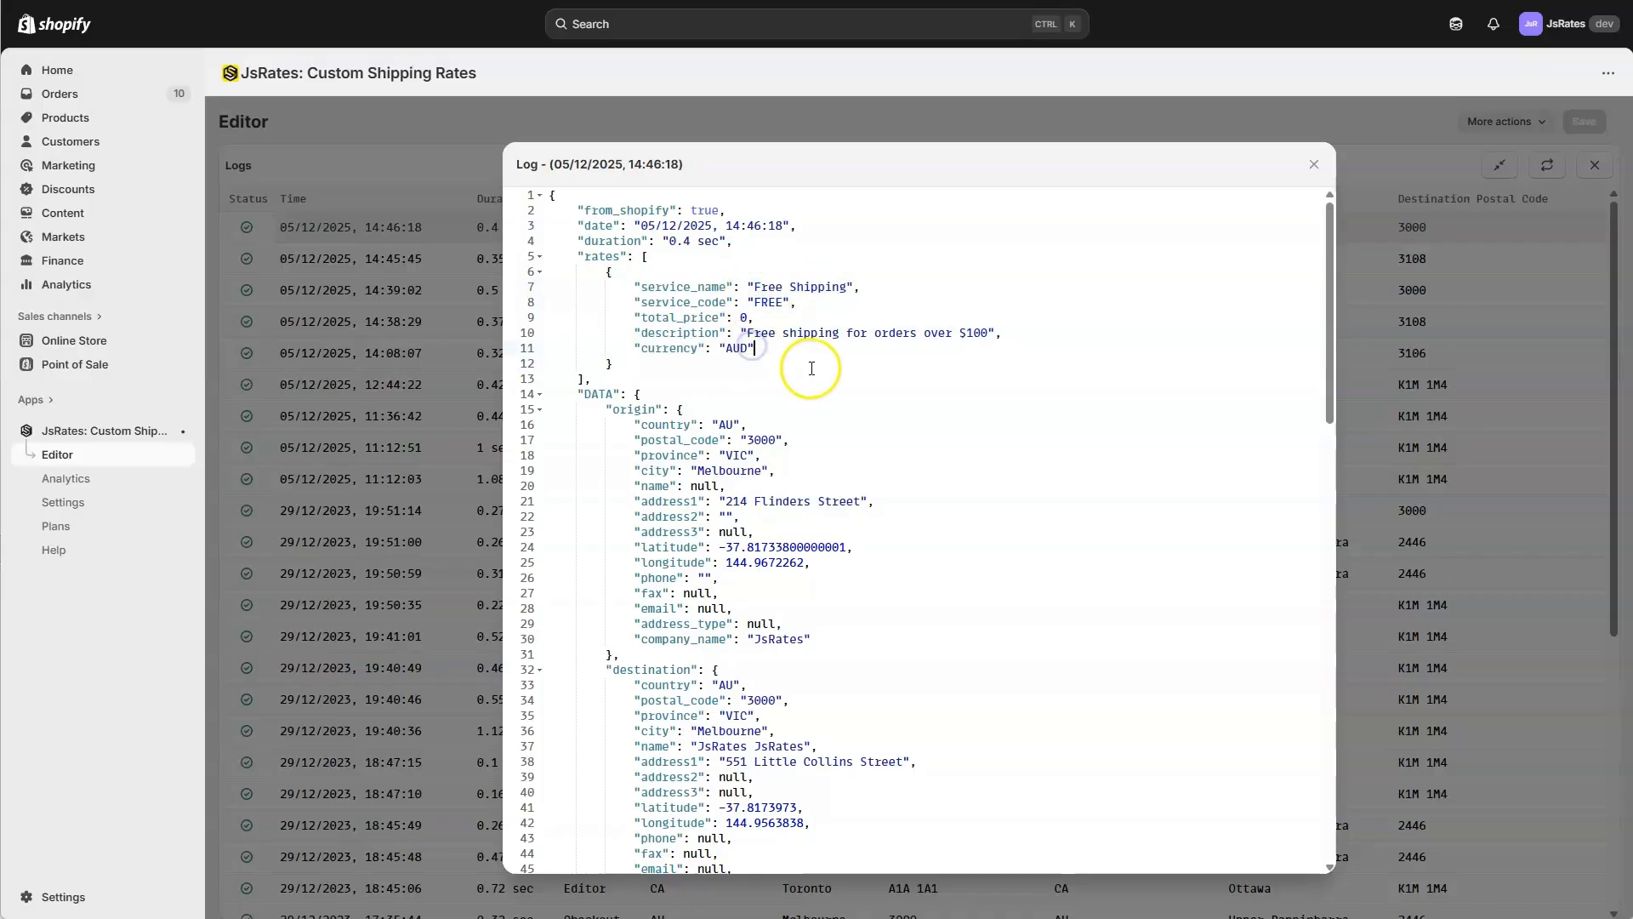
# Examine the DATA section of the log entry, starting with the origin address fields.
pyautogui.scroll(-3, 672, 399)
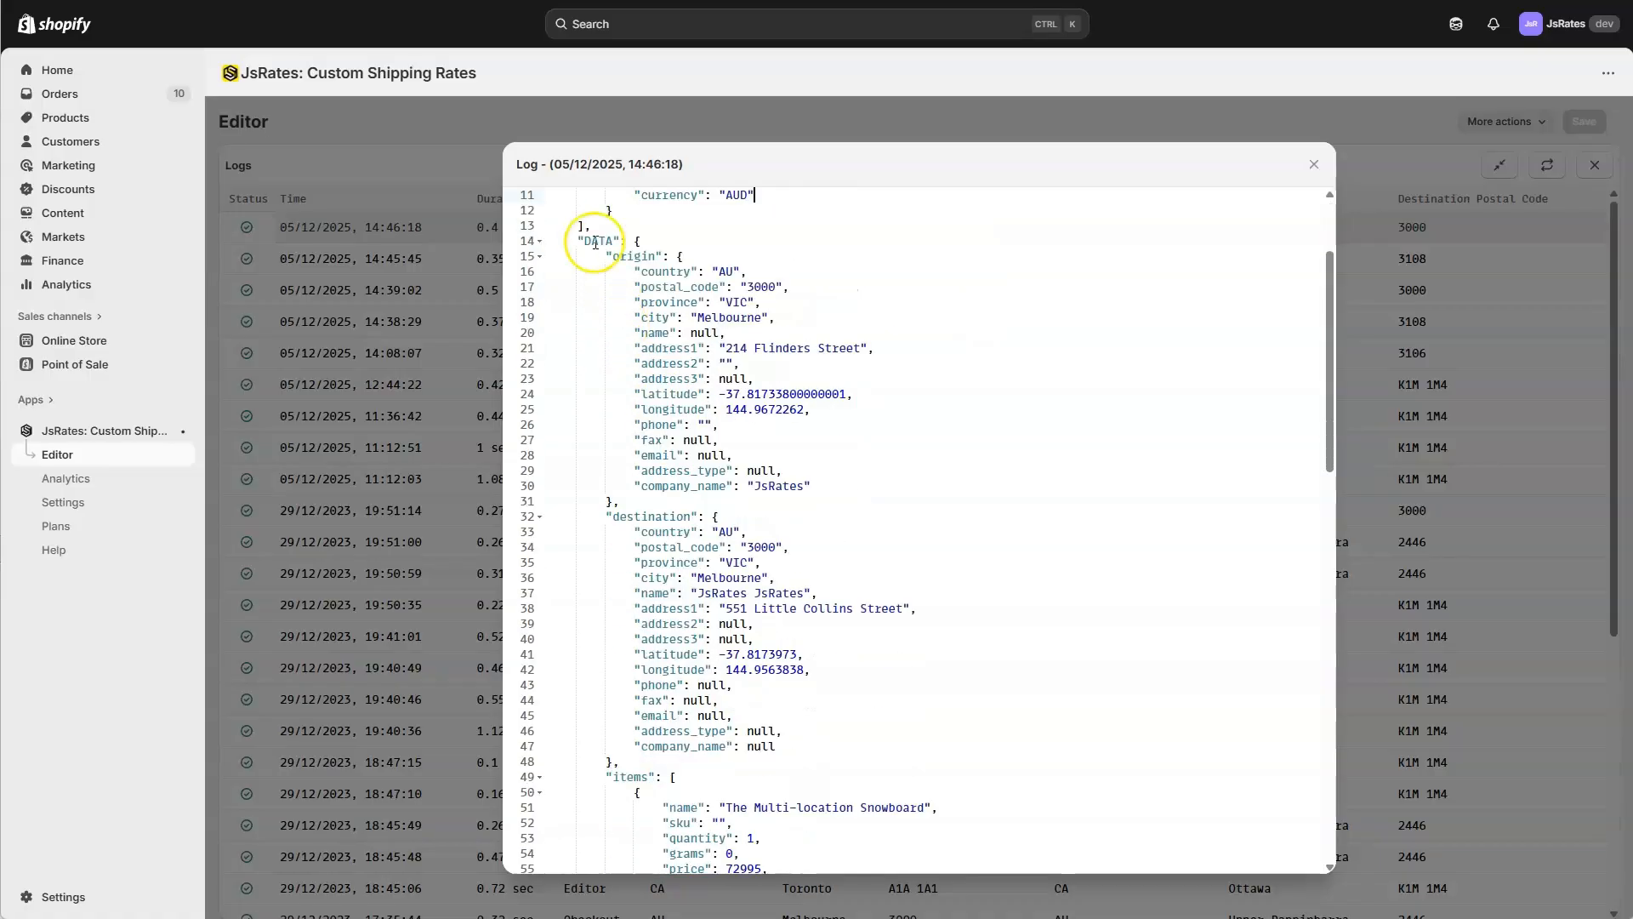
pyautogui.scroll(-7, 628, 365)
pyautogui.scroll(4, 682, 460)
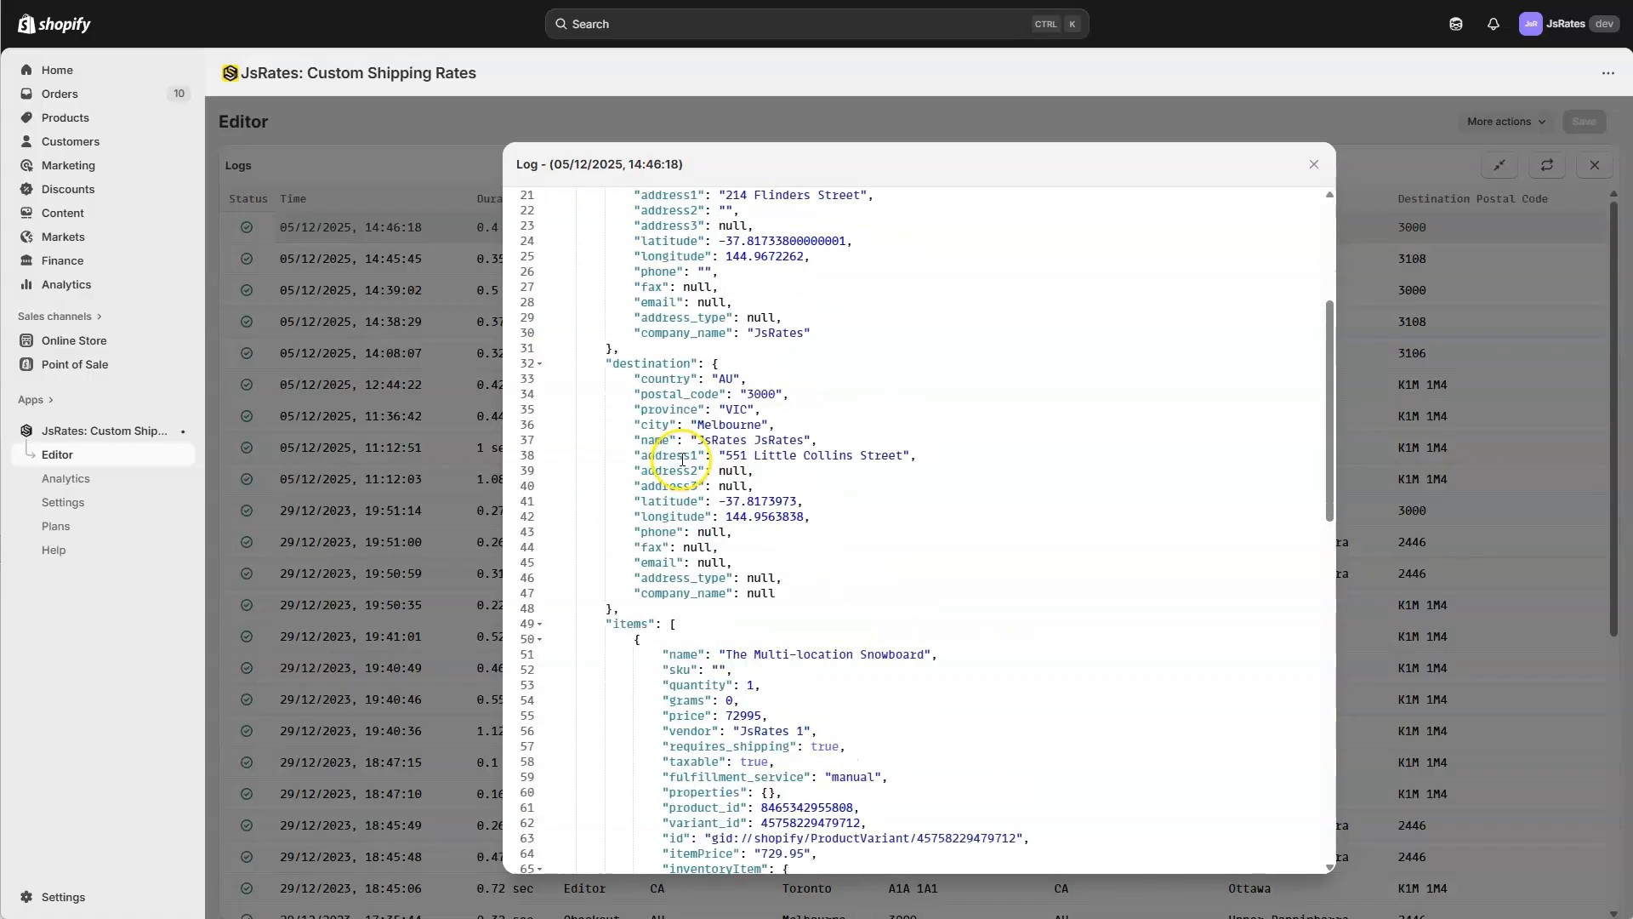
pyautogui.scroll(5, 681, 425)
pyautogui.scroll(-2, 629, 324)
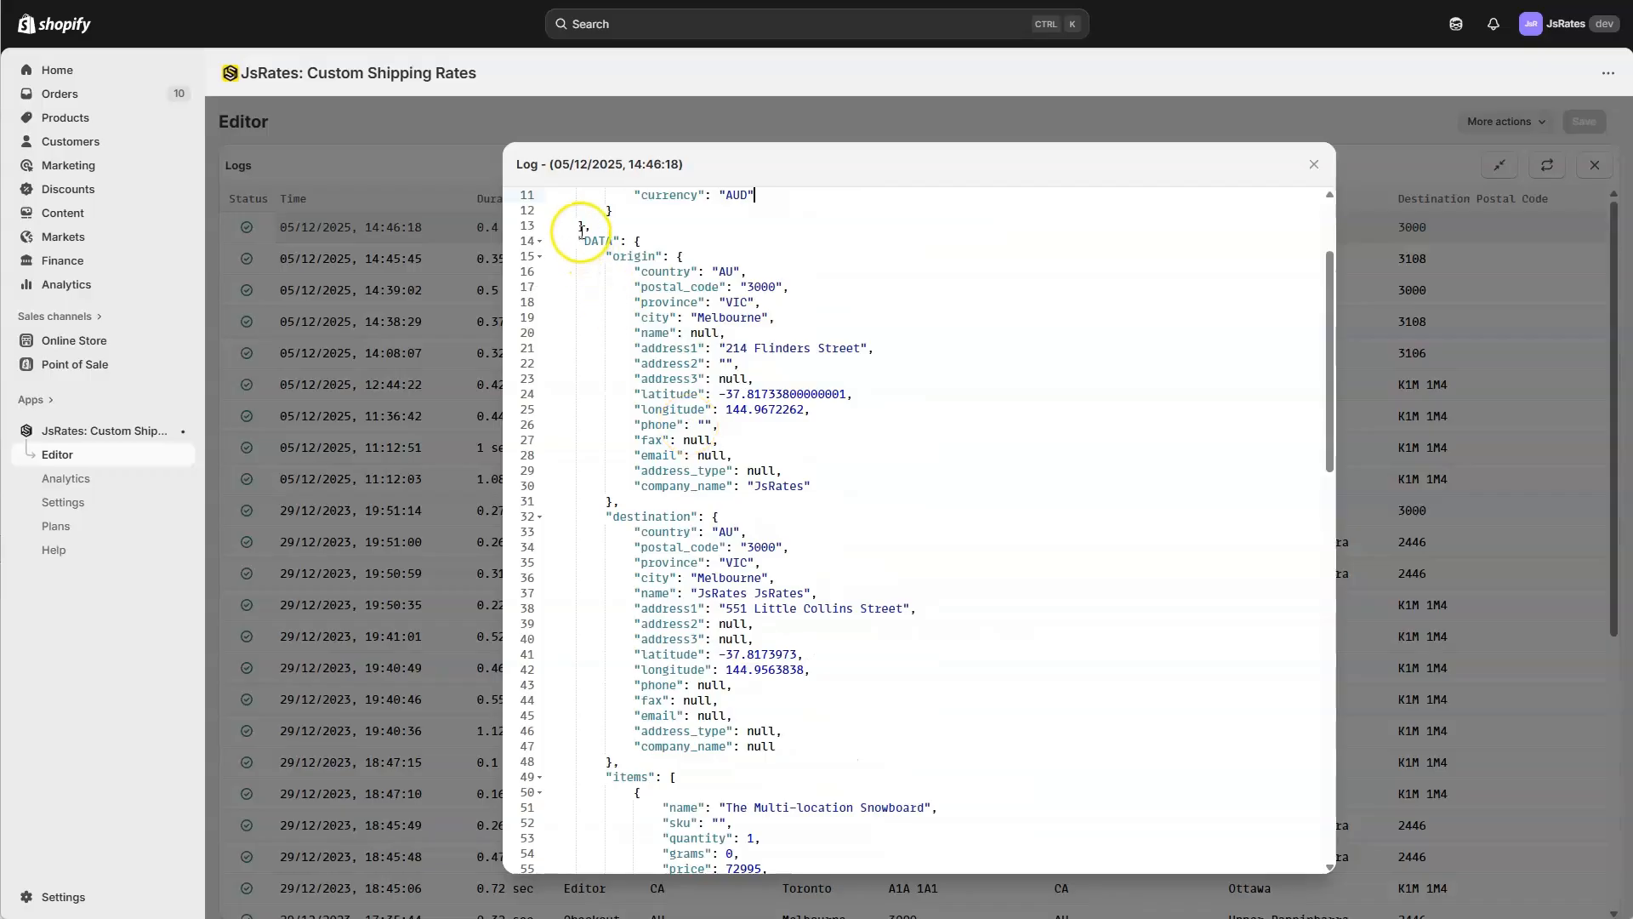
pyautogui.click(705, 303)
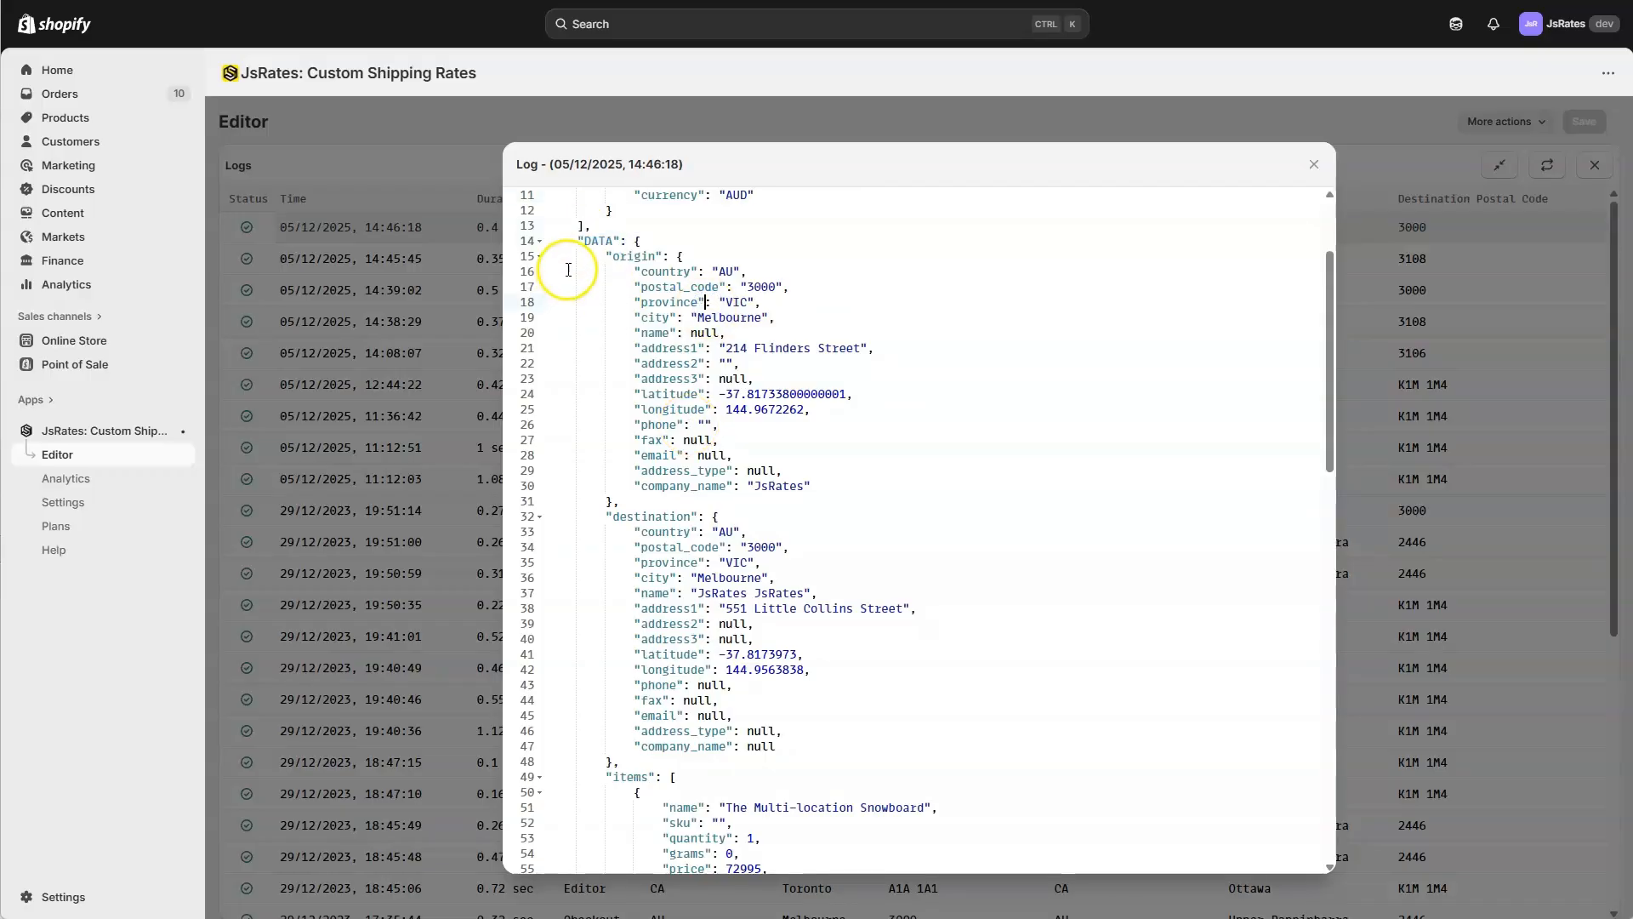
# Examine the destination fields in the log entry, including the recipient name and street address sent from checkout.
pyautogui.scroll(-1, 646, 489)
pyautogui.click(635, 466)
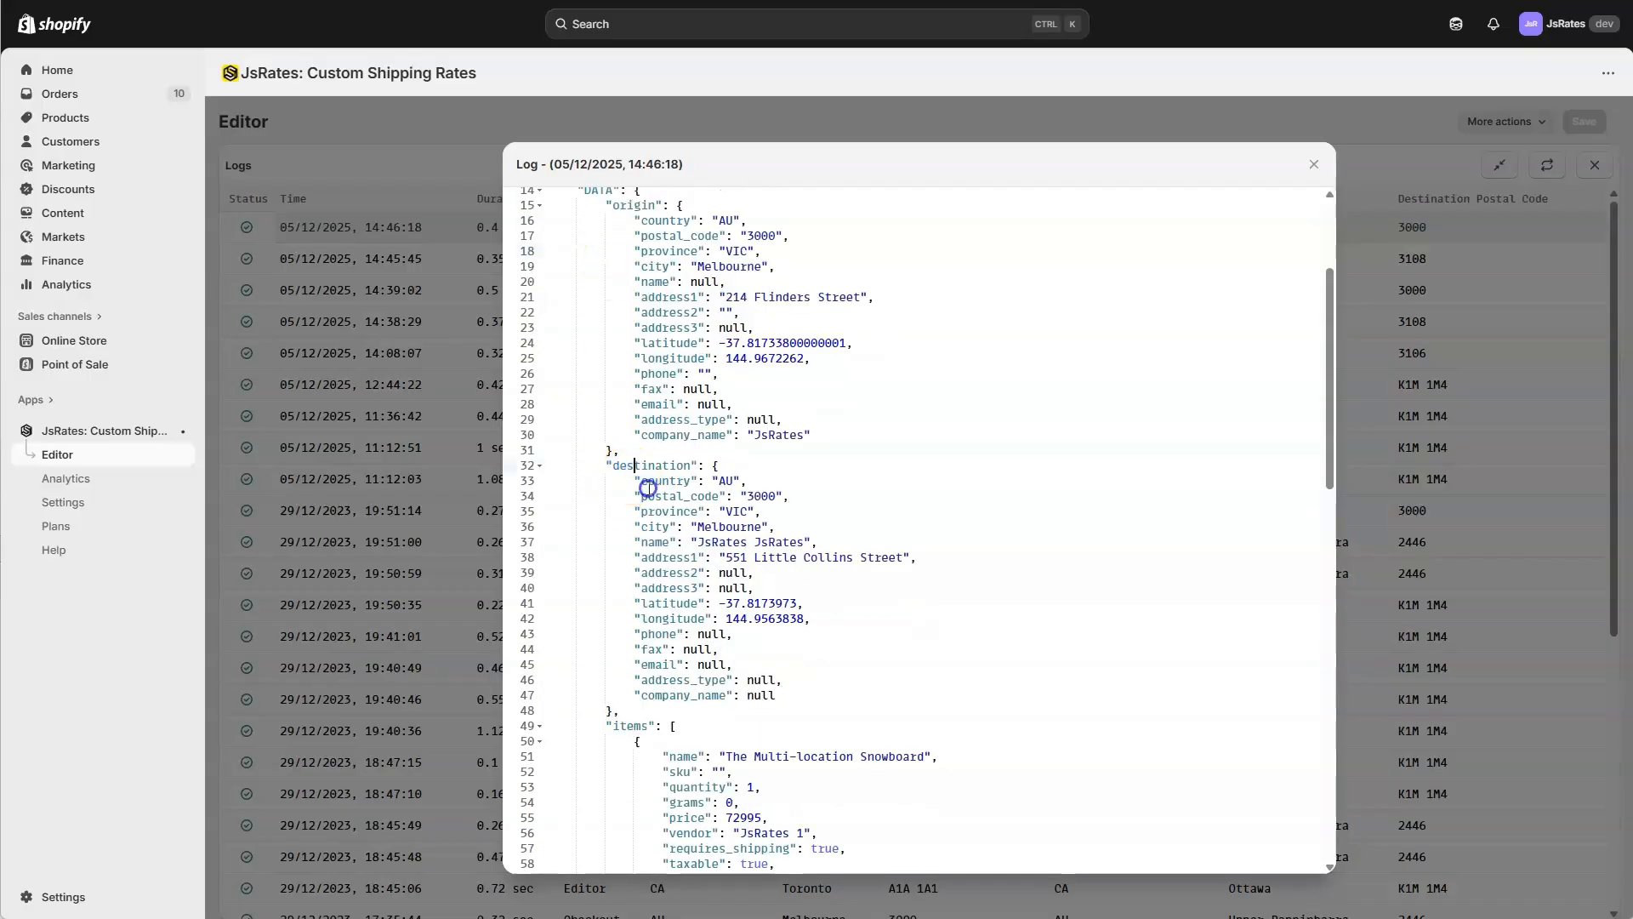
pyautogui.moveTo(648, 488); pyautogui.dragTo(791, 693)
pyautogui.click(861, 507)
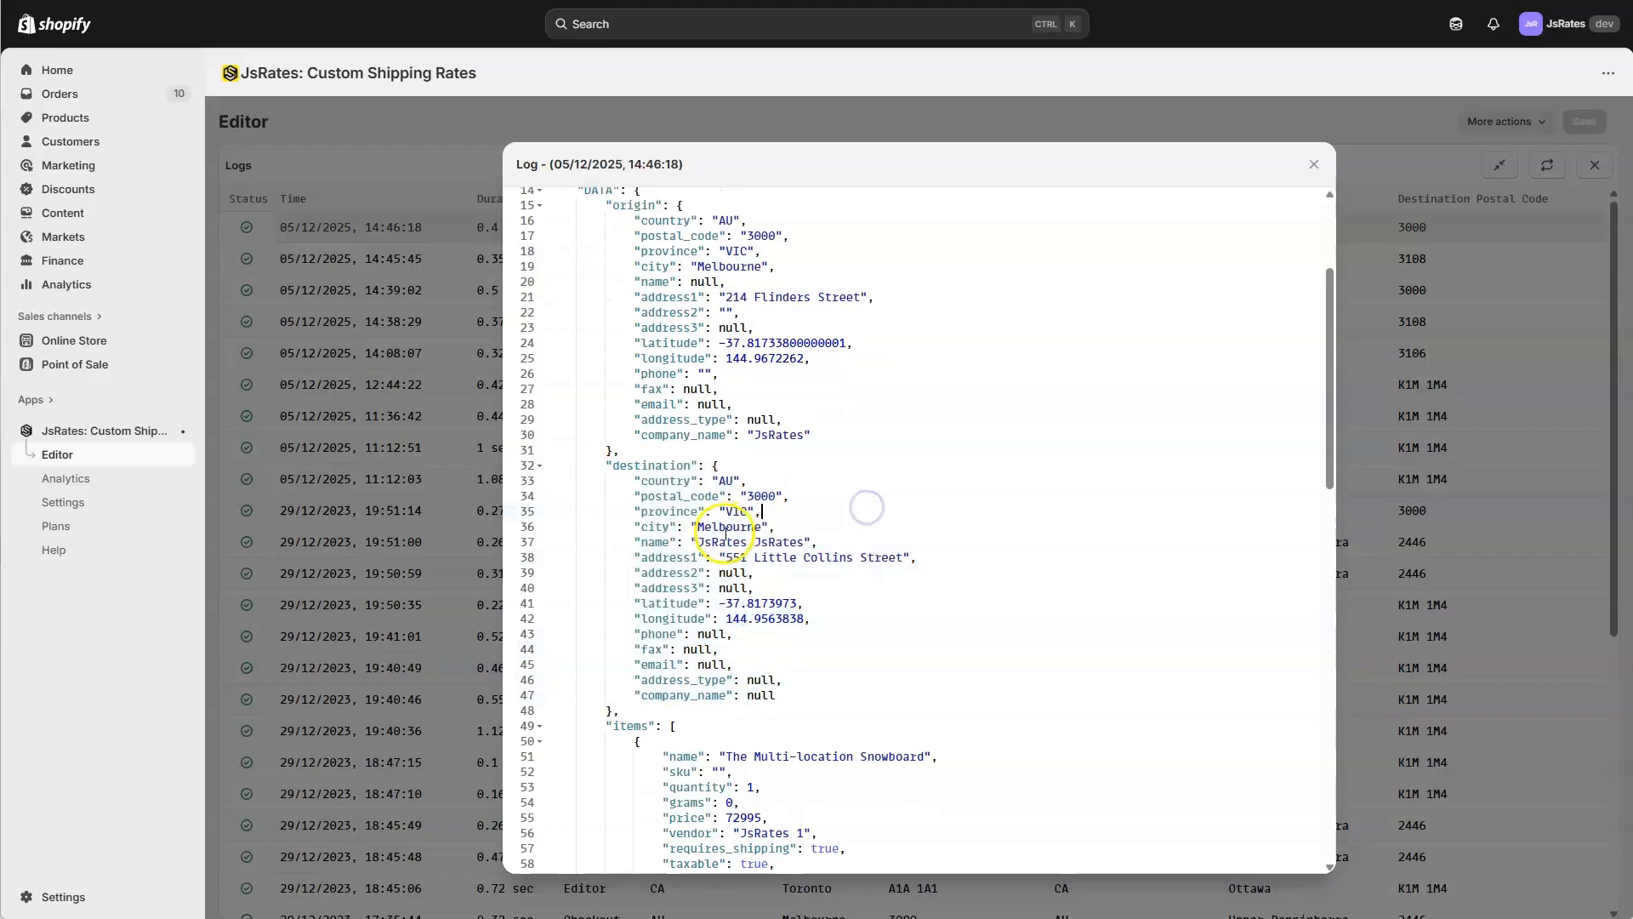
pyautogui.moveTo(634, 542); pyautogui.dragTo(816, 540)
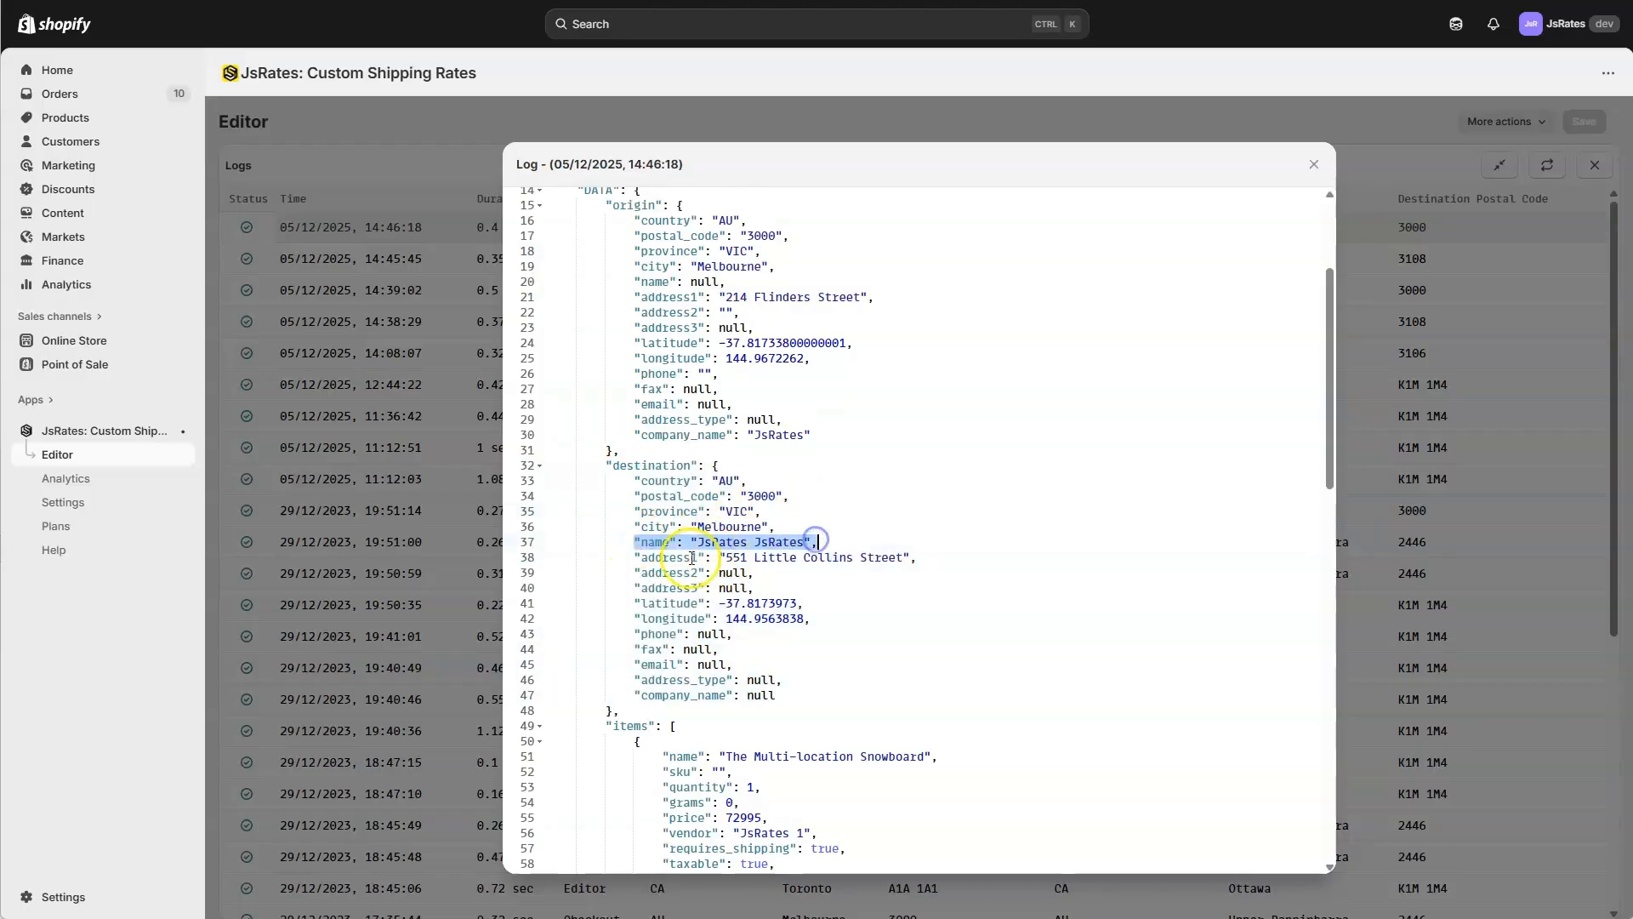
pyautogui.moveTo(634, 557); pyautogui.dragTo(930, 554)
pyautogui.click(892, 583)
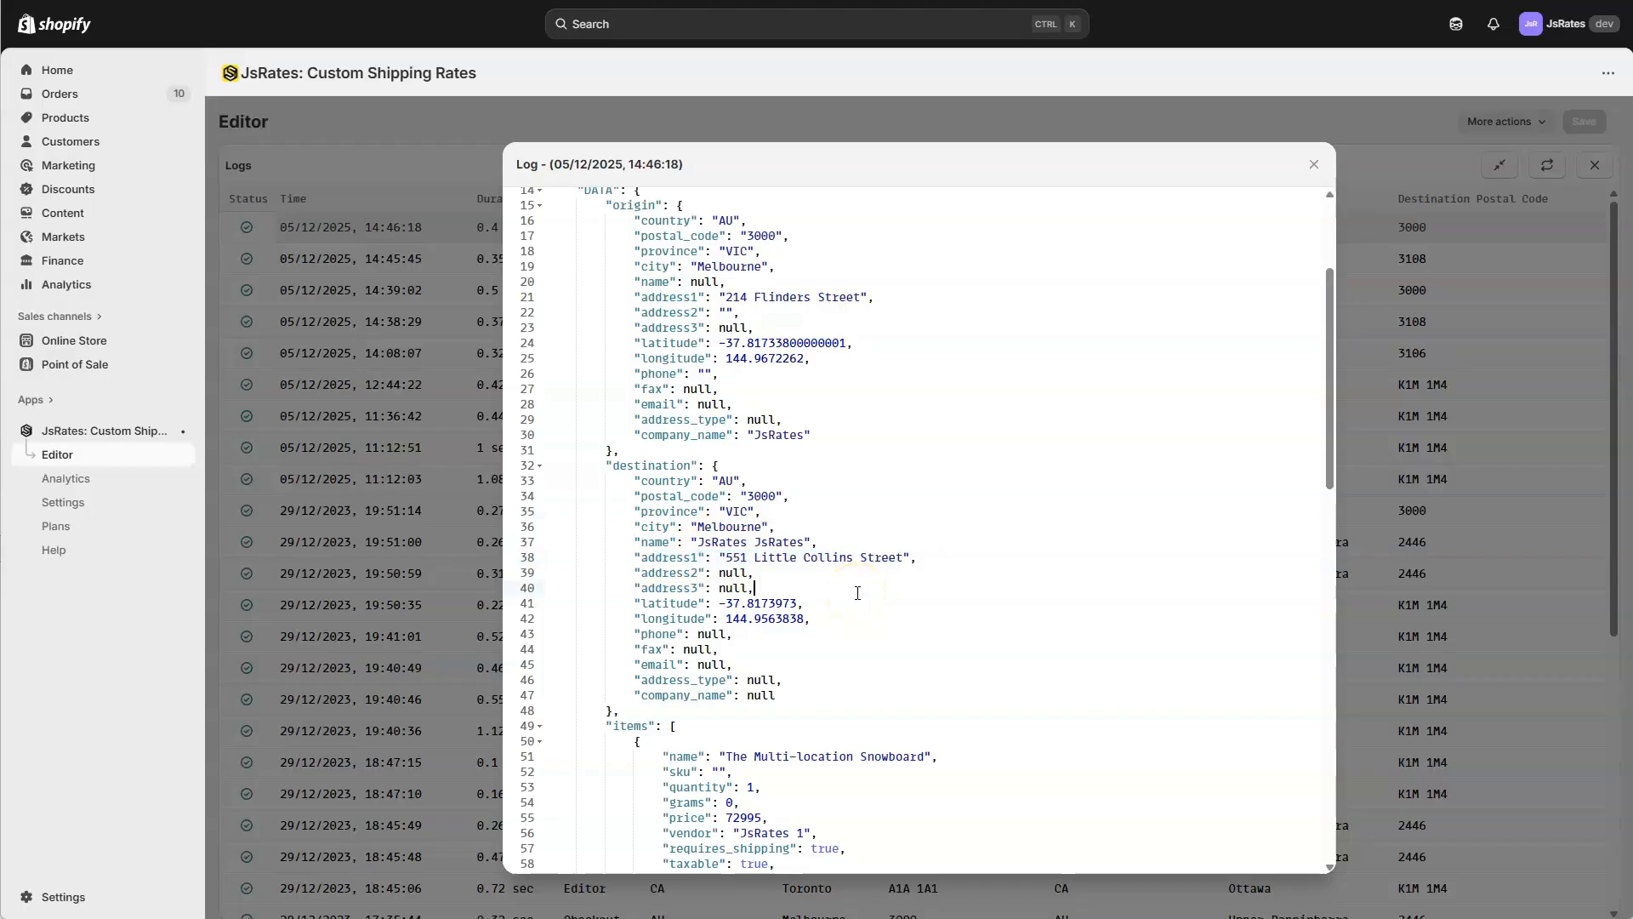
# Check the snowboard item's price fields and the total price printed at the end of the log entry.
pyautogui.scroll(-5, 858, 593)
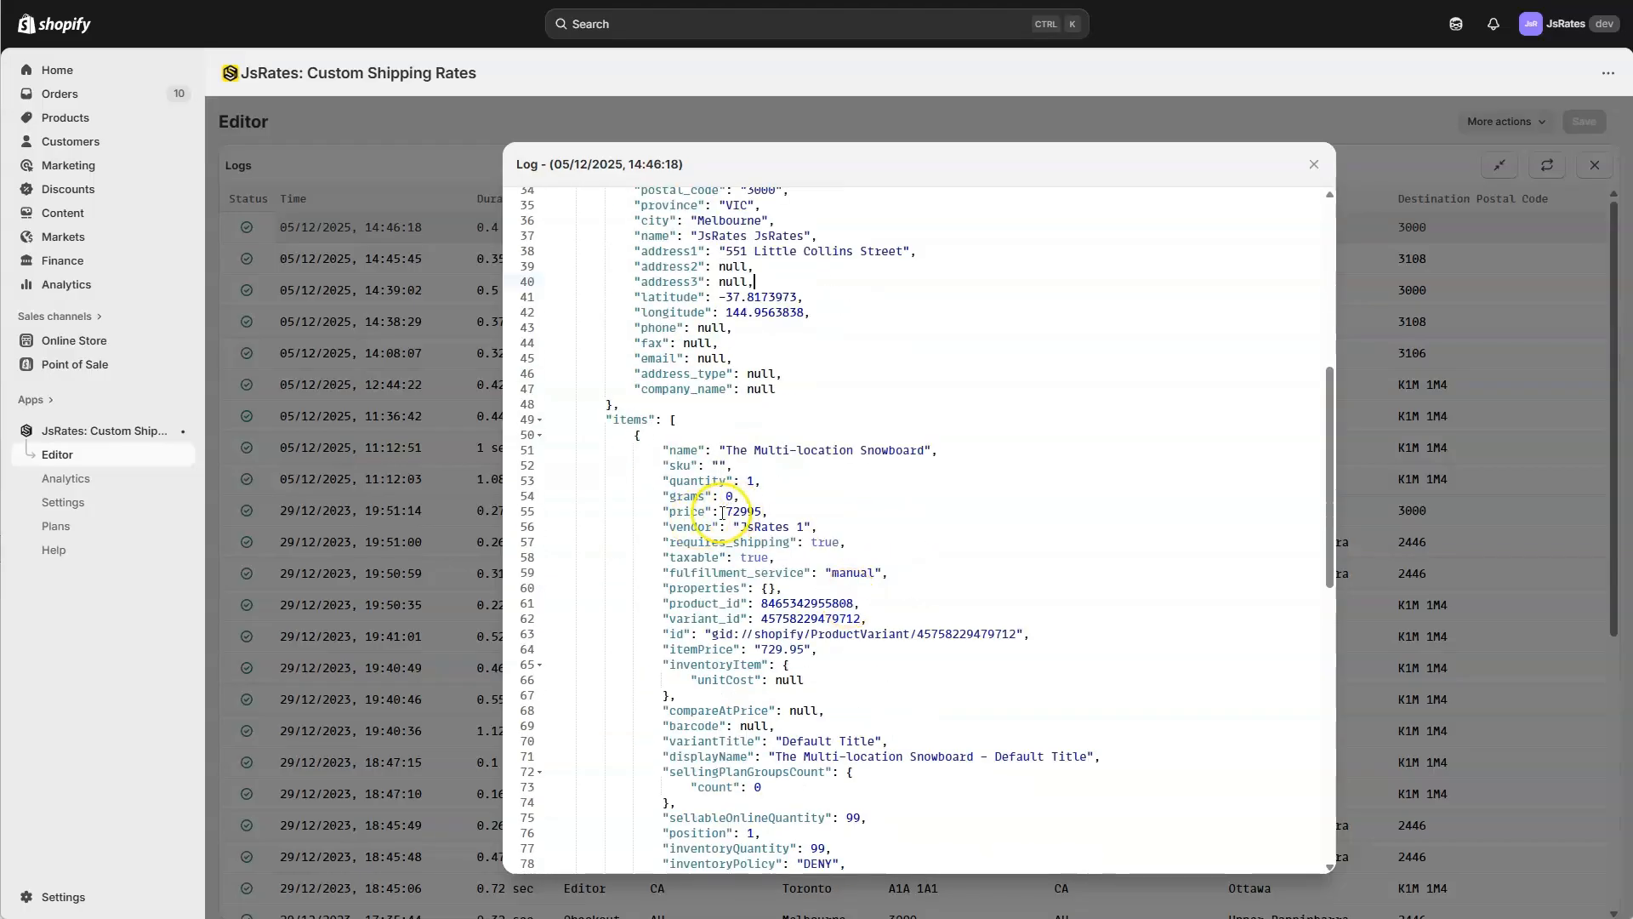
pyautogui.click(729, 512)
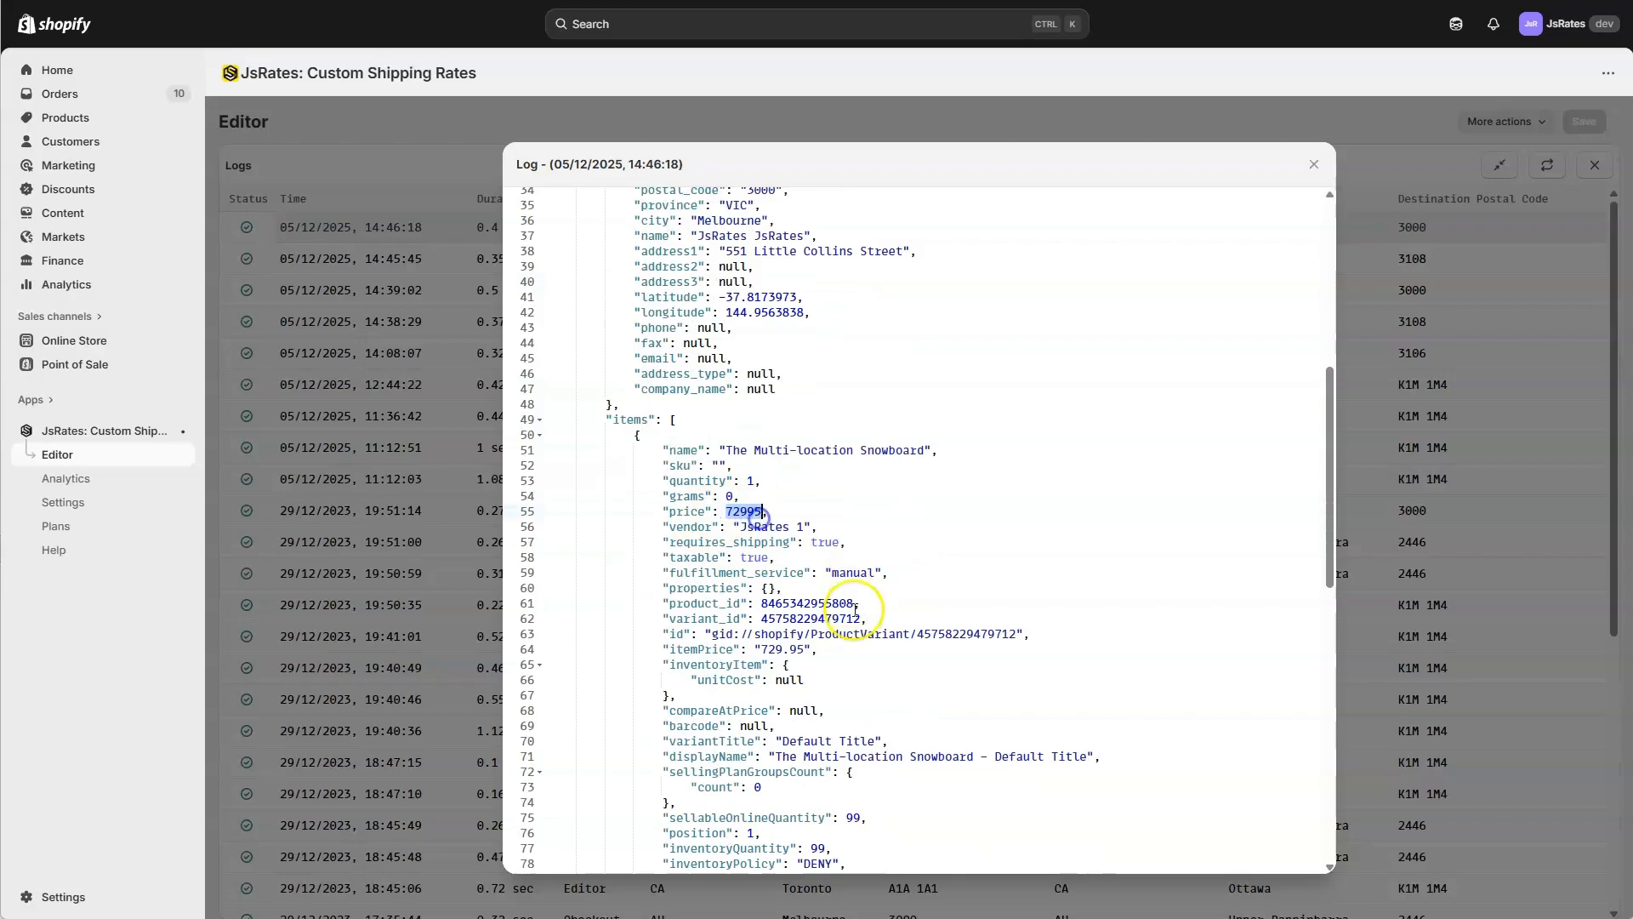
pyautogui.click(766, 648)
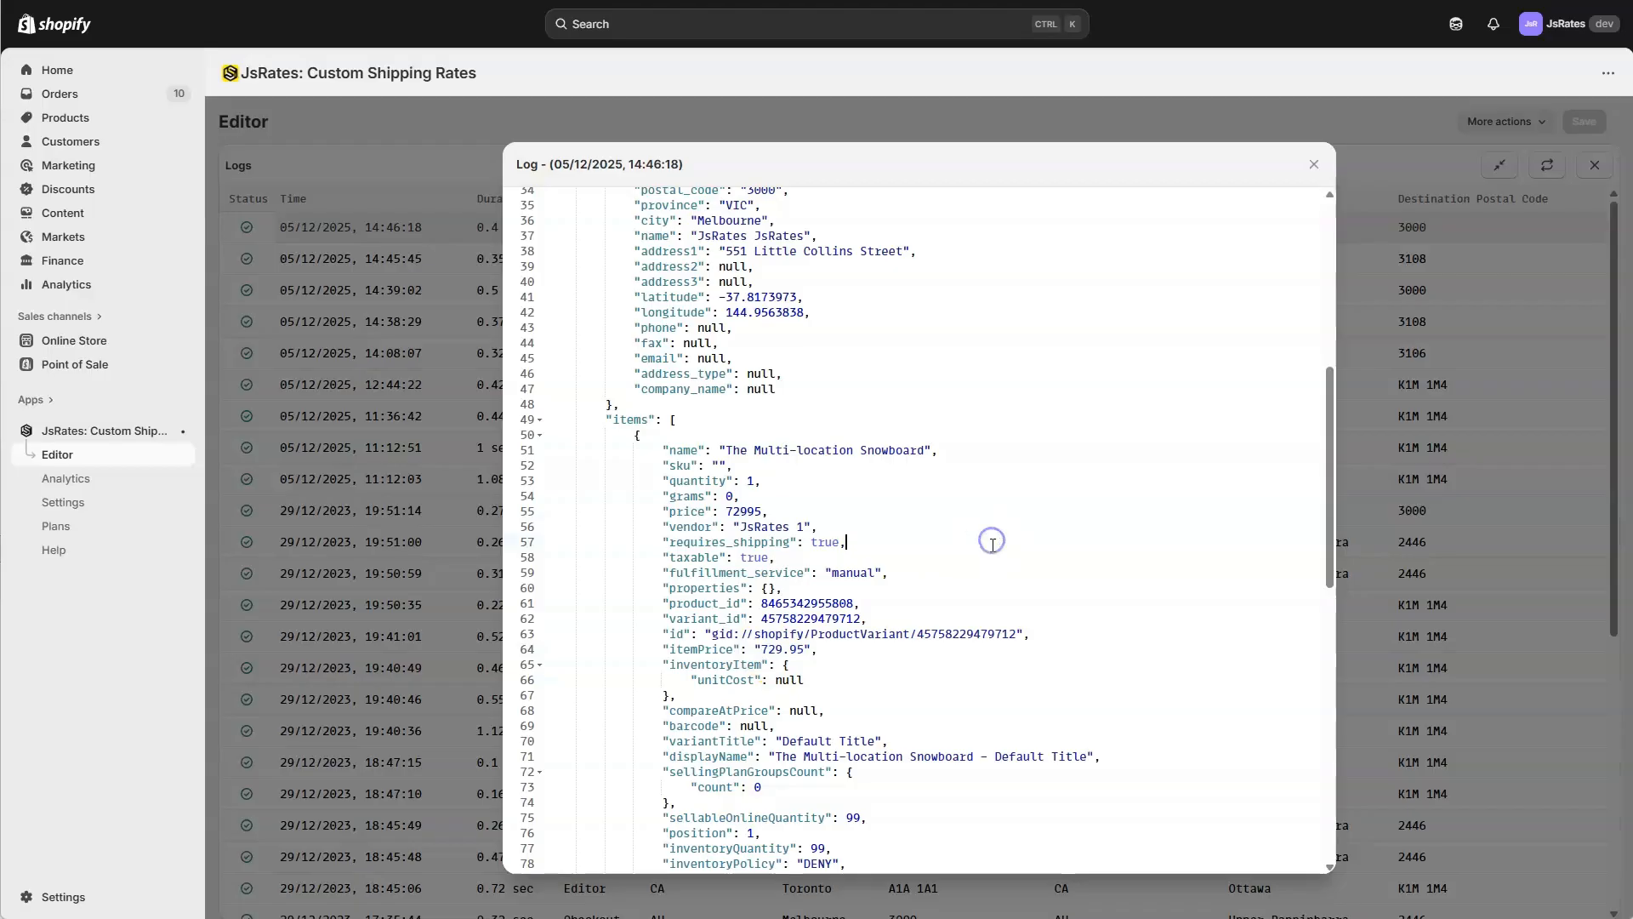
pyautogui.scroll(-10, 992, 546)
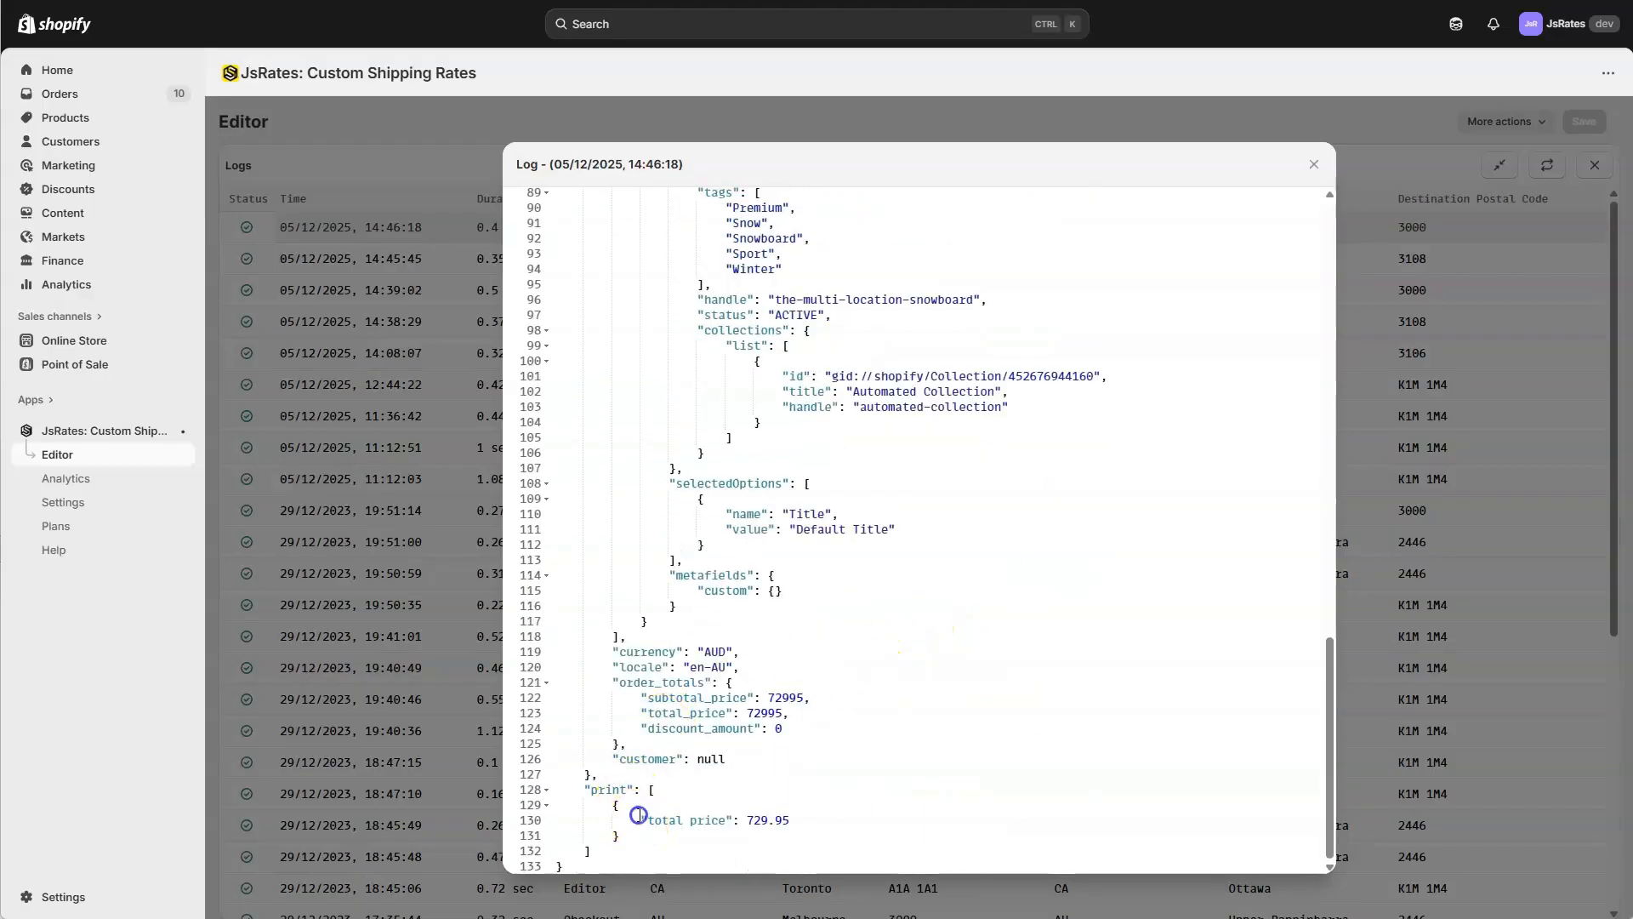
pyautogui.moveTo(640, 820); pyautogui.dragTo(801, 819)
pyautogui.click(799, 771)
pyautogui.scroll(3, 1126, 518)
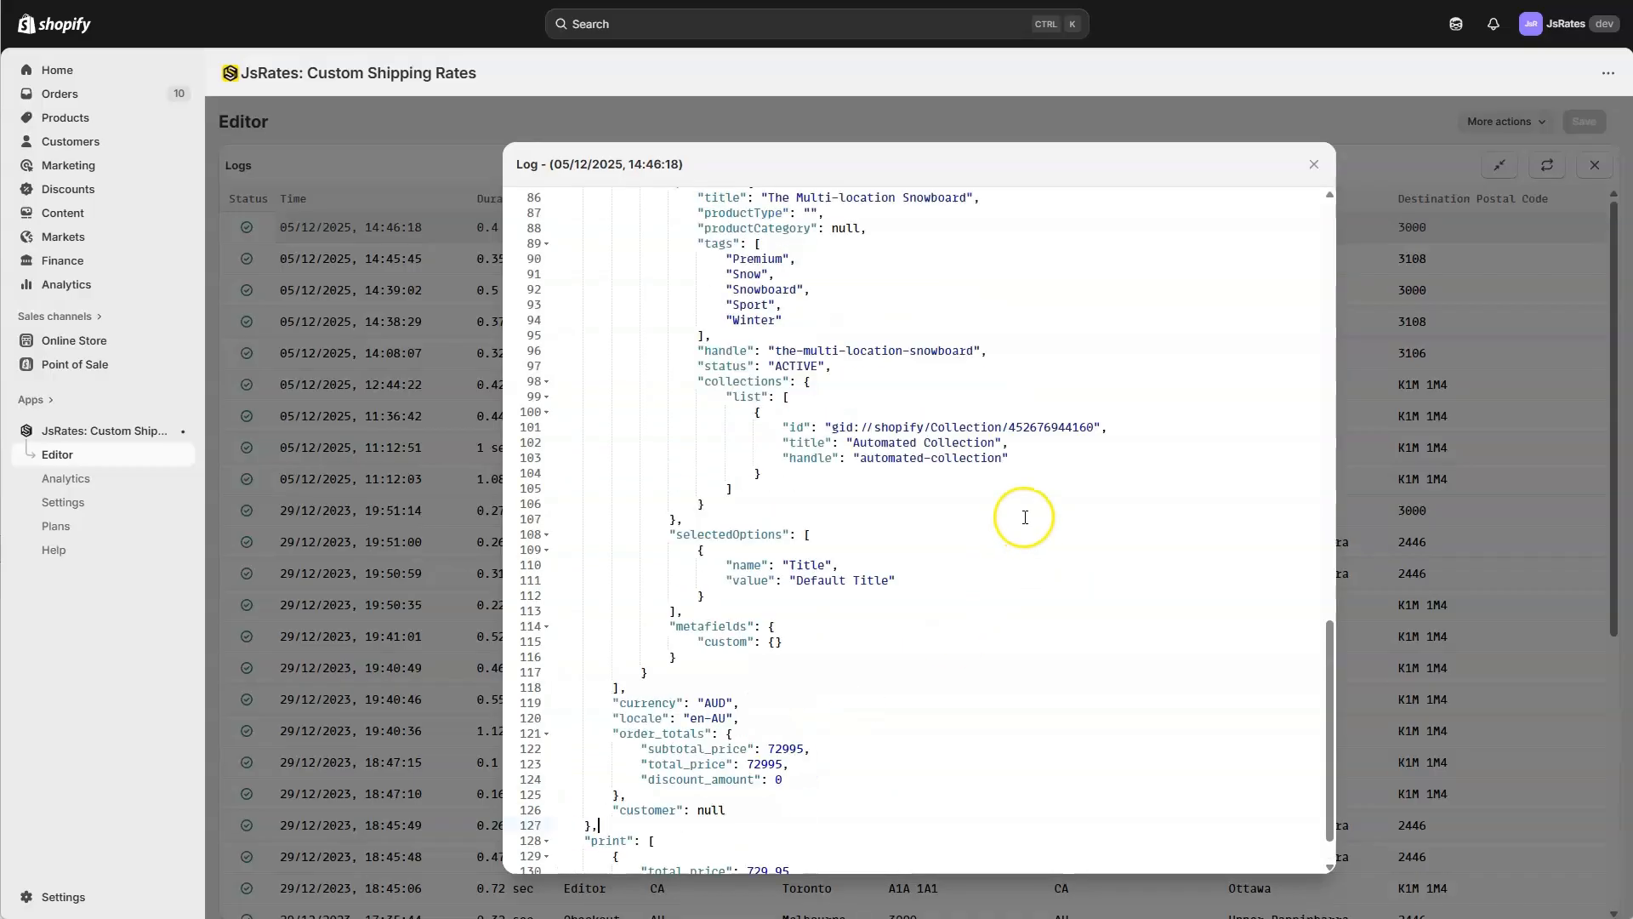
# Close the log entry, collapse the expanded logs and close them to return to the full code editor.
pyautogui.click(1317, 165)
pyautogui.click(1499, 165)
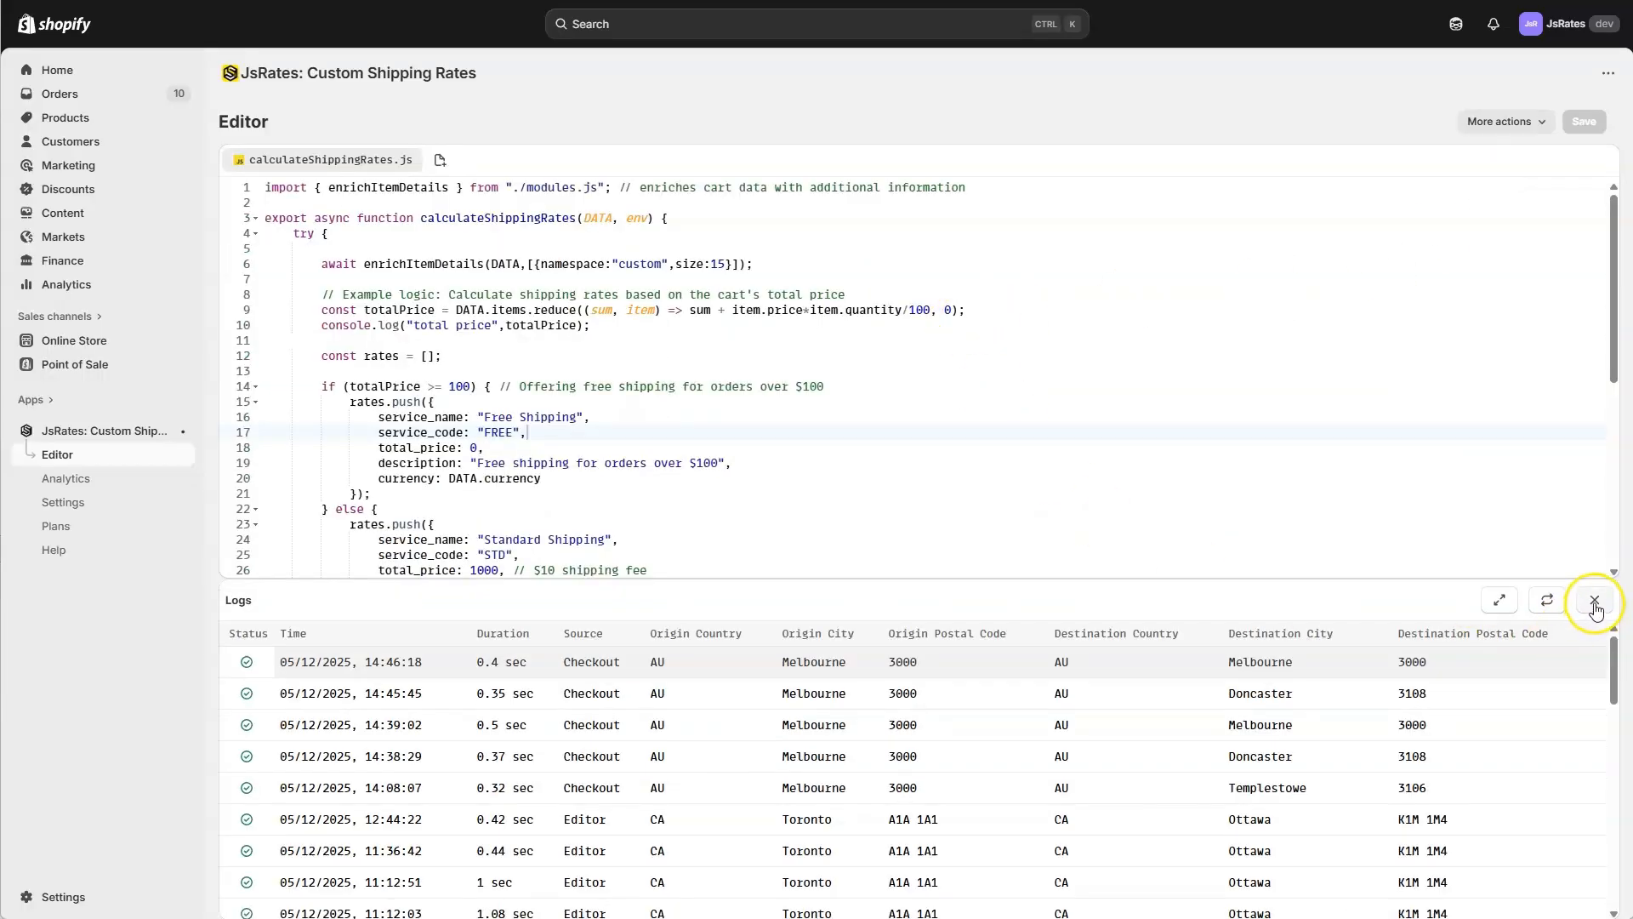
pyautogui.click(1595, 603)
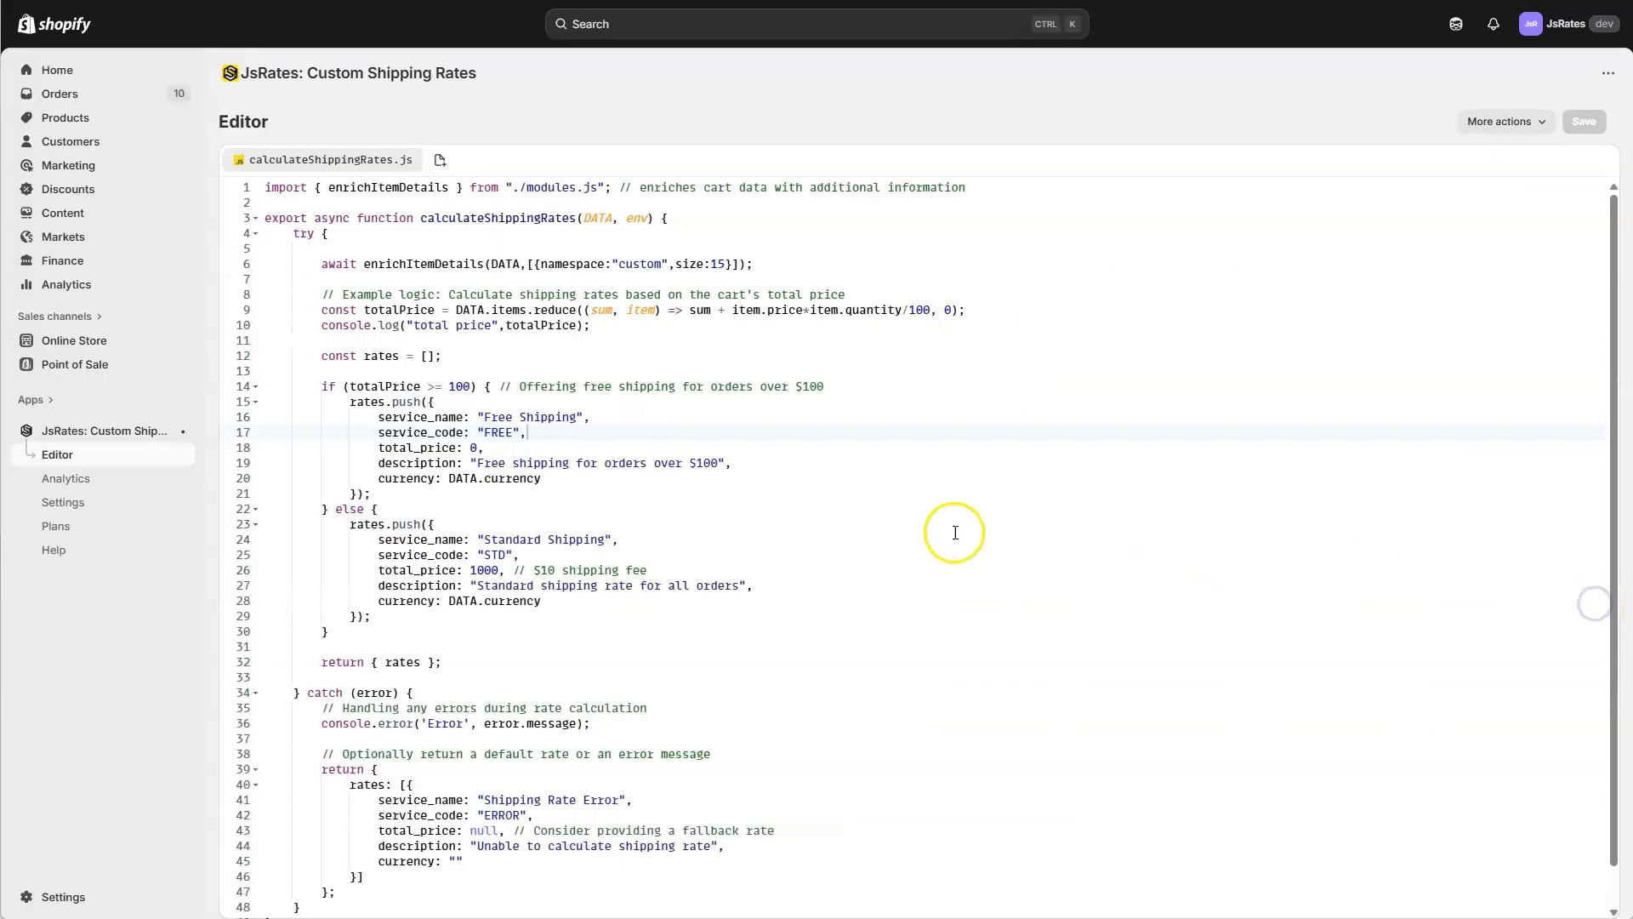
pyautogui.scroll(-1, 817, 383)
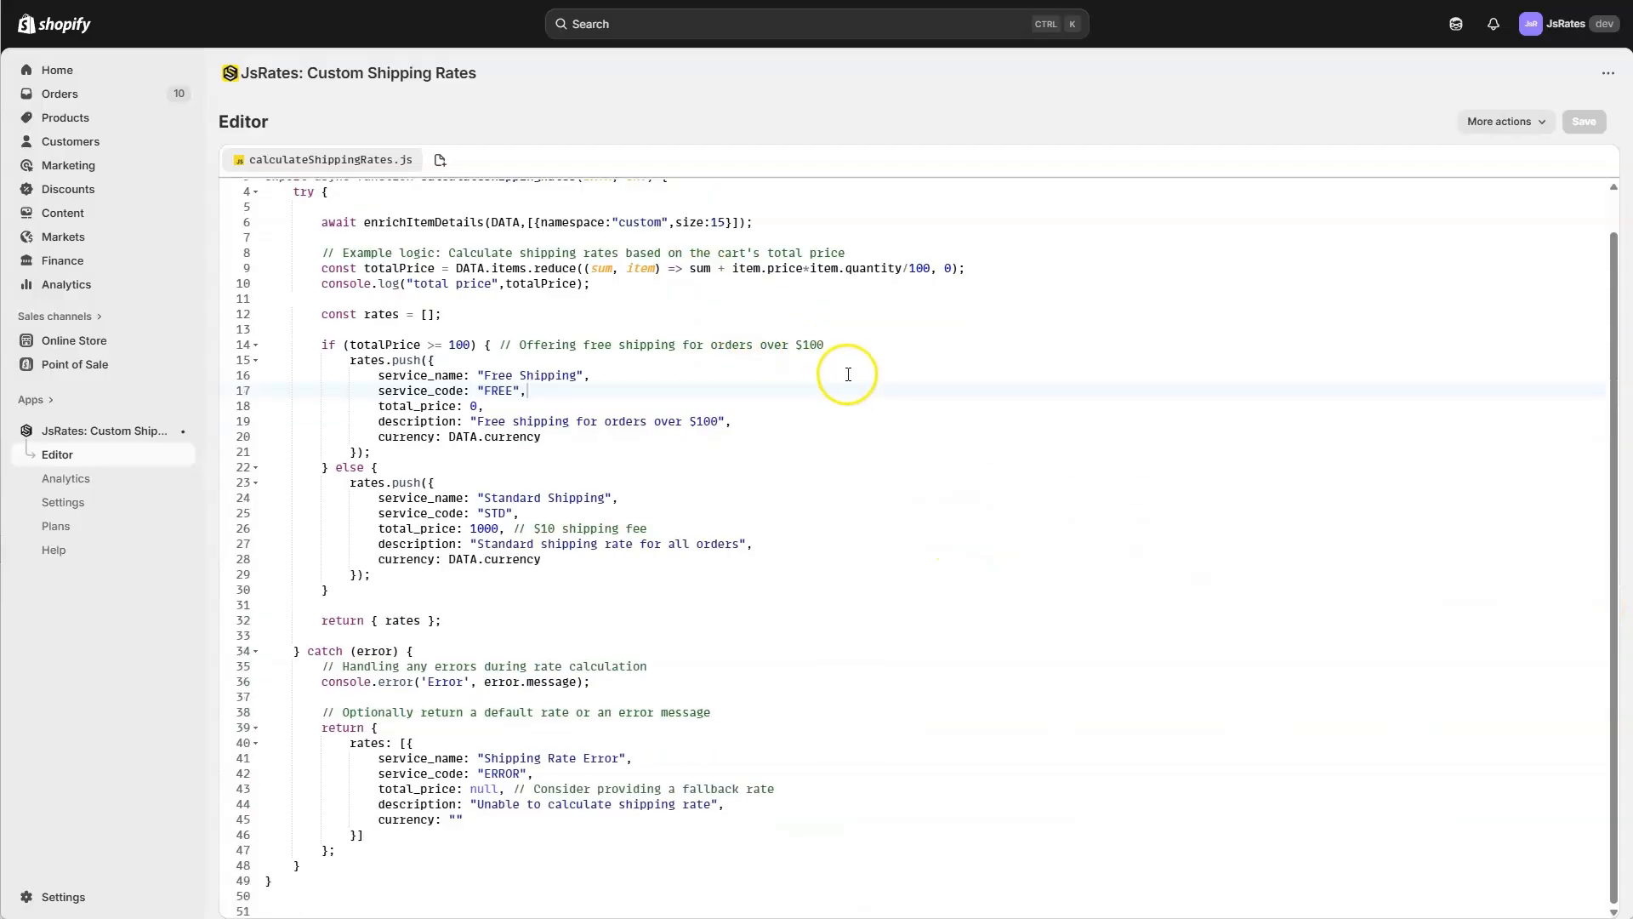
pyautogui.click(1501, 122)
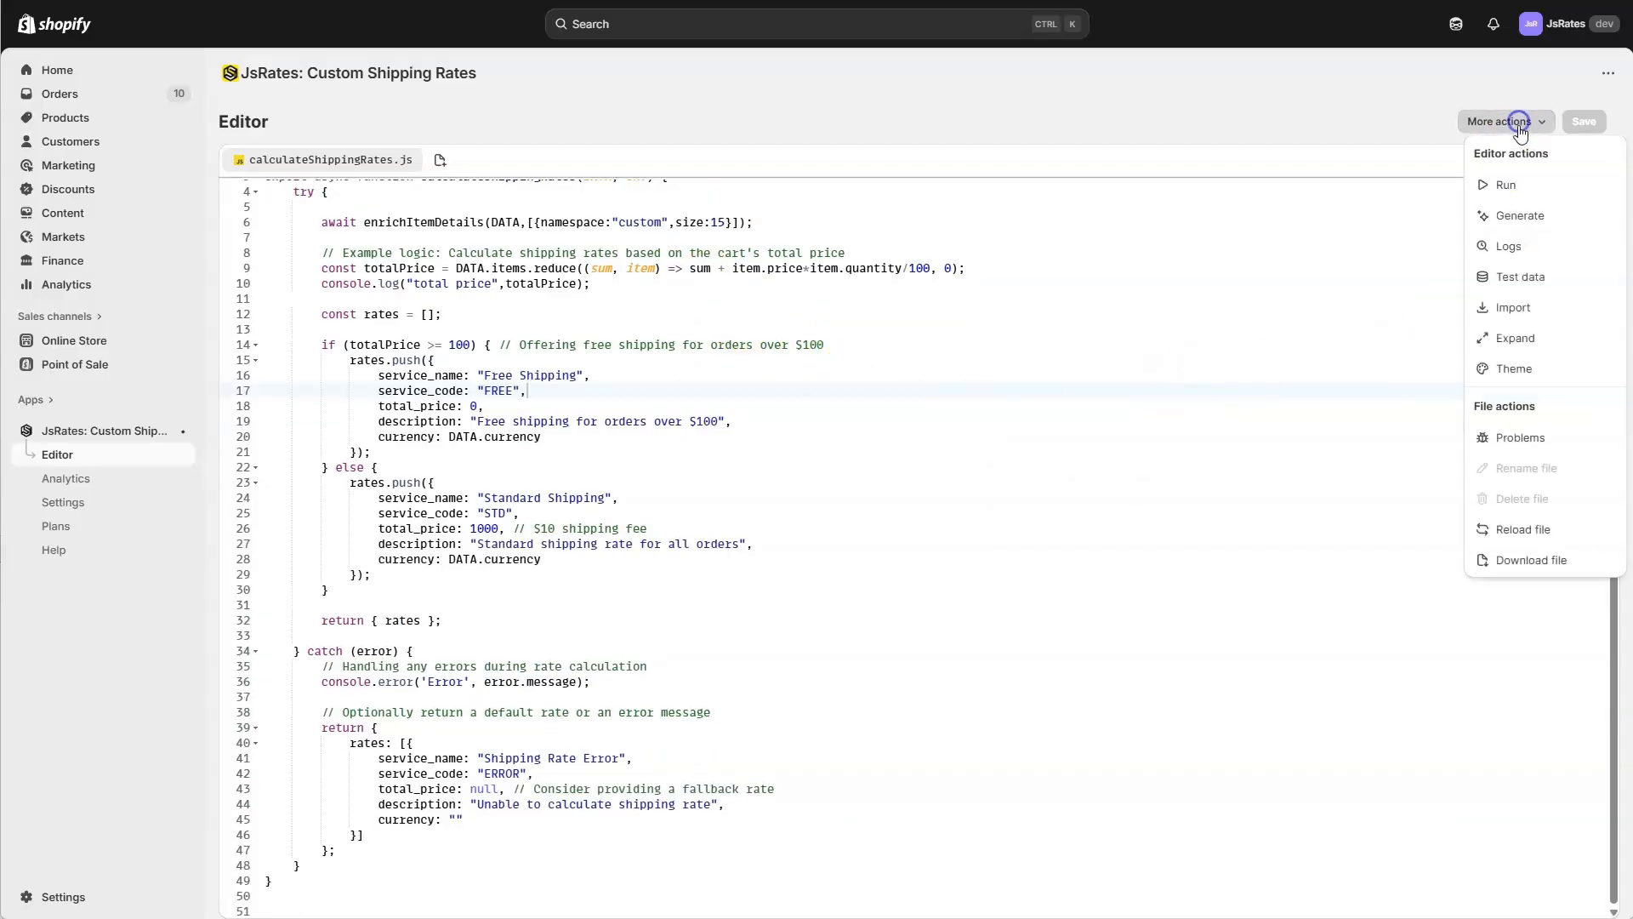
pyautogui.click(927, 482)
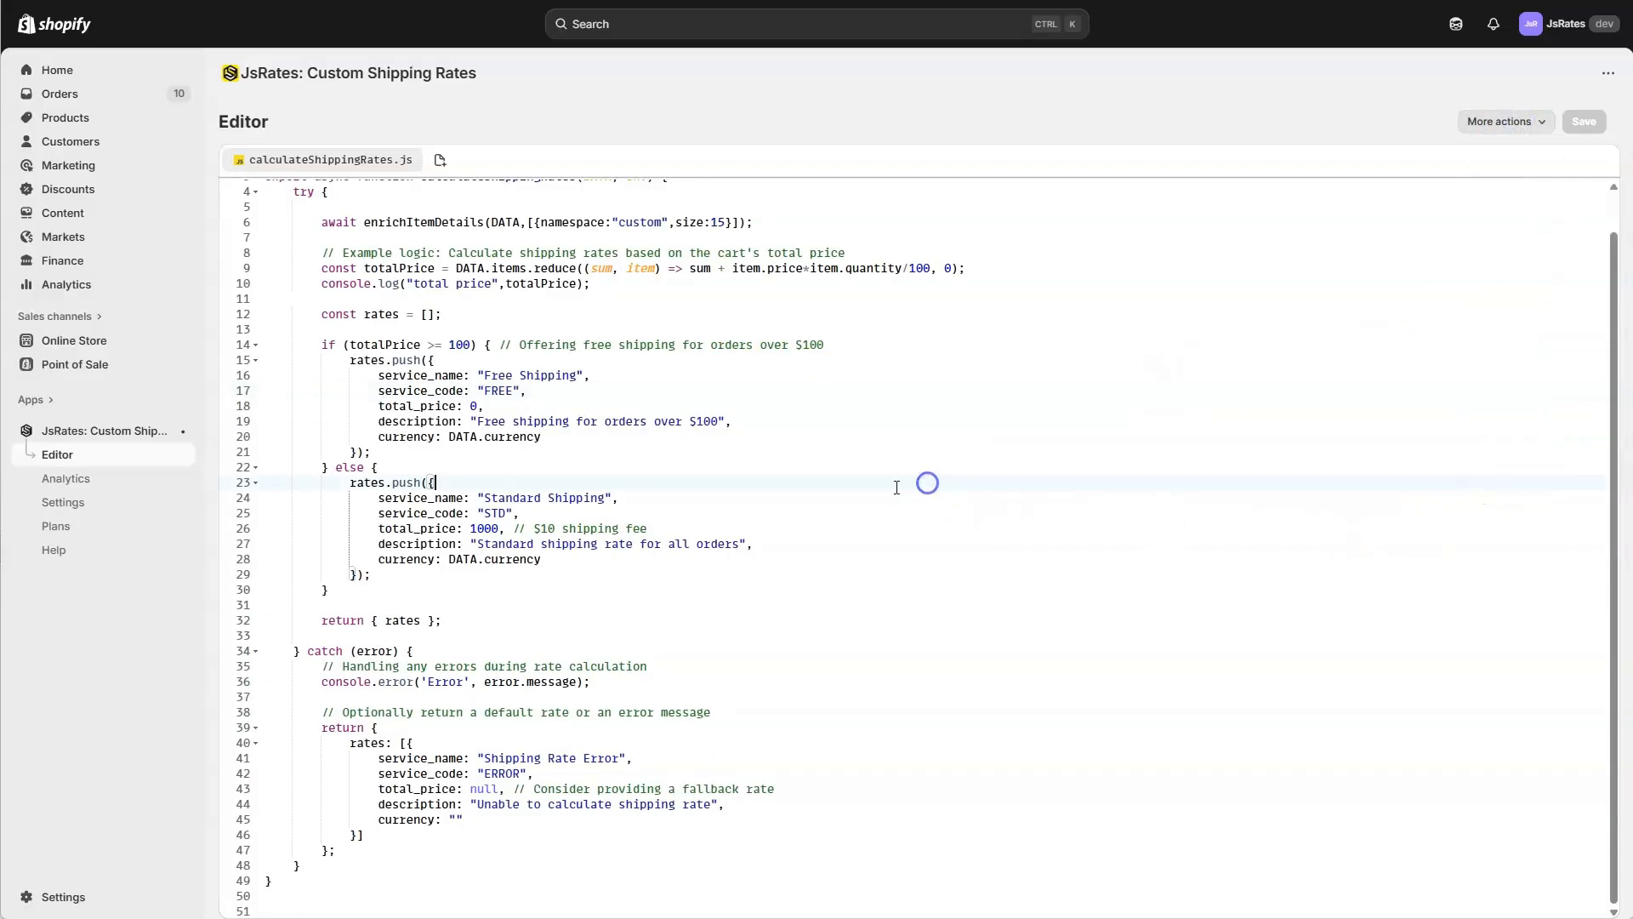
pyautogui.scroll(1, 757, 480)
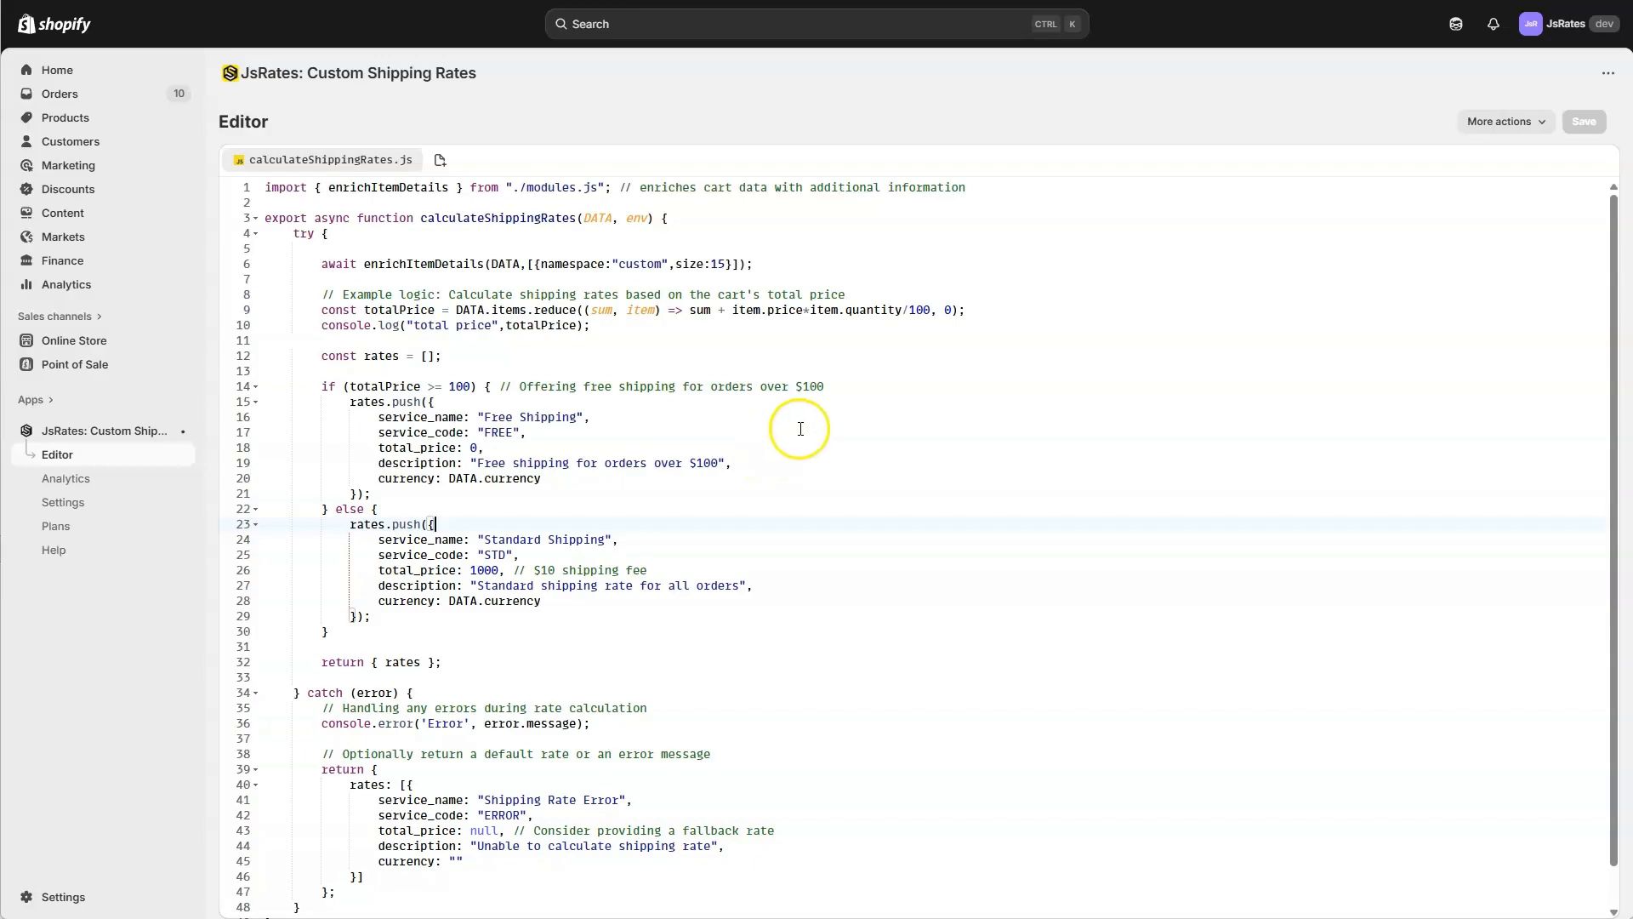
pyautogui.scroll(-1, 803, 464)
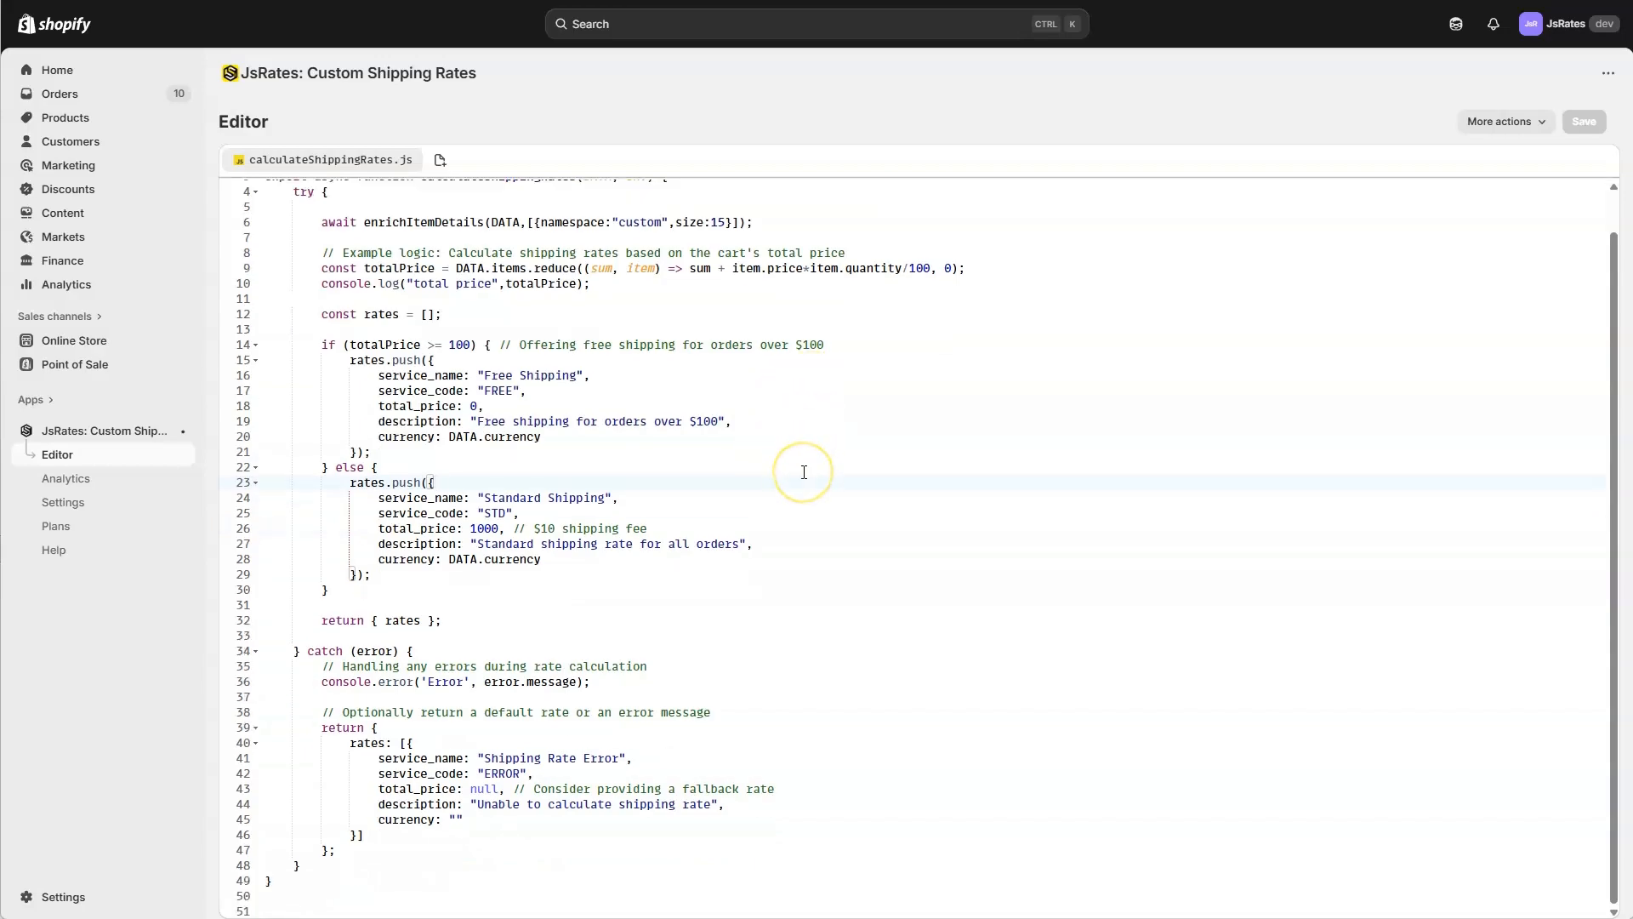
pyautogui.scroll(1, 804, 472)
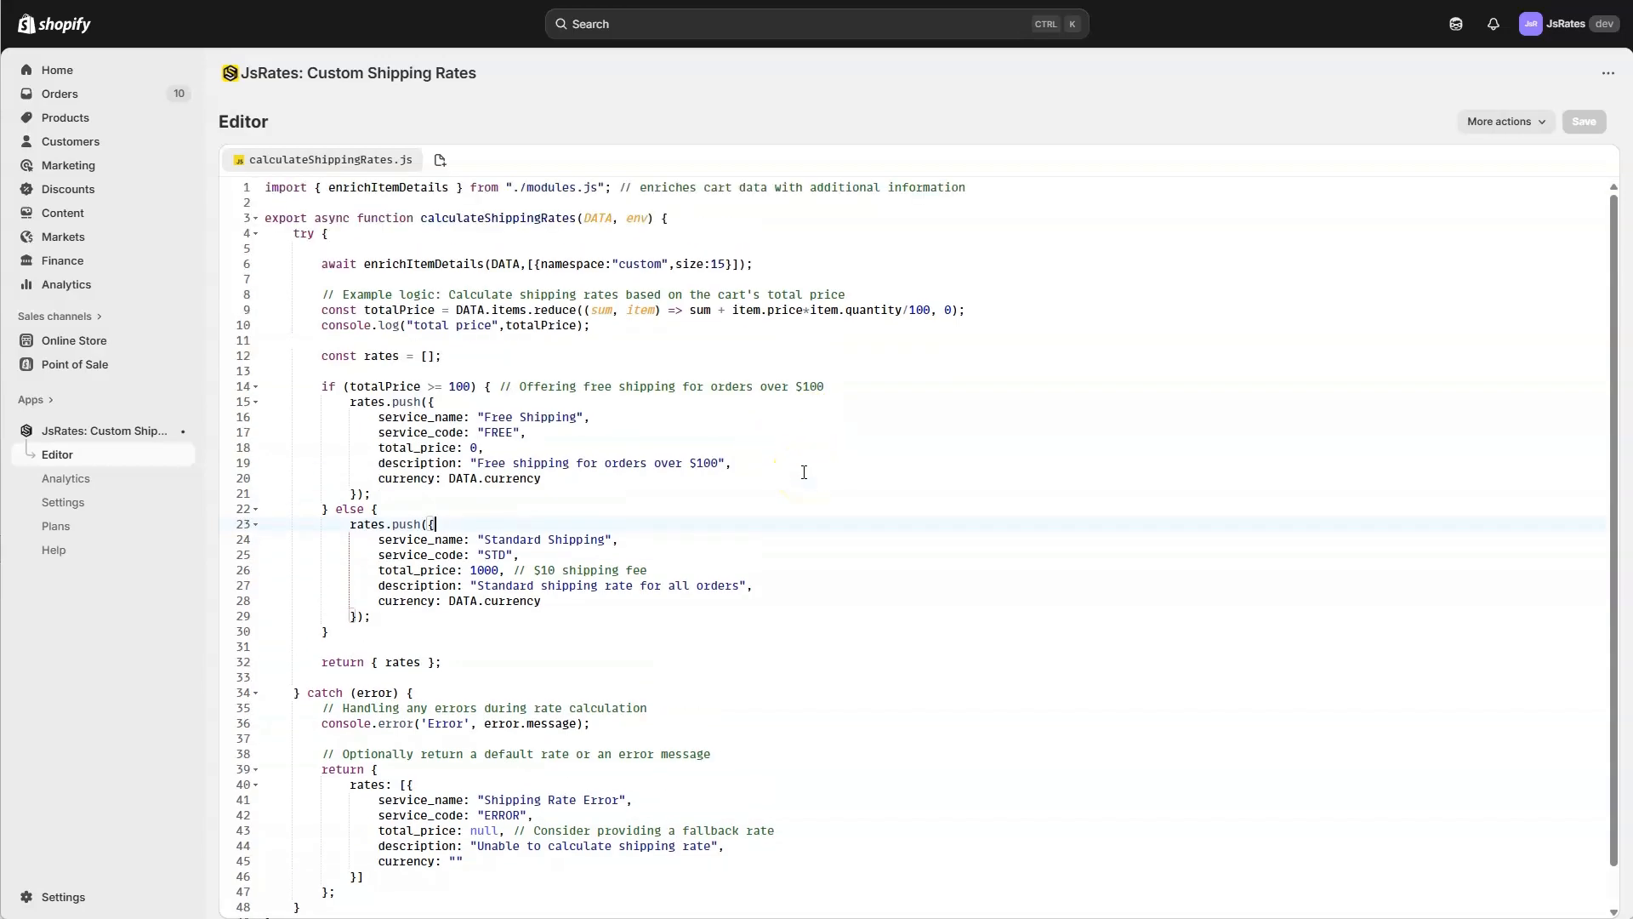